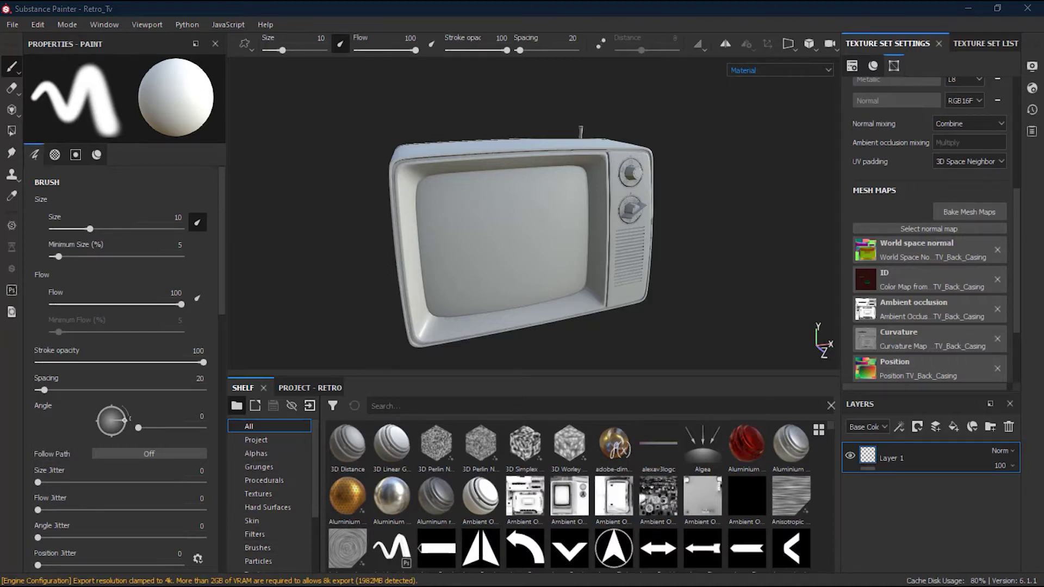
Browse the shelf's Project, Alphas, Grunges and Procedurals resources
left_click(276, 440)
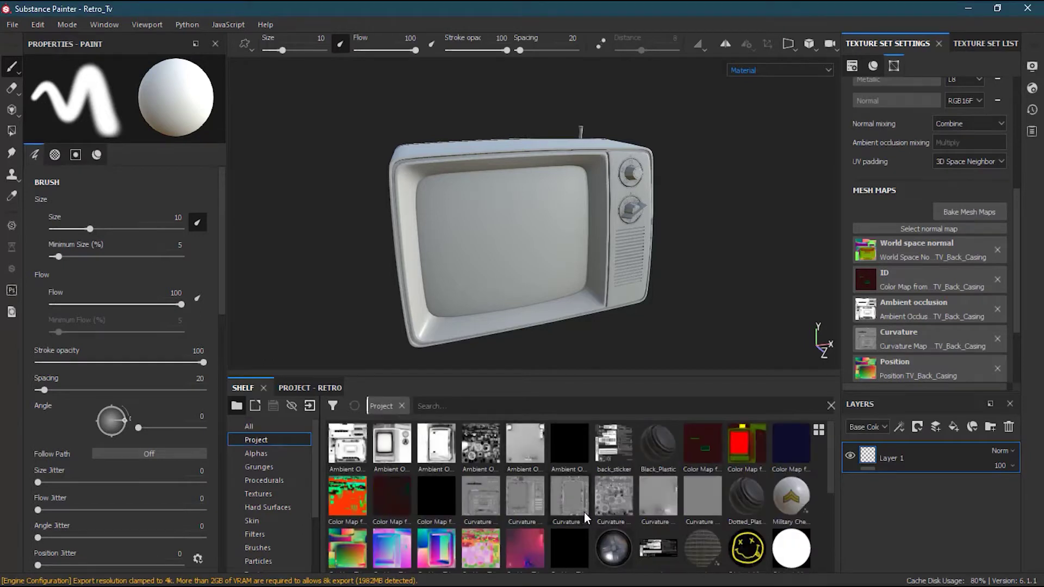
left_click(280, 452)
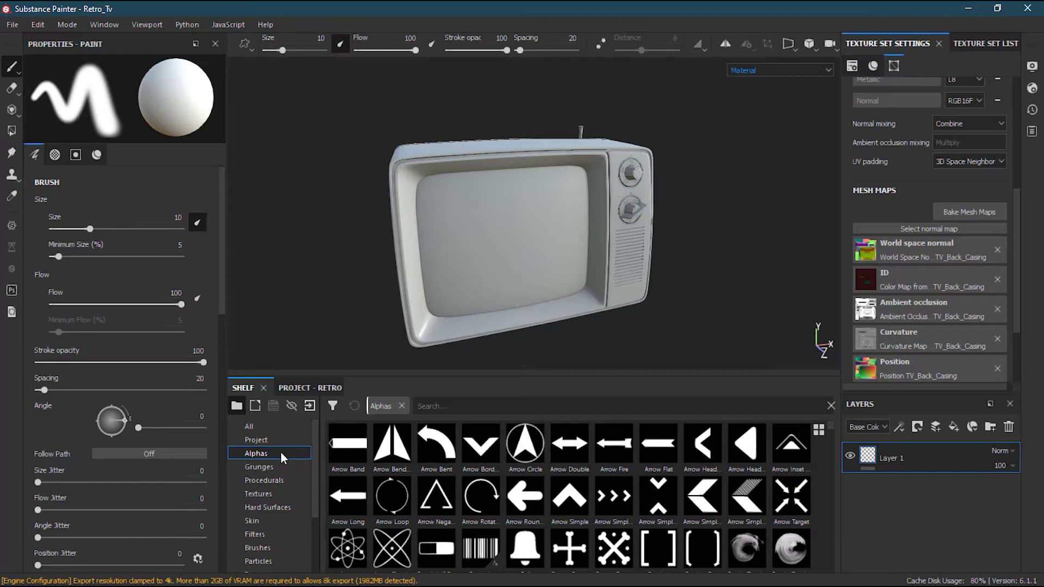
left_click(280, 464)
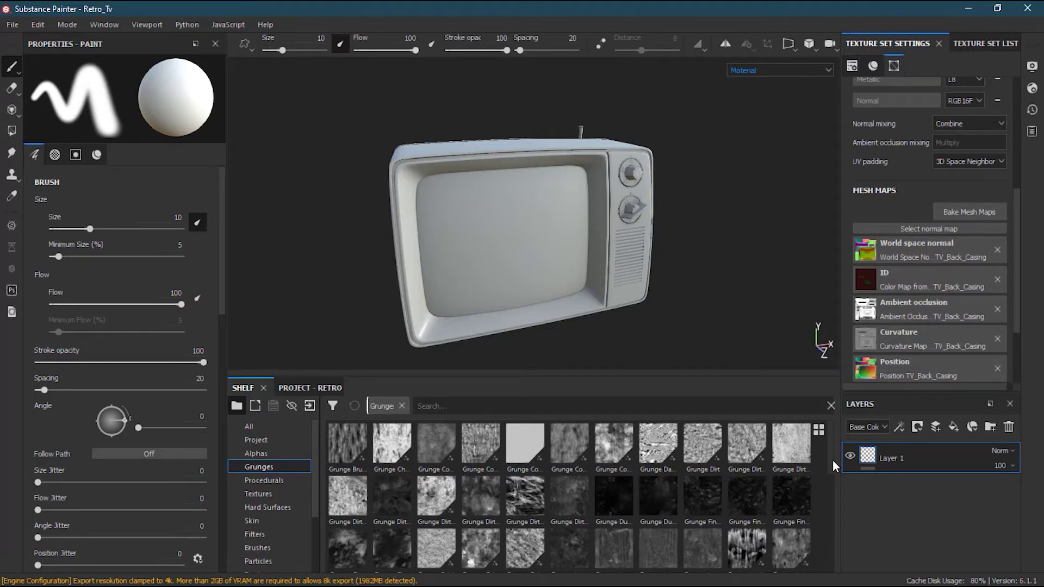
left_click(275, 480)
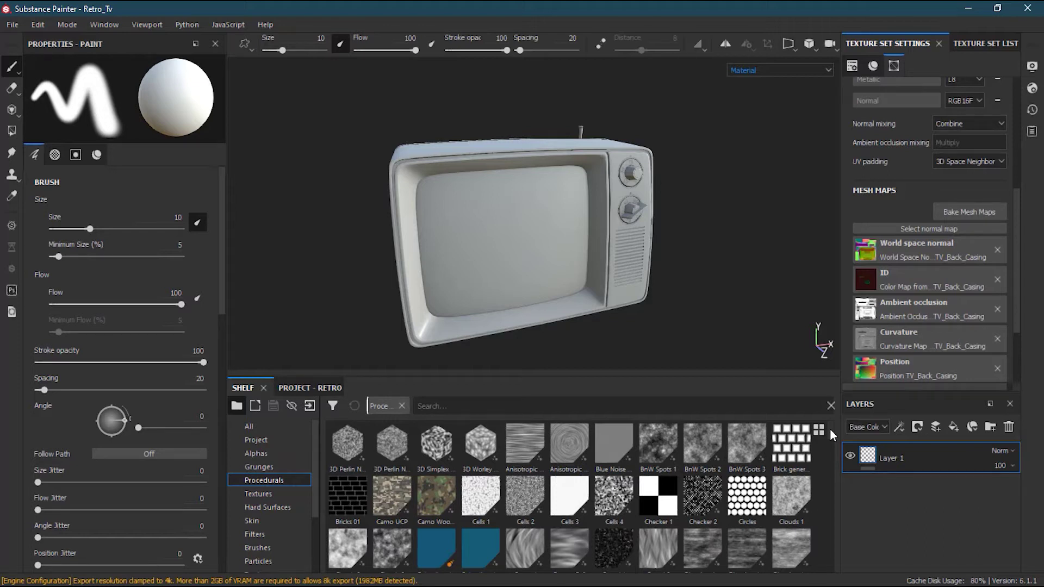
Look through the Textures resources, including the baked mesh maps and stickers, and preview the TV_Parts ambient occlusion map
left_click(289, 492)
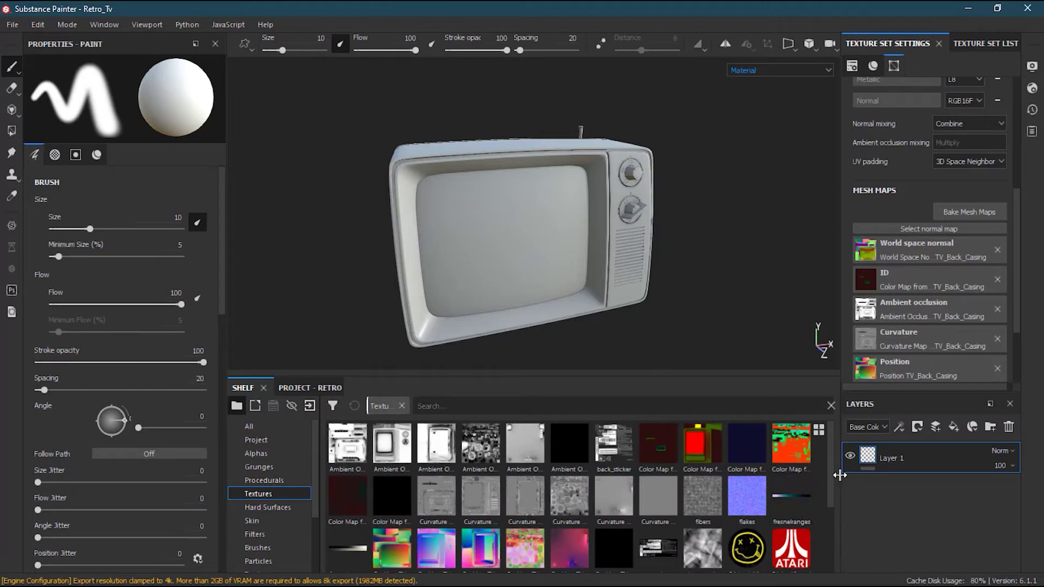
left_click_drag(831, 481, 833, 546)
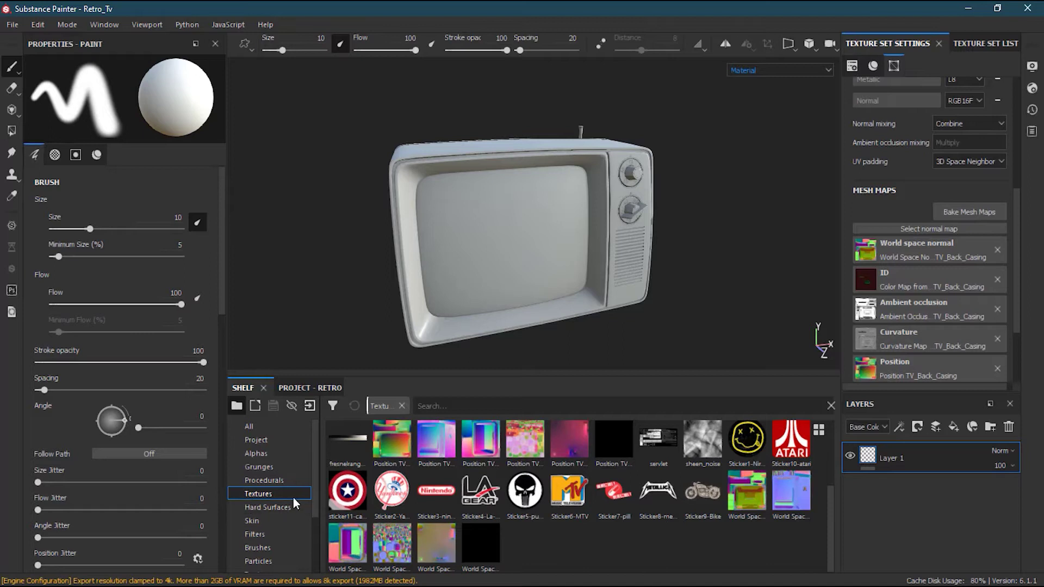
left_click_drag(831, 535, 843, 494)
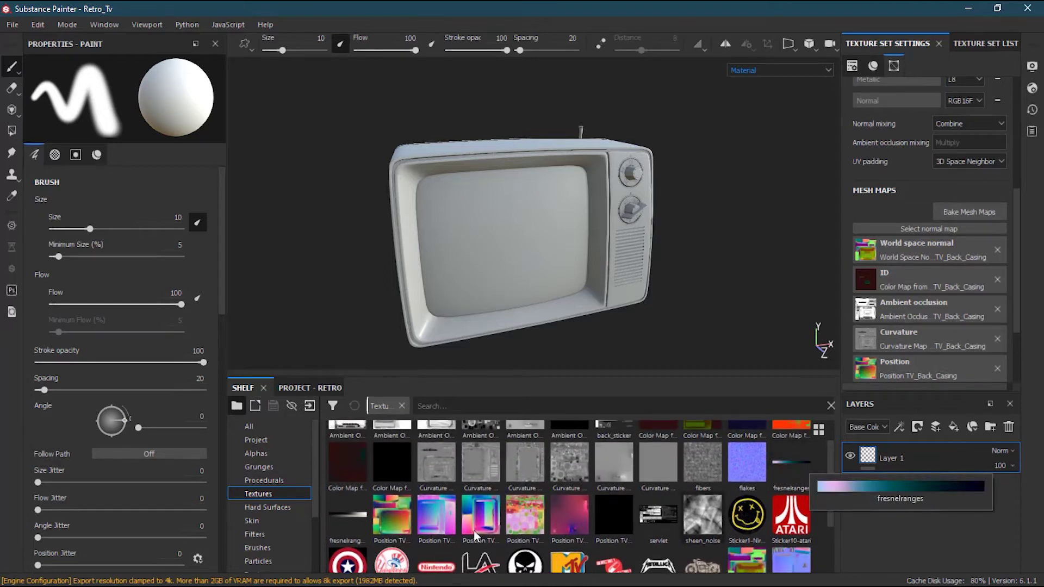
left_click_drag(826, 501, 827, 540)
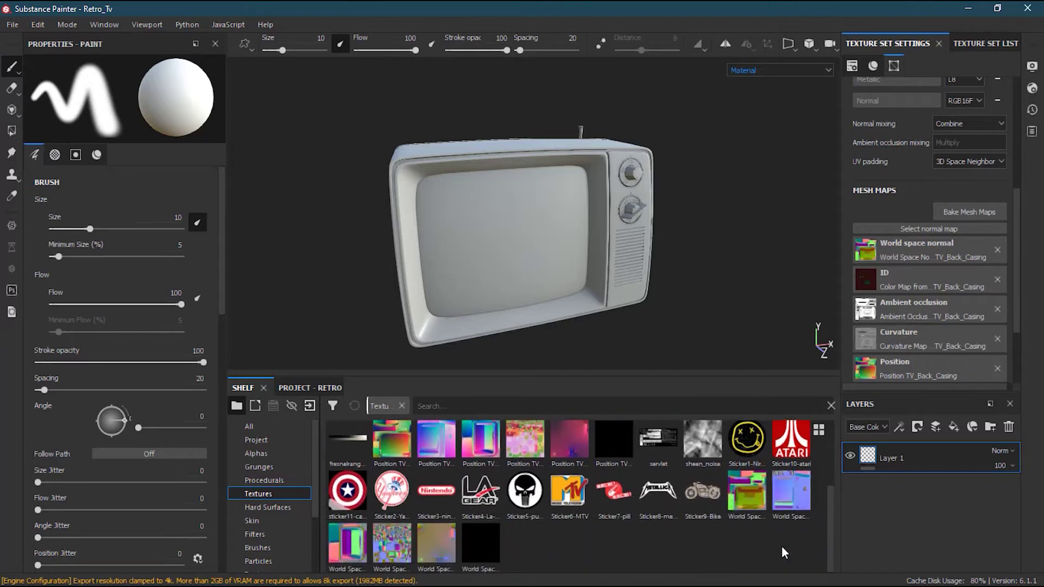
scroll(782, 546, "up", 3)
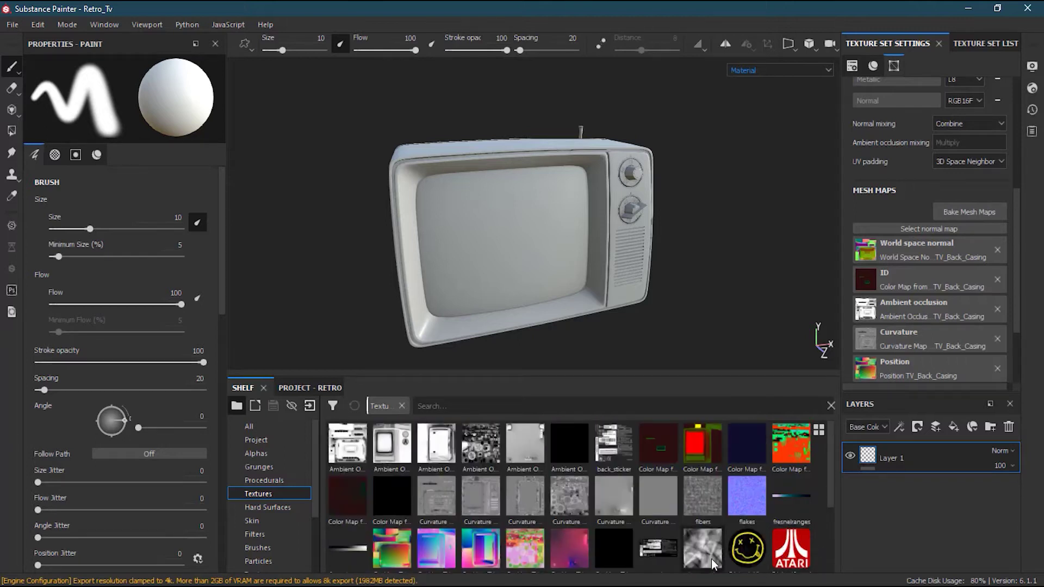
mouse_move(713, 563)
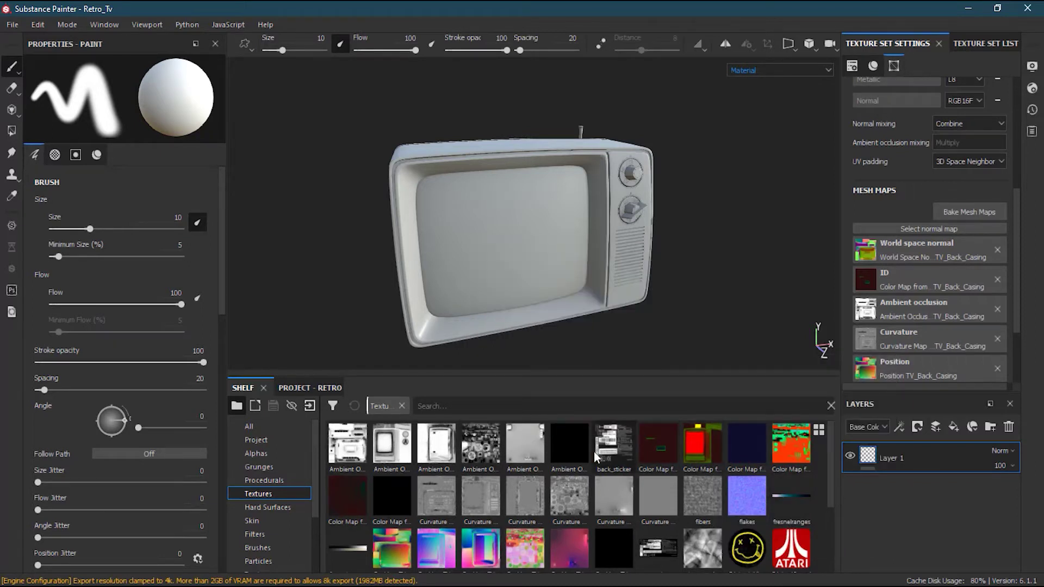
mouse_move(486, 452)
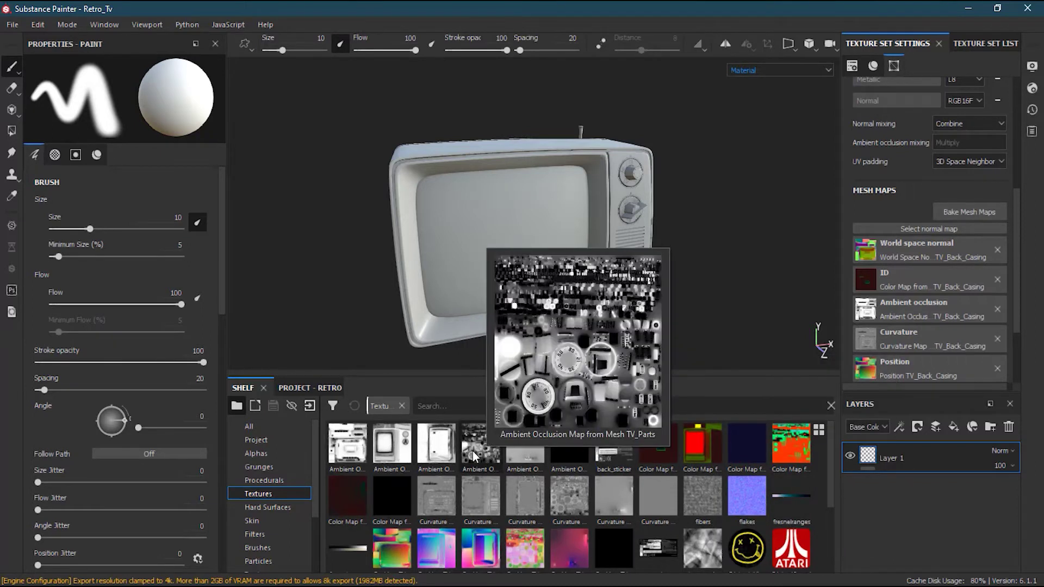
mouse_move(397, 452)
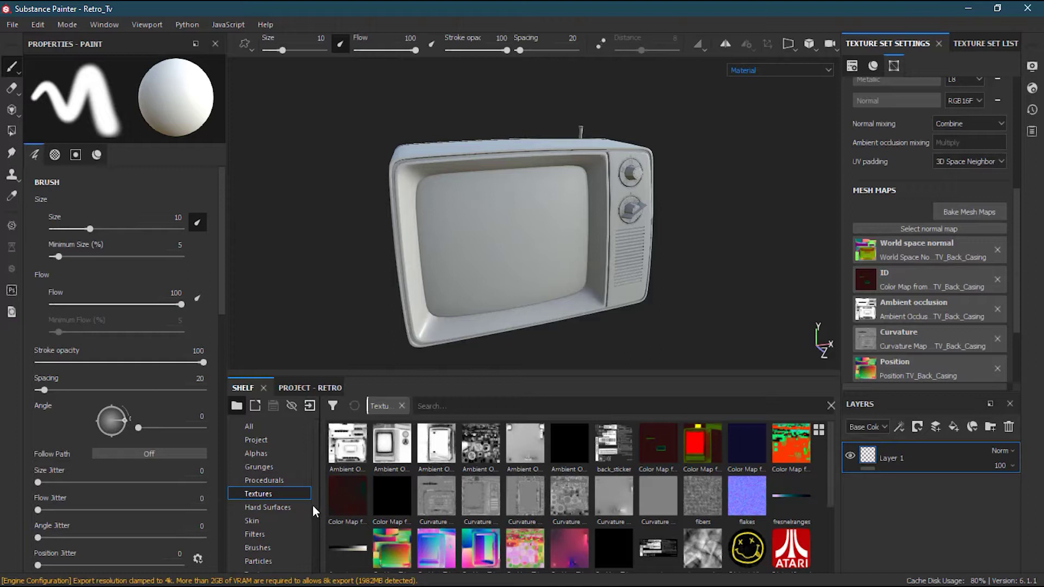
Browse the Hard Surfaces resources and pick Circle Bump for use on the TV's front screen
left_click(282, 507)
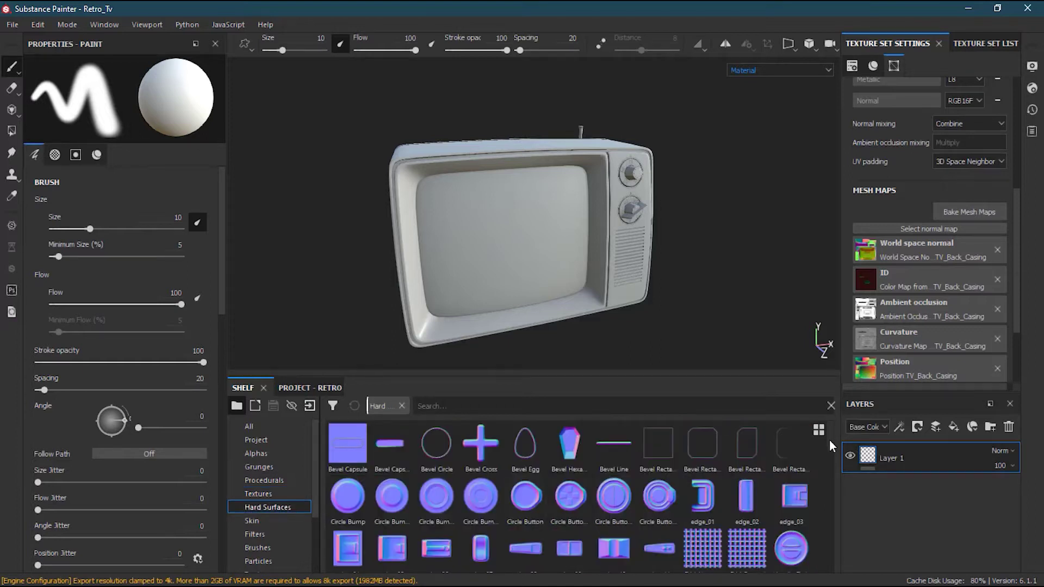
mouse_move(827, 442)
left_mouse_down()
mouse_move(830, 553)
mouse_move(843, 445)
left_mouse_up()
mouse_move(494, 252)
right_mouse_down("alt")
mouse_move(419, 218)
mouse_move(606, 244)
right_mouse_up("alt")
left_click(352, 488)
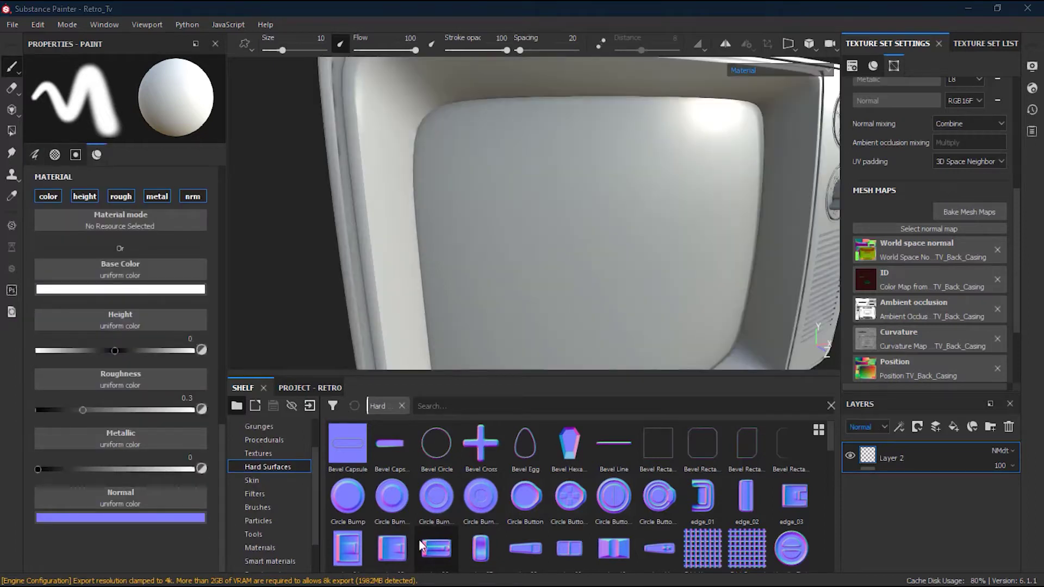
Examine the Skin materials, previewing Human Nose Top Skin and Creature Skin Green Smooth
left_click(284, 479)
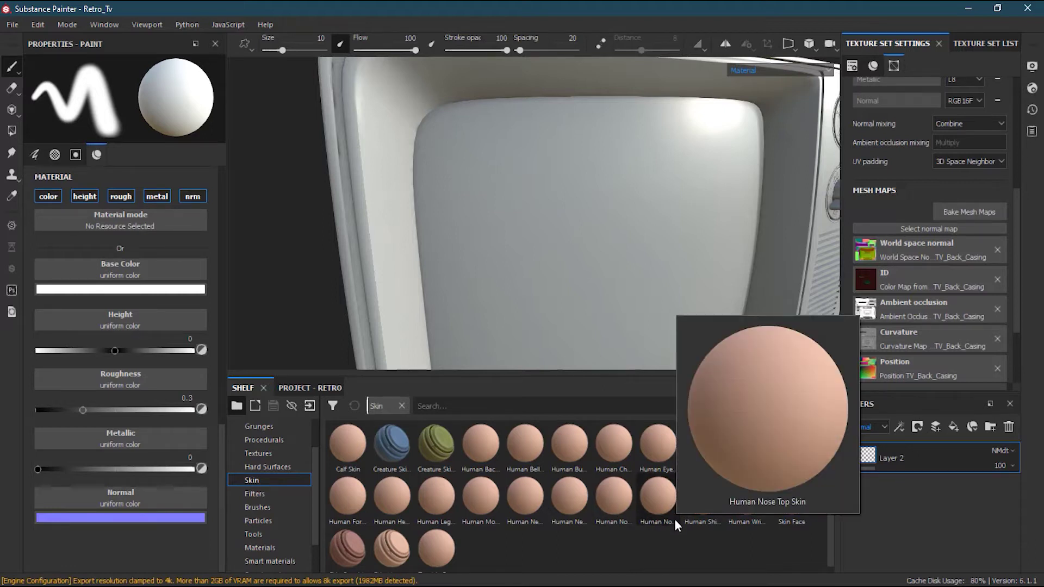
mouse_move(610, 510)
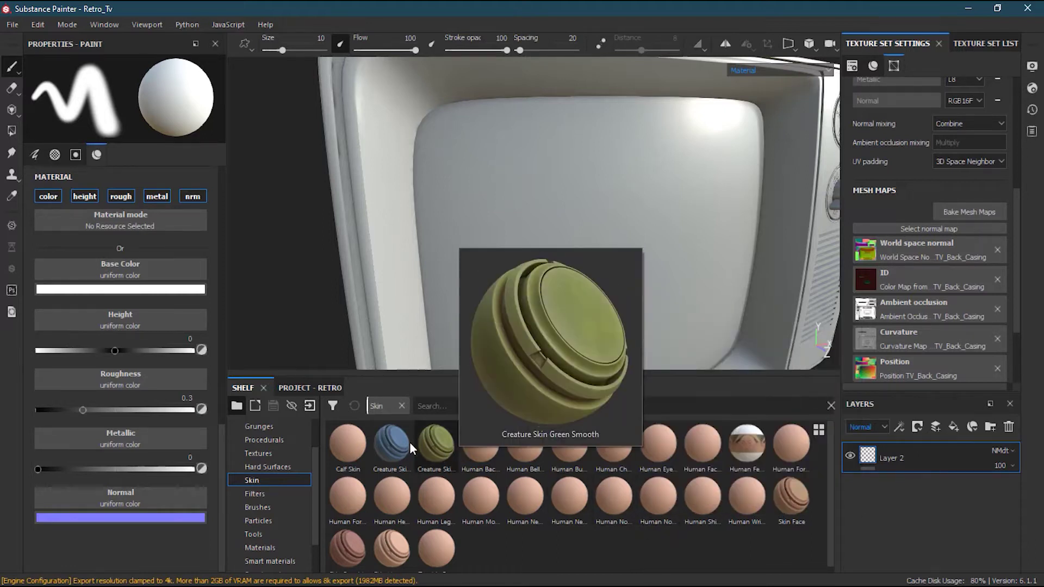
mouse_move(430, 465)
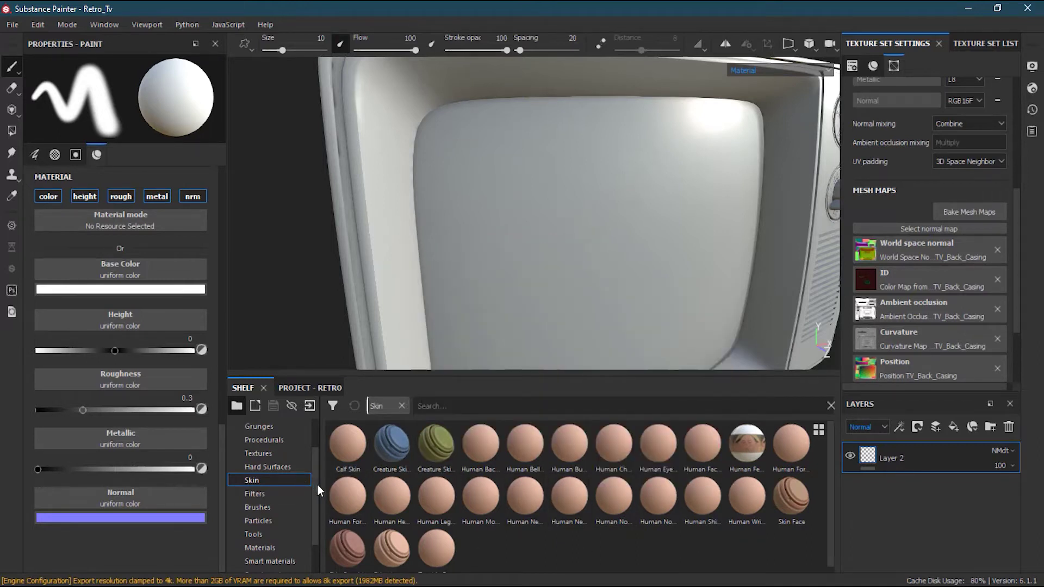
scroll(310, 494, "down", 1)
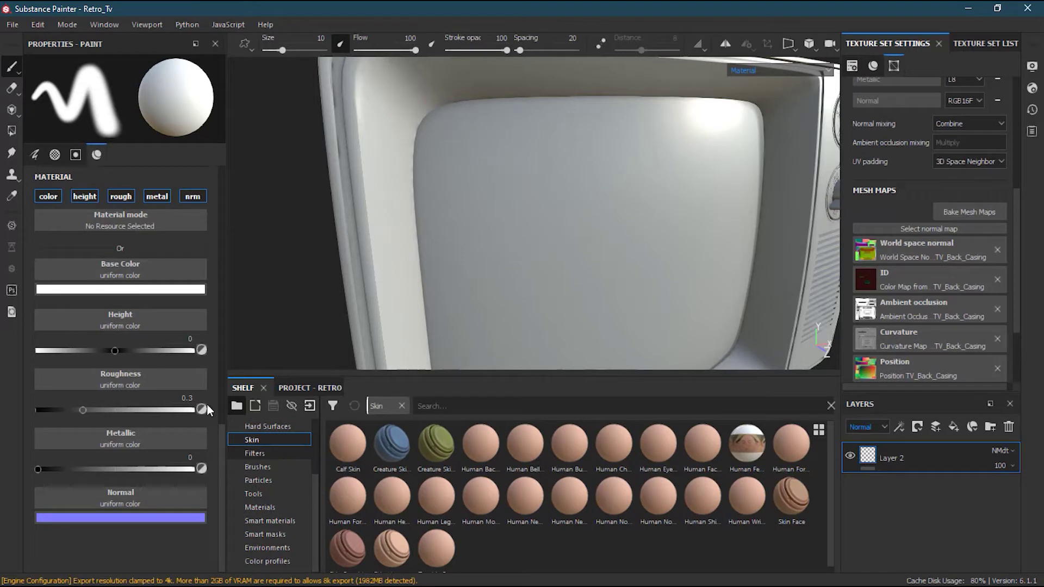
Examine the available Filters, previewing the blur, bevel, gradient, histogram, MatFinish and MatFx entries
left_click(268, 452)
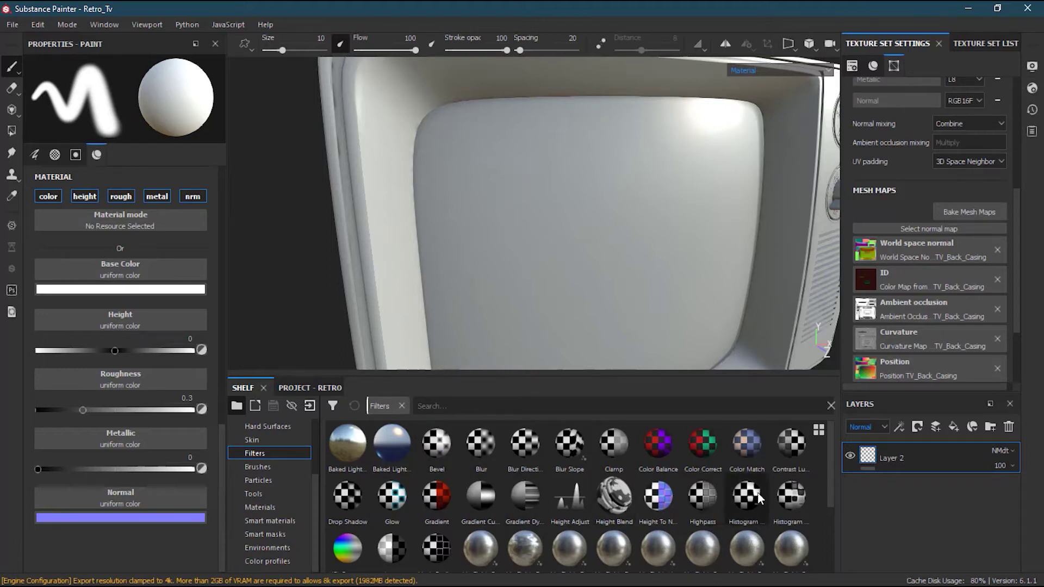
mouse_move(477, 454)
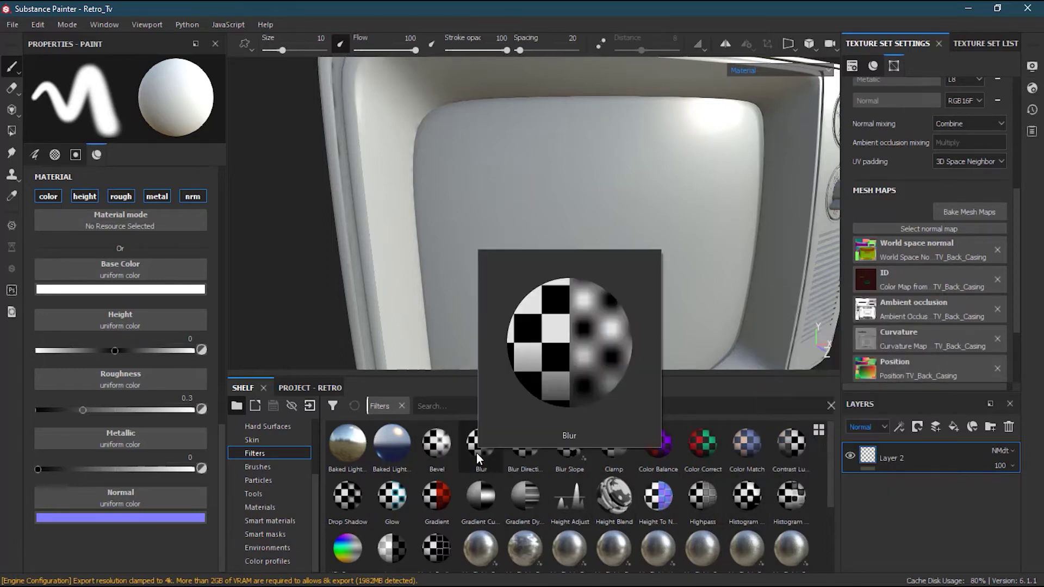
mouse_move(543, 470)
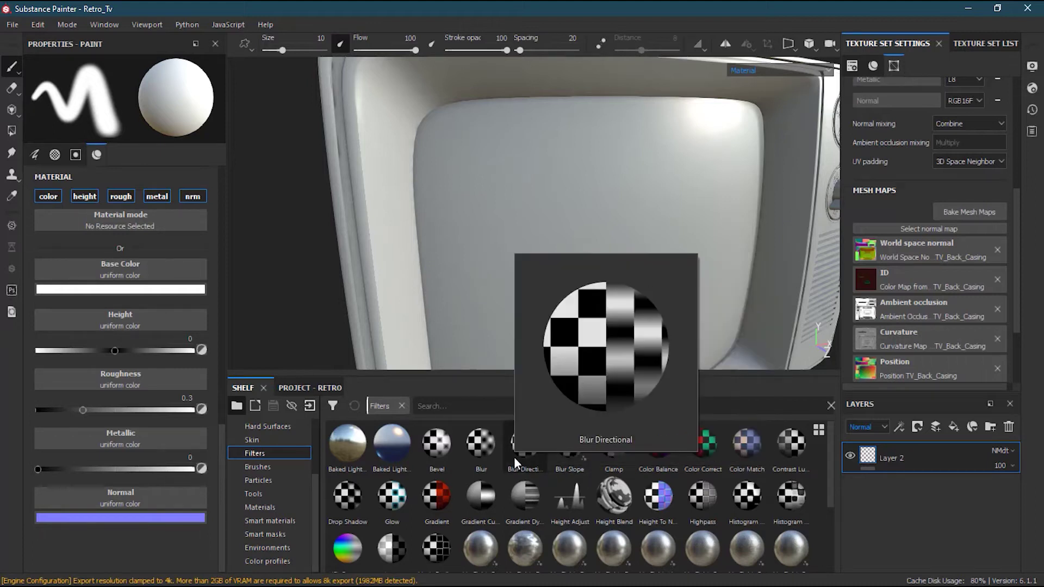
mouse_move(440, 566)
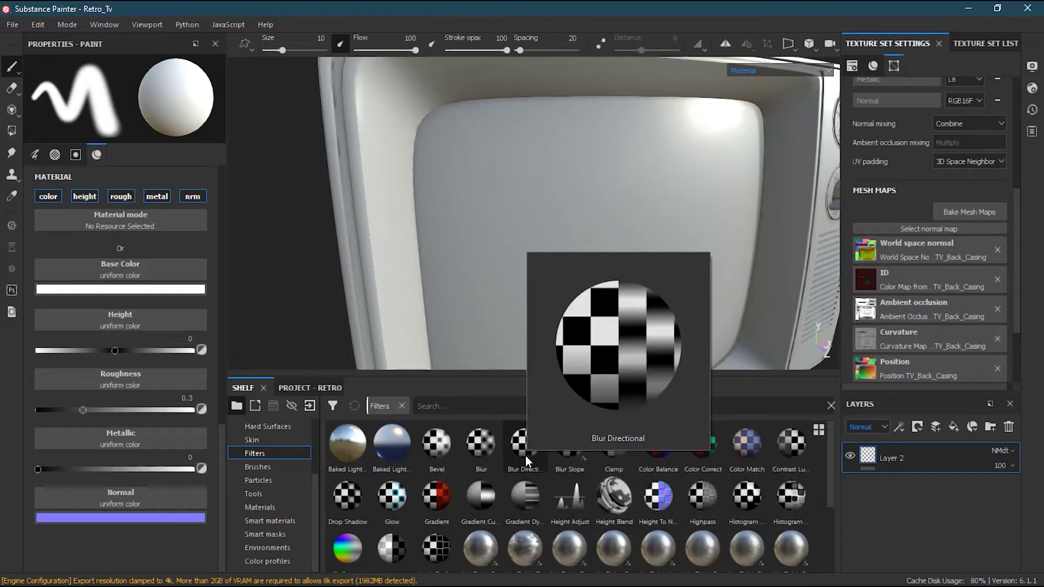
scroll(525, 455, "down", 2)
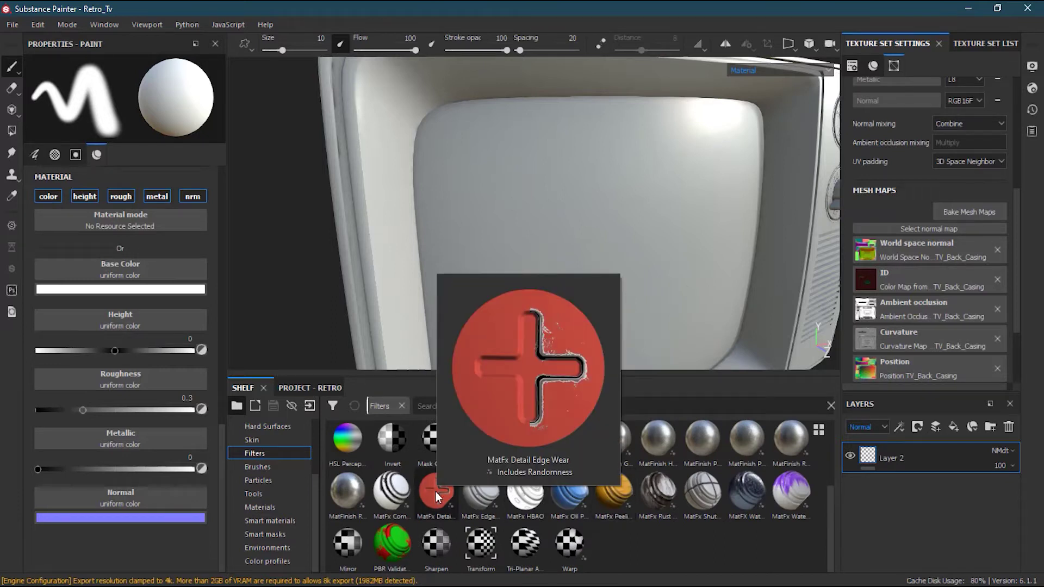
mouse_move(536, 536)
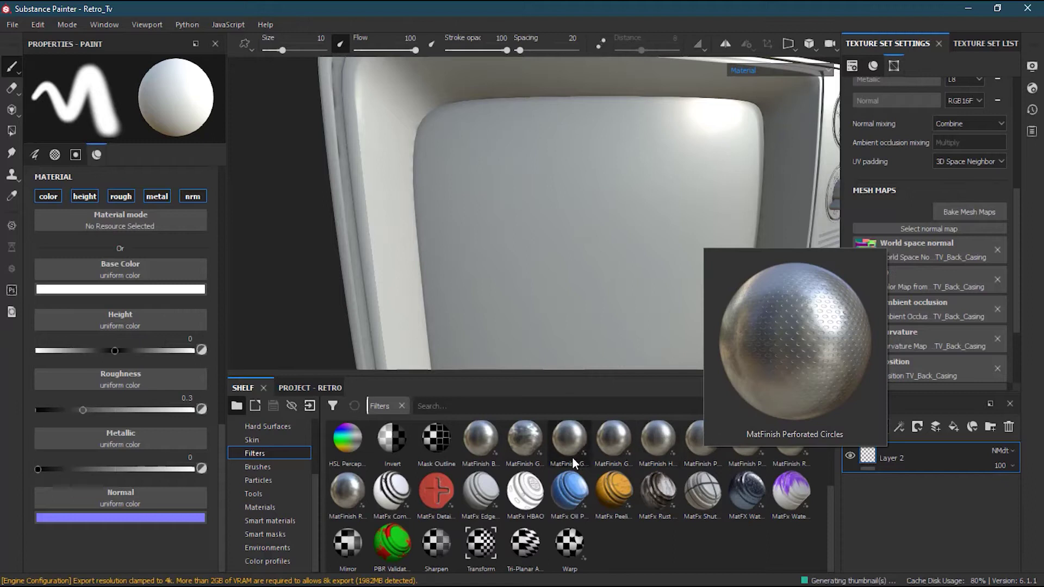
mouse_move(504, 458)
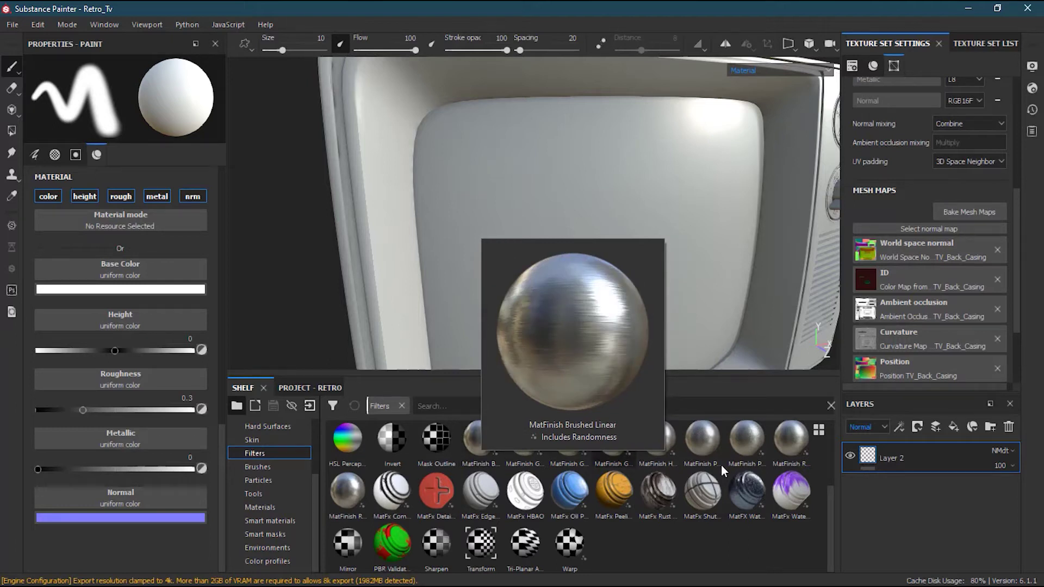
left_click_drag(831, 526, 818, 462)
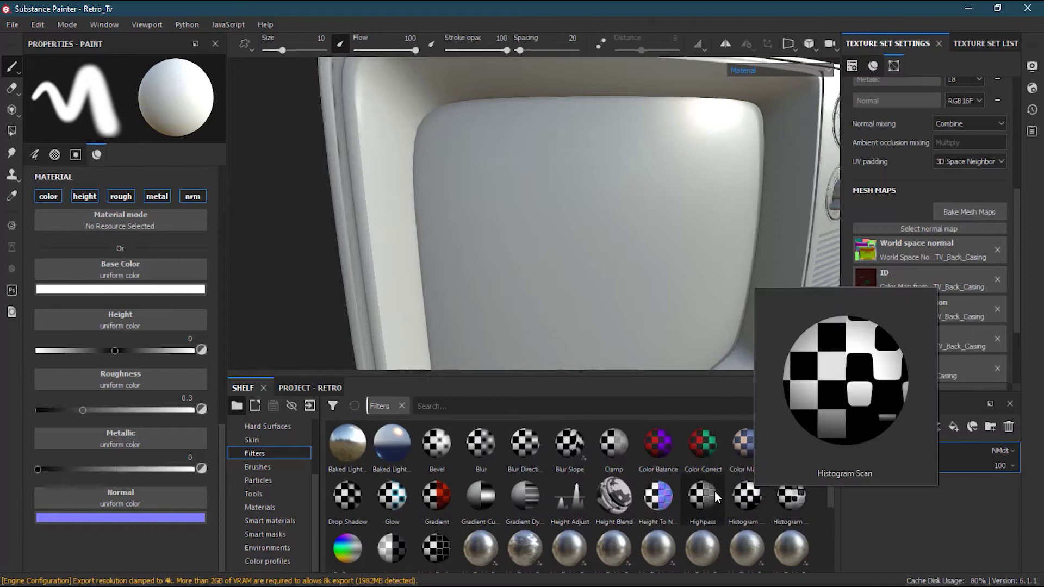
mouse_move(656, 496)
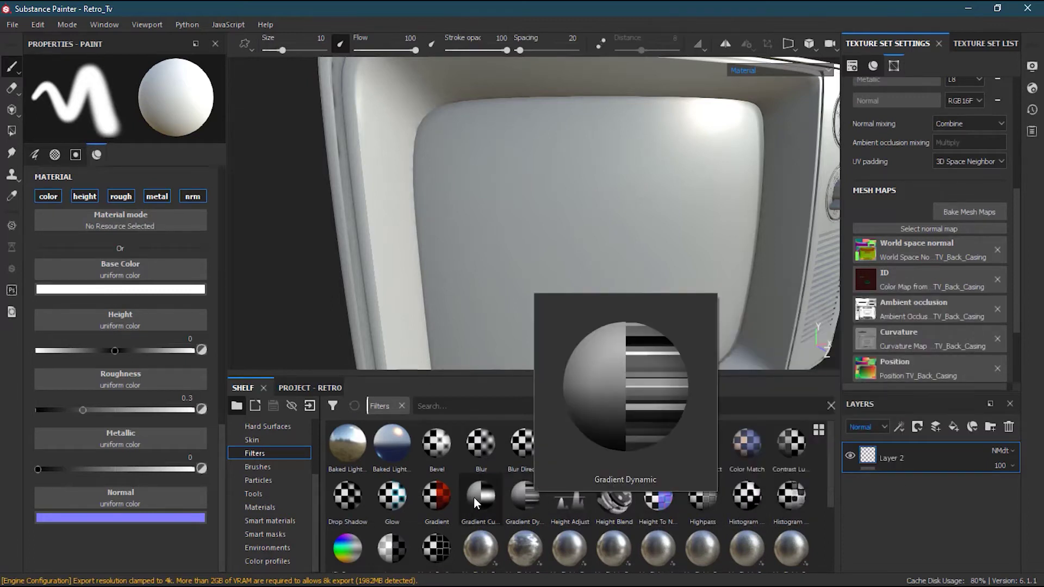
mouse_move(427, 498)
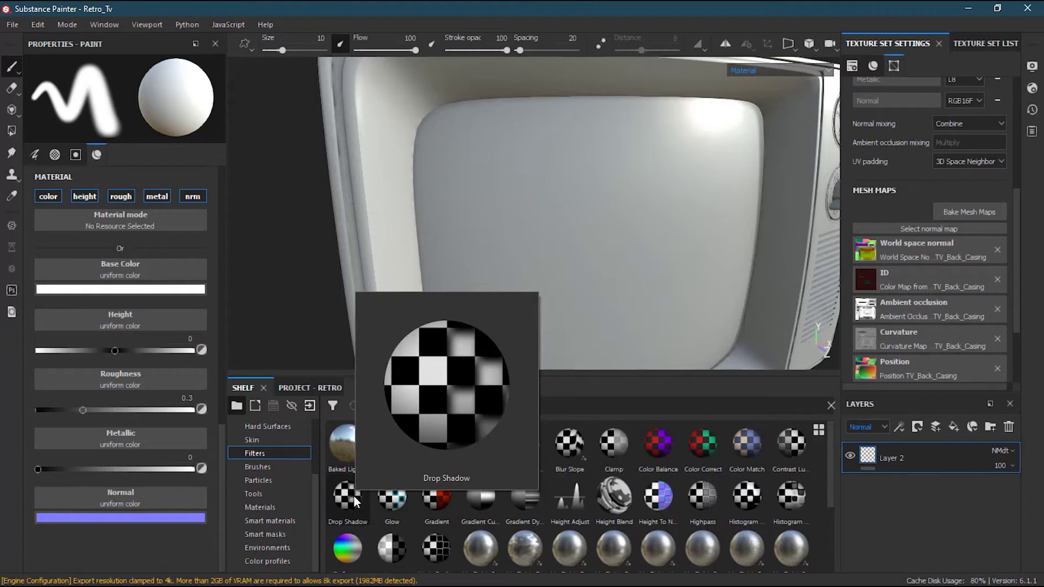
mouse_move(609, 455)
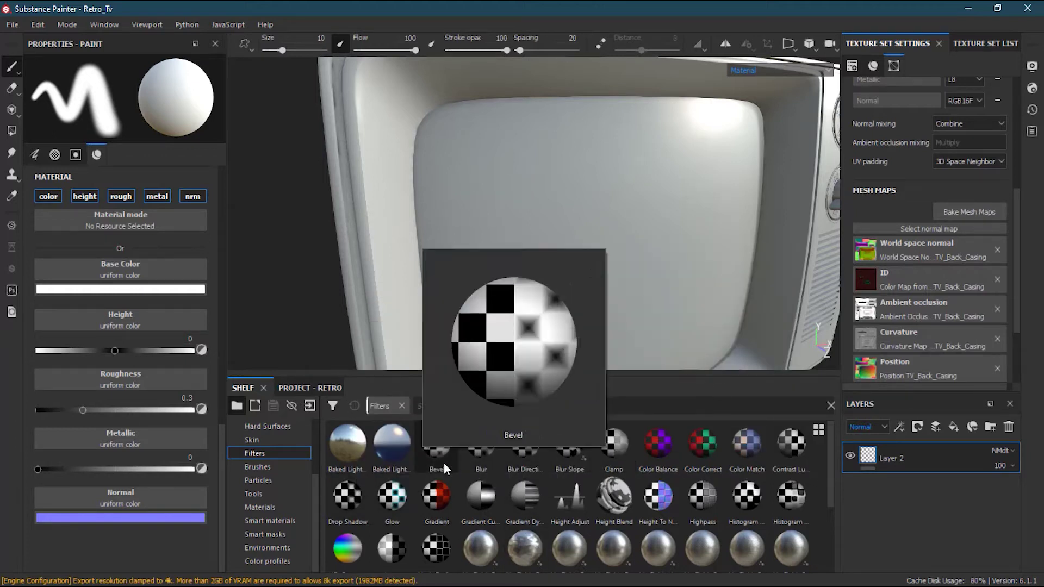
mouse_move(618, 511)
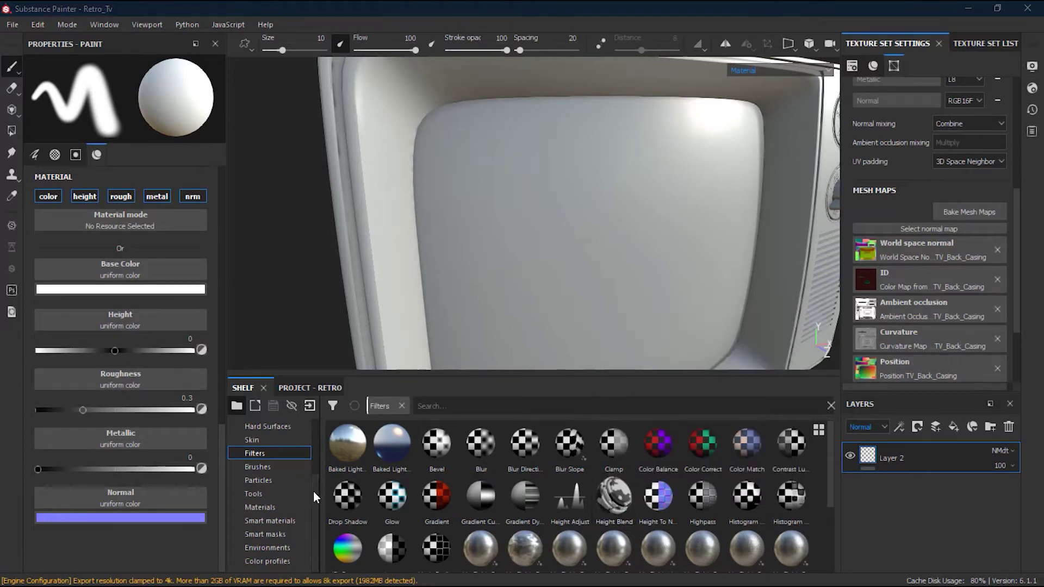
Look through the complete Brushes collection and show the Particles resources
left_click(288, 463)
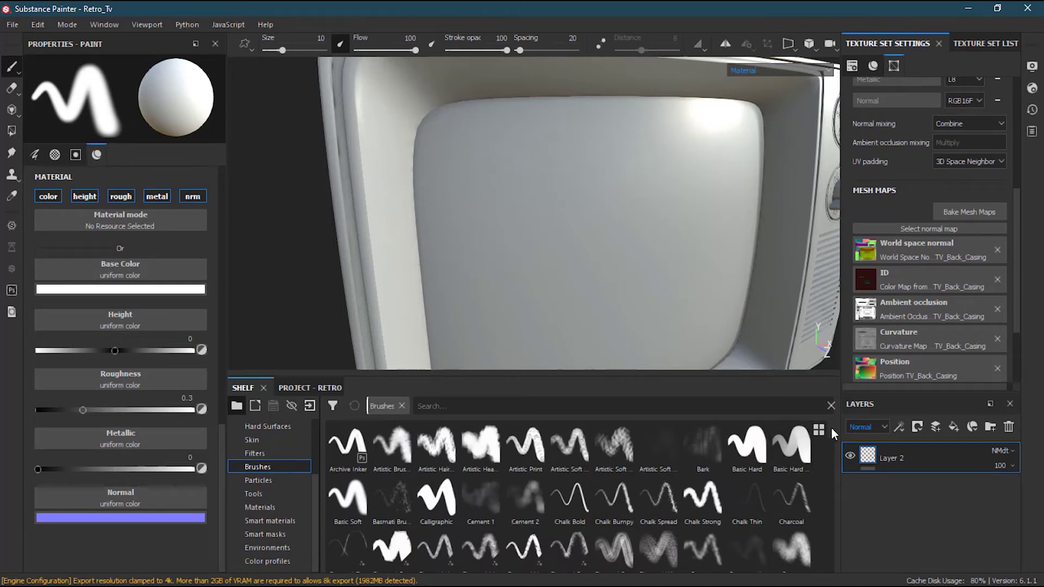
mouse_move(830, 429)
left_mouse_down()
mouse_move(842, 557)
mouse_move(792, 560)
left_mouse_up()
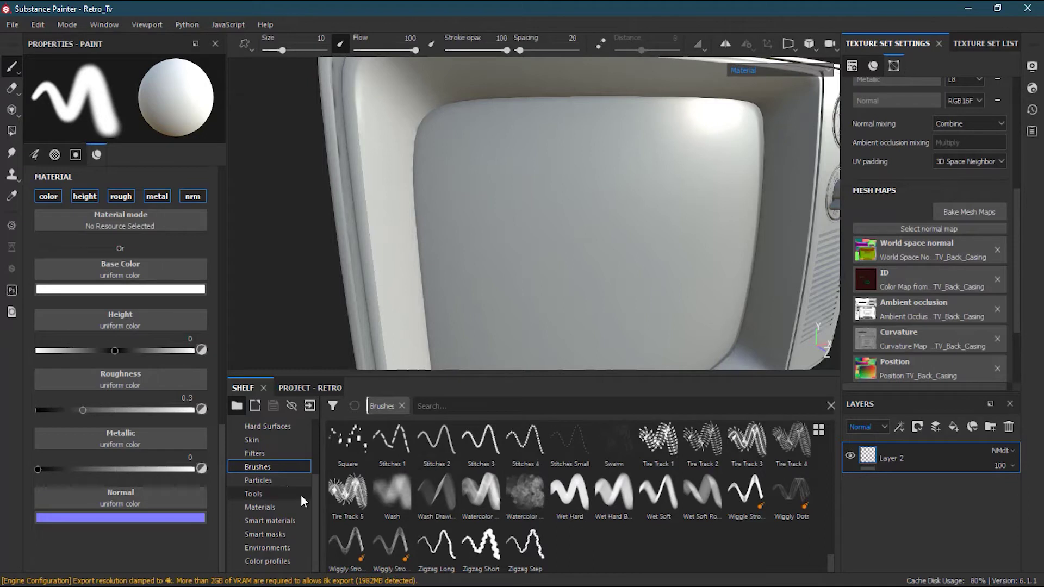
left_click(286, 481)
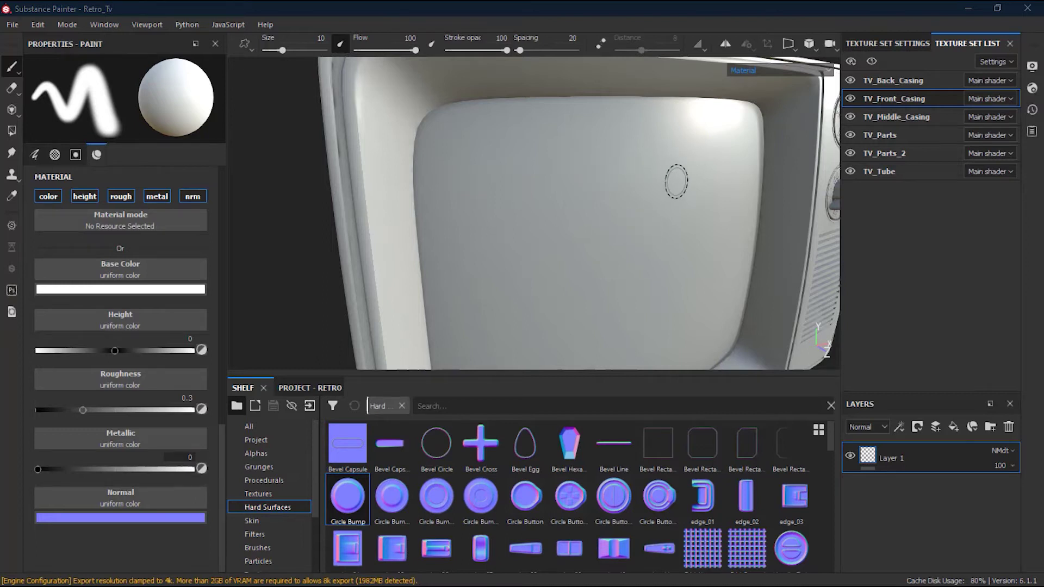
Show the paint tool's brush settings with the whole TV front in view
right_click_drag(655, 187, 533, 210, "alt")
mouse_move(533, 210)
left_mouse_down("alt")
mouse_move(543, 218)
mouse_move(532, 216)
mouse_move(517, 172)
mouse_move(523, 236)
mouse_move(634, 221)
mouse_move(555, 234)
left_mouse_up("alt")
middle_click_drag(592, 233, 589, 258, "alt")
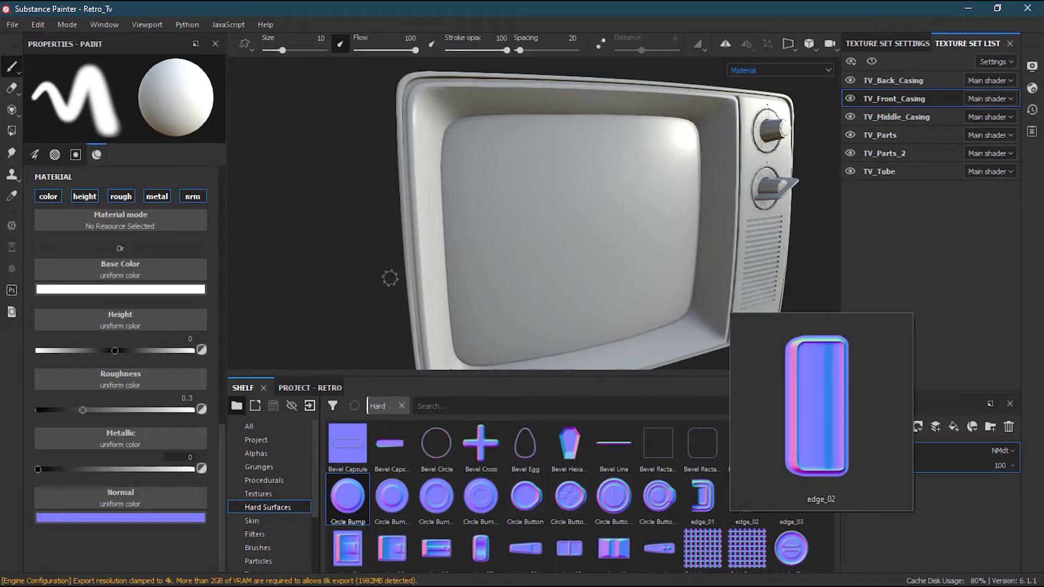
left_click(40, 150)
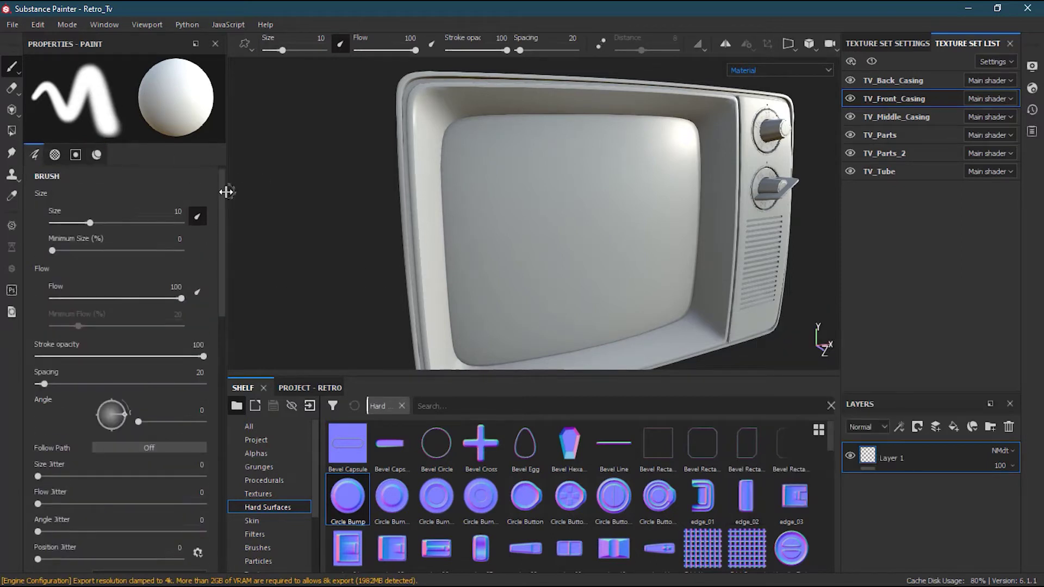
Show the paint material settings and load the Screw Cross Round hard surface into the normal channel
left_click_drag(223, 228, 218, 449)
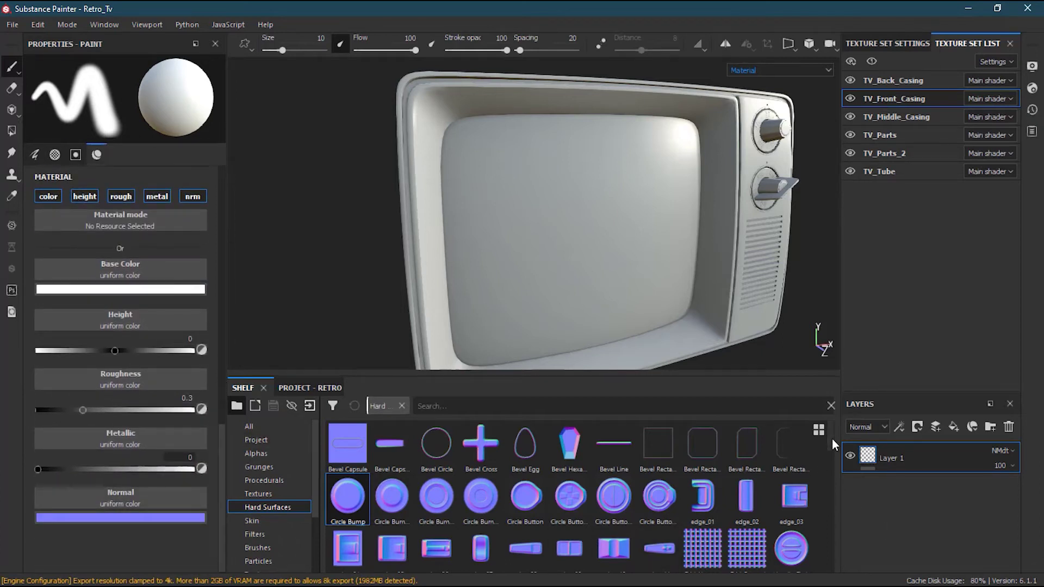
left_click_drag(832, 439, 828, 499)
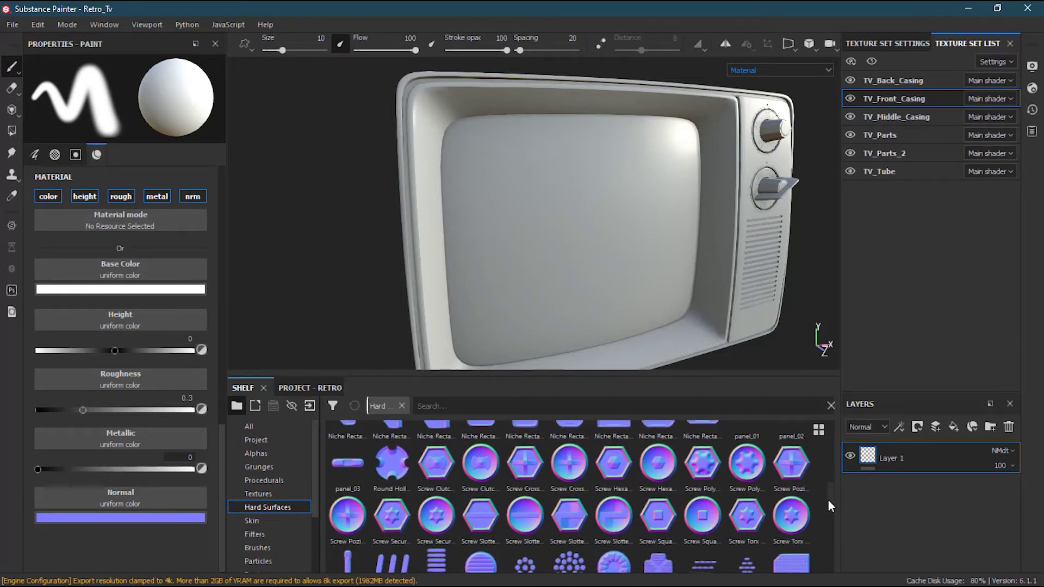
left_click(569, 464)
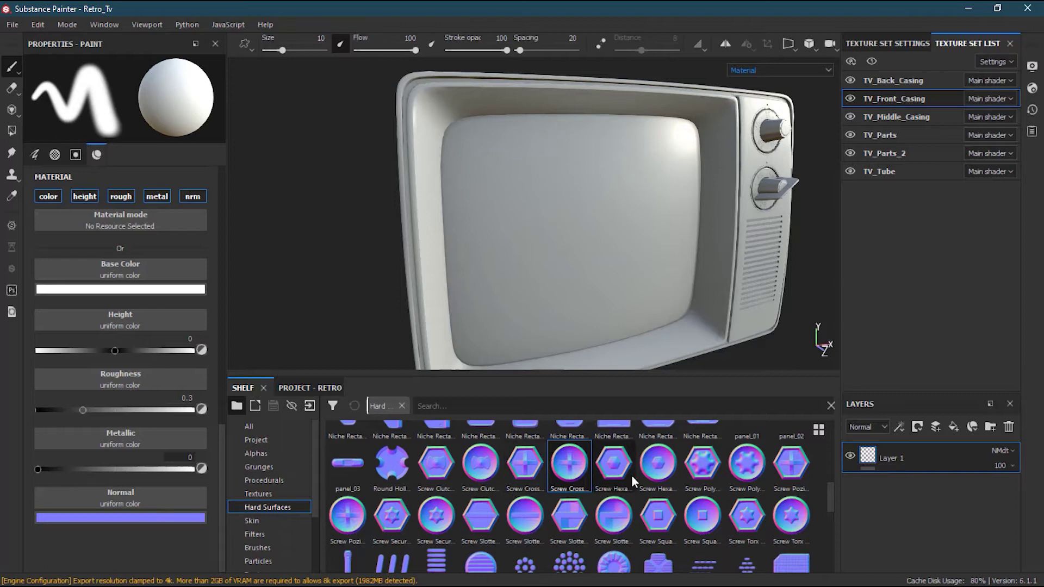
left_click_drag(574, 466, 116, 497)
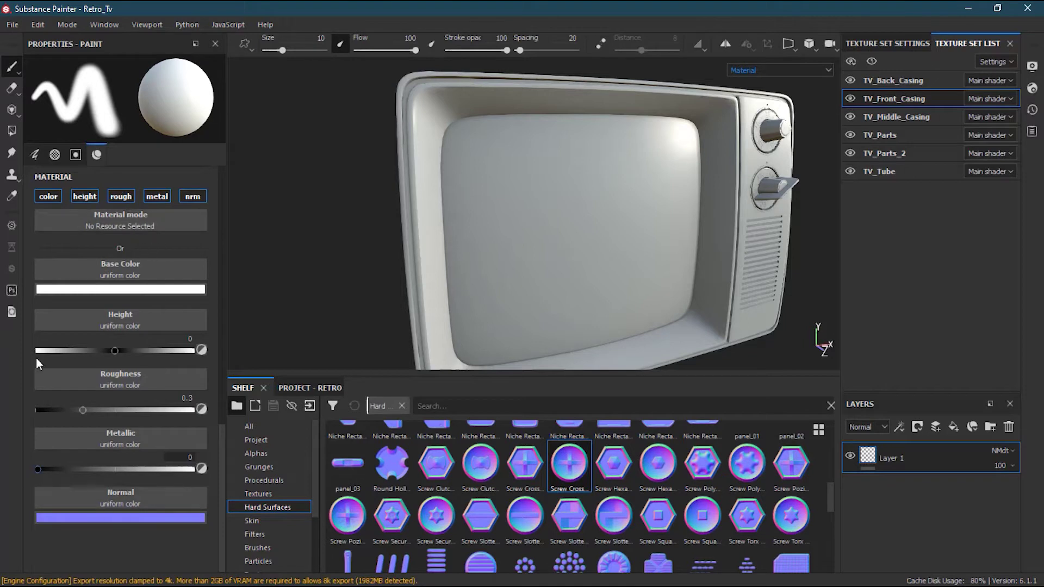
left_click(193, 196)
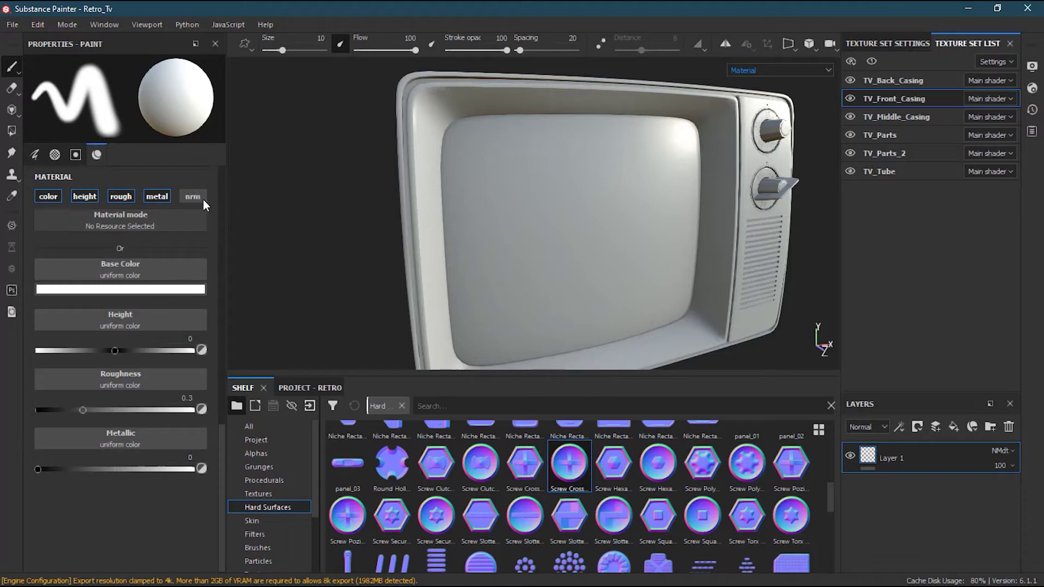
left_click(193, 195)
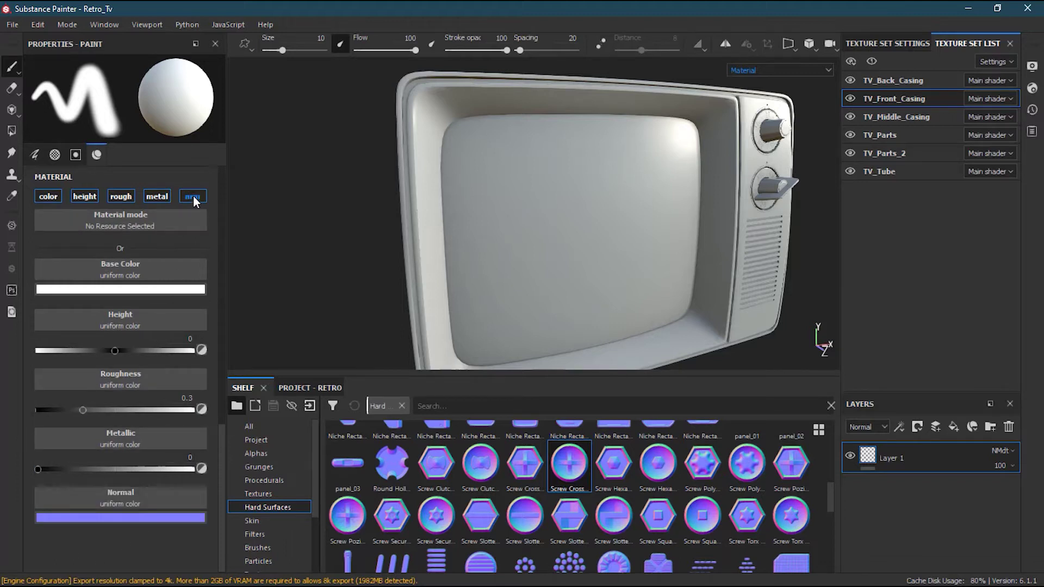
mouse_move(219, 458)
left_mouse_down()
mouse_move(223, 181)
mouse_move(207, 471)
left_mouse_up()
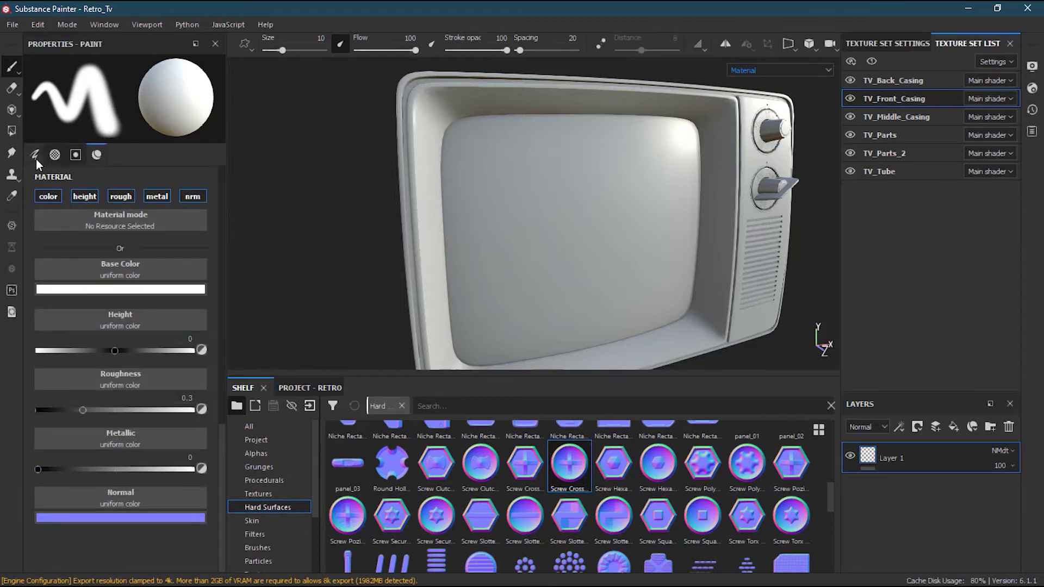
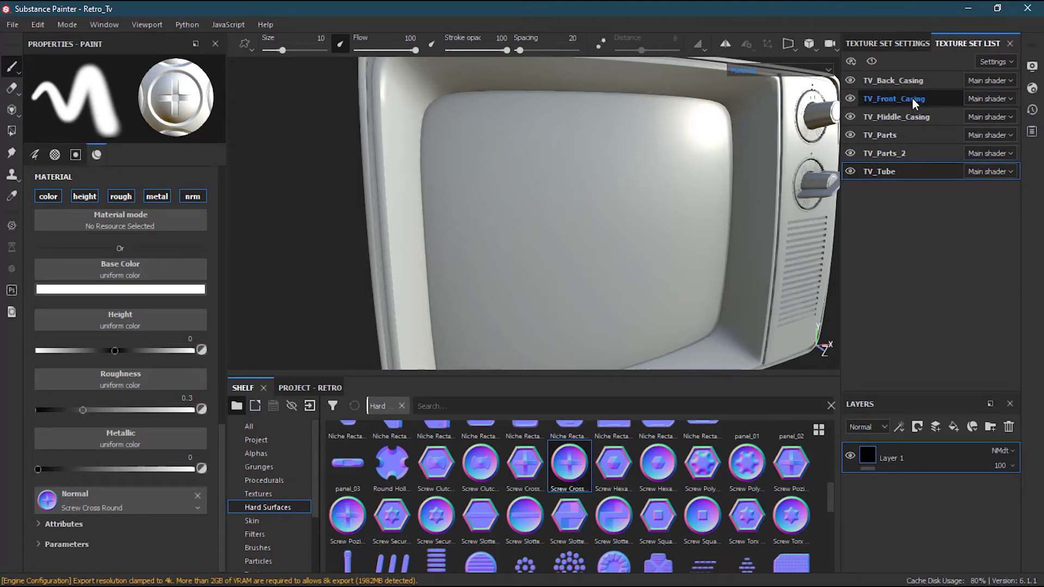
Select the TV_Front_Casing texture set, enlarge the brush to about 32.73, and stamp one screw on the TV screen
left_click(912, 98)
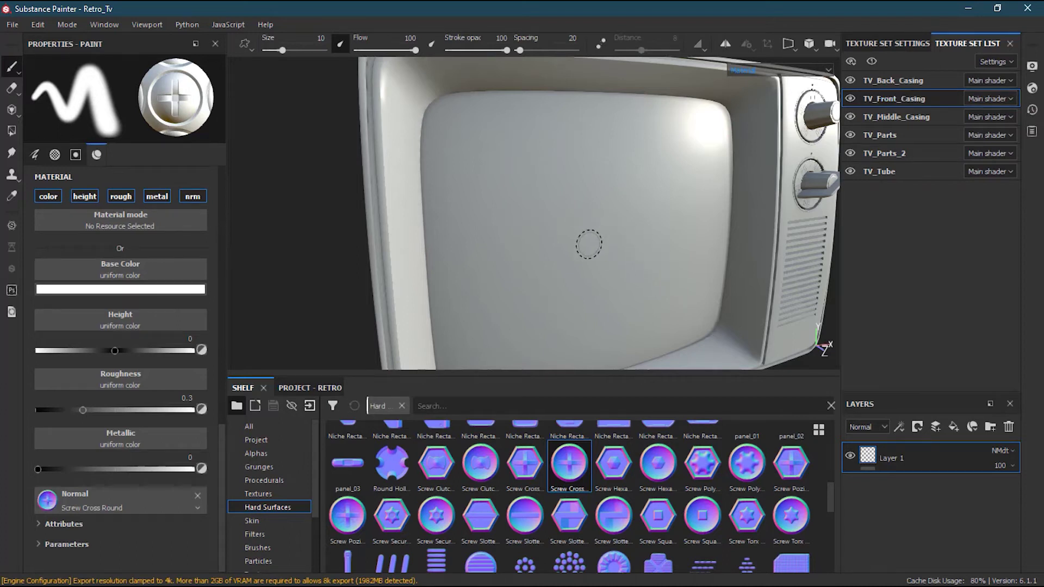
right_click_drag(574, 239, 593, 242, "ctrl")
left_click_drag(593, 242, 566, 247, "alt")
left_click(585, 226)
mouse_move(699, 312)
left_mouse_down("alt")
mouse_move(664, 326)
mouse_move(680, 275)
mouse_move(585, 281)
mouse_move(634, 282)
mouse_move(634, 247)
mouse_move(683, 296)
mouse_move(674, 293)
left_mouse_up("alt")
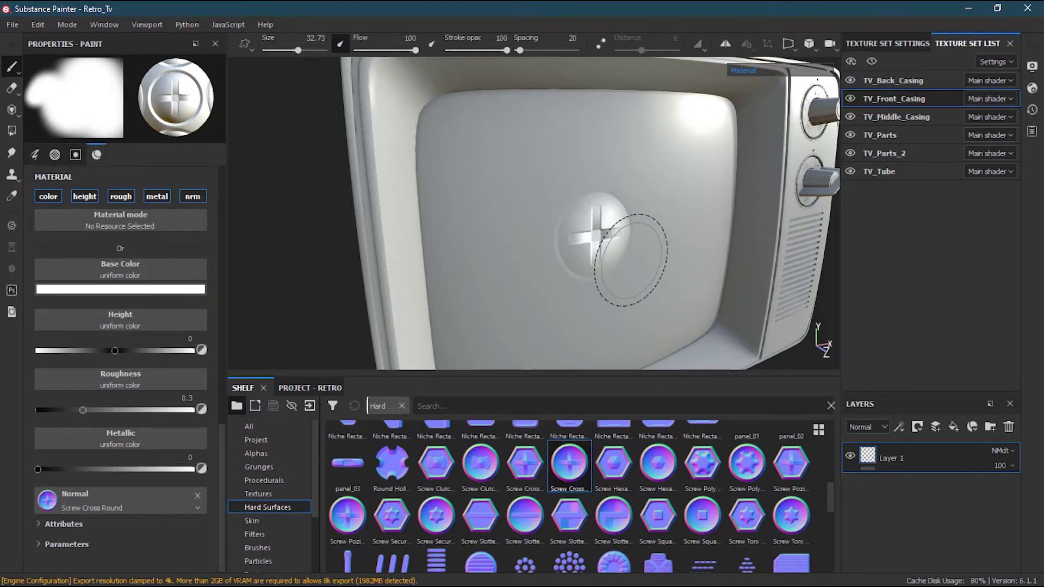
Set the base color to red, test-stamp a second screw beside the first, and undo both stamps
left_click(122, 289)
left_click_drag(198, 328, 232, 340)
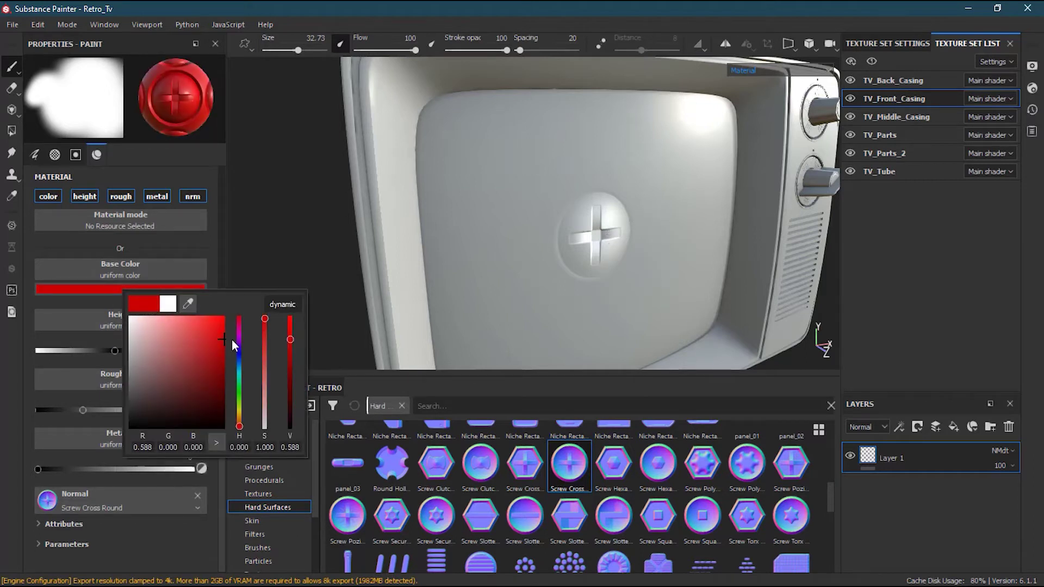
left_click(480, 244)
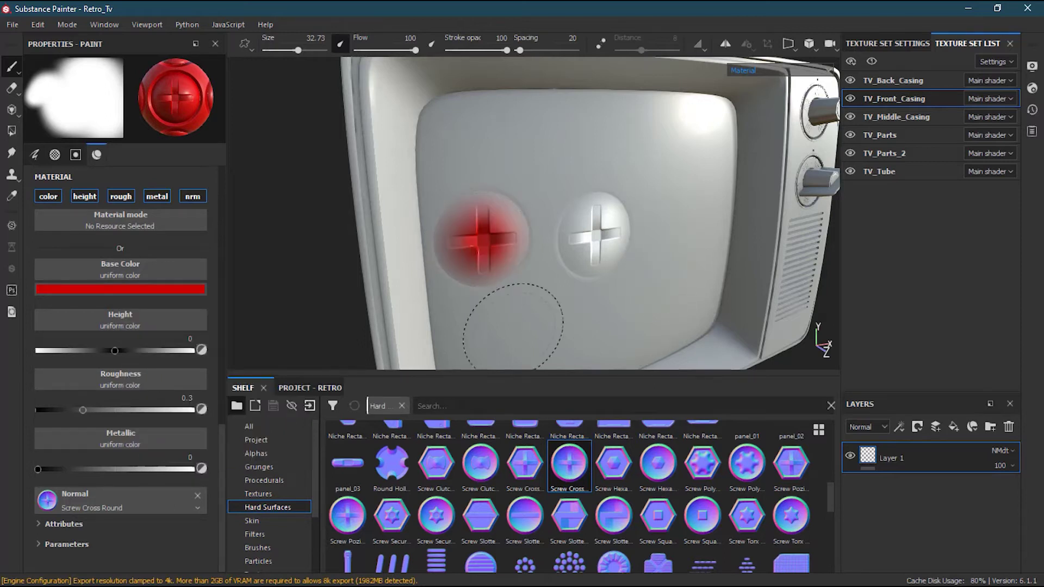
key("ctrl+z")
key("ctrl+z")
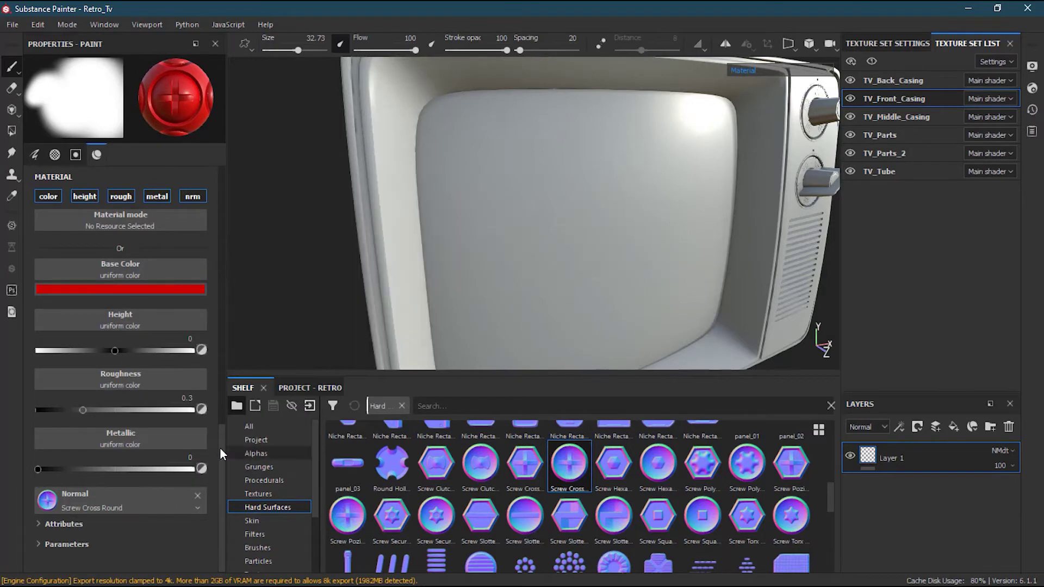
Test-stamp three screws on the TV screen with the color channel disabled, and undo them
left_click(47, 197)
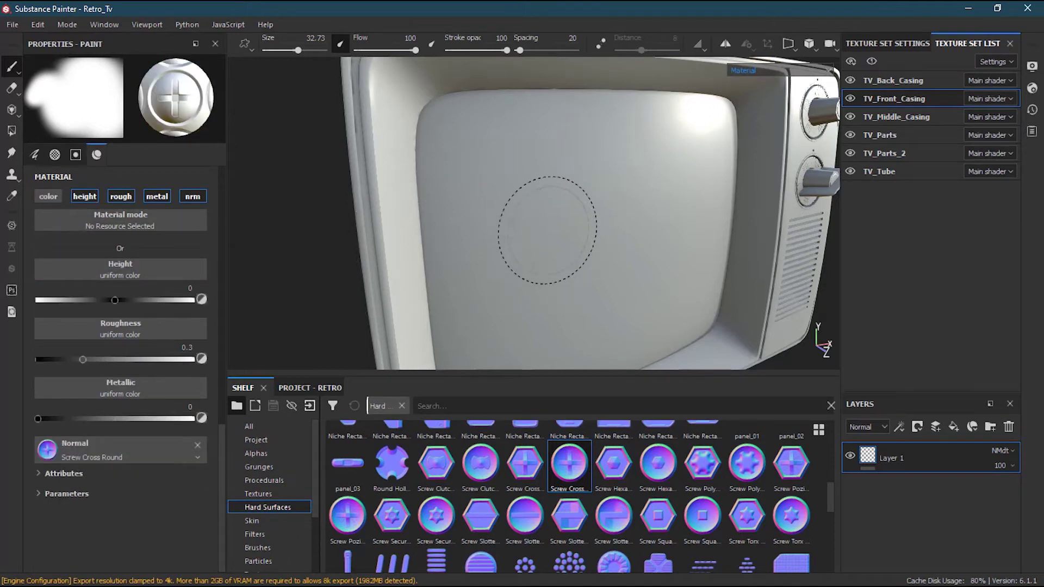
left_click(556, 213)
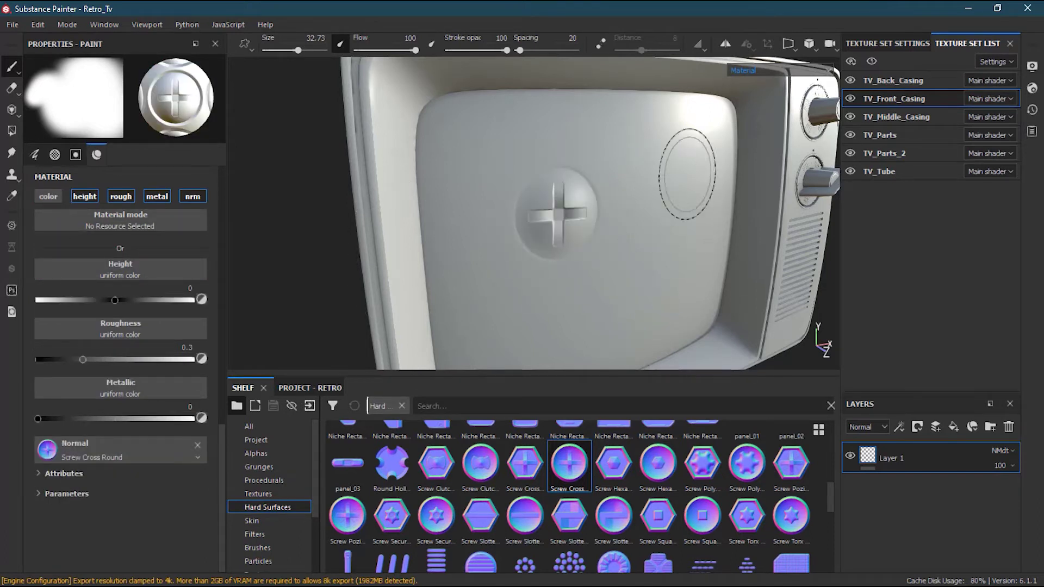
left_click(667, 166)
left_click(627, 292)
key("ctrl+z")
key("ctrl+z")
key("ctrl+z")
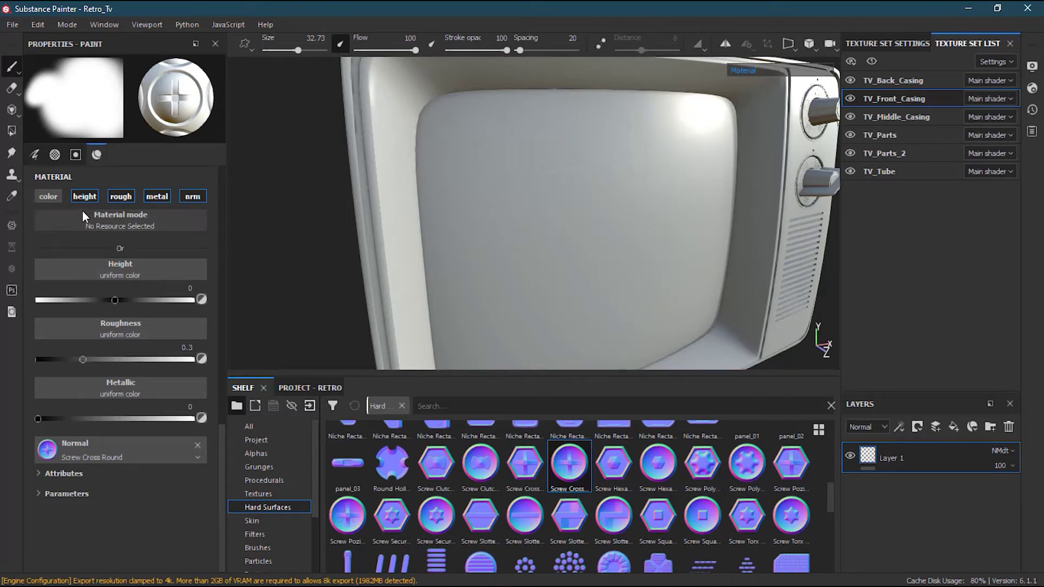
left_click(55, 195)
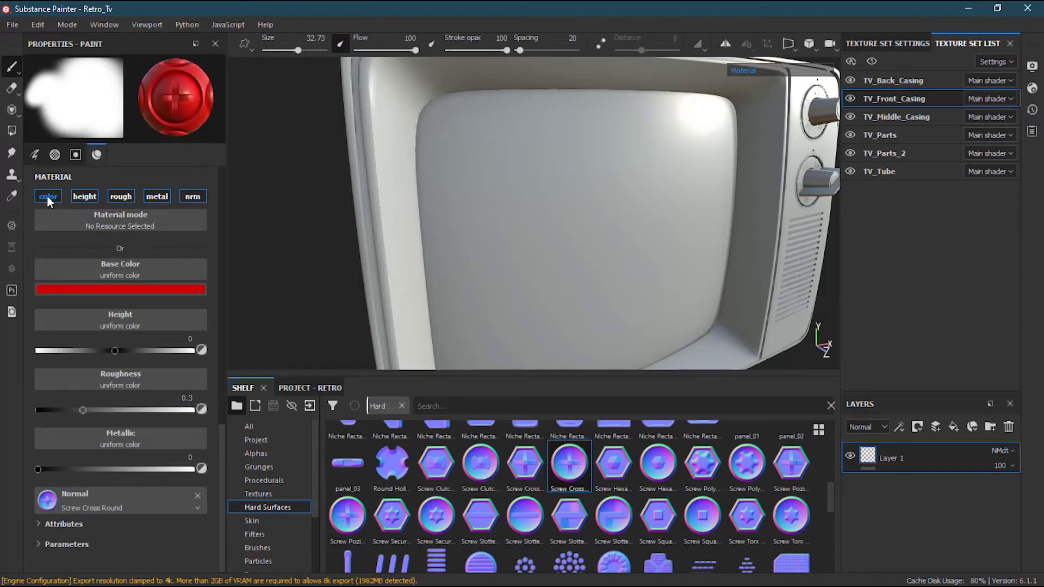
left_click(49, 197)
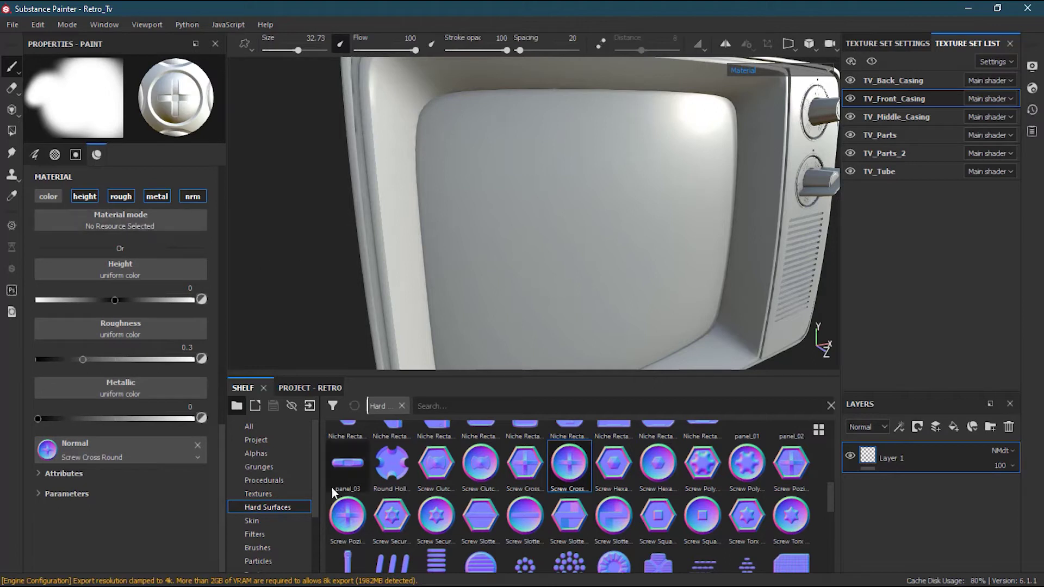
Load the smooth silver Aluminium material into the paint tool and stamp three test spots on the TV screen
left_click_drag(315, 488, 314, 539)
left_click(288, 504)
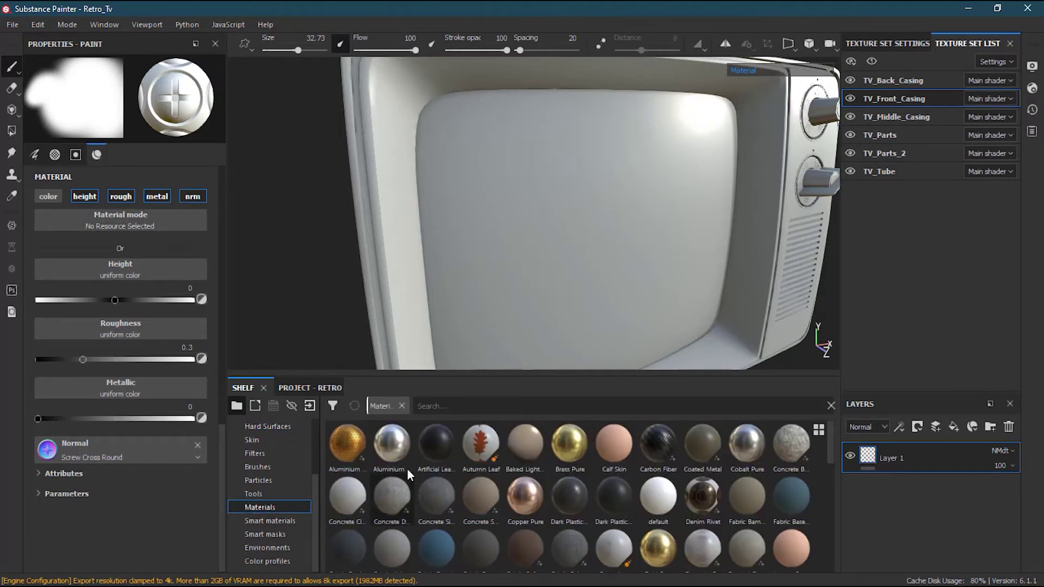
left_click_drag(389, 445, 146, 215)
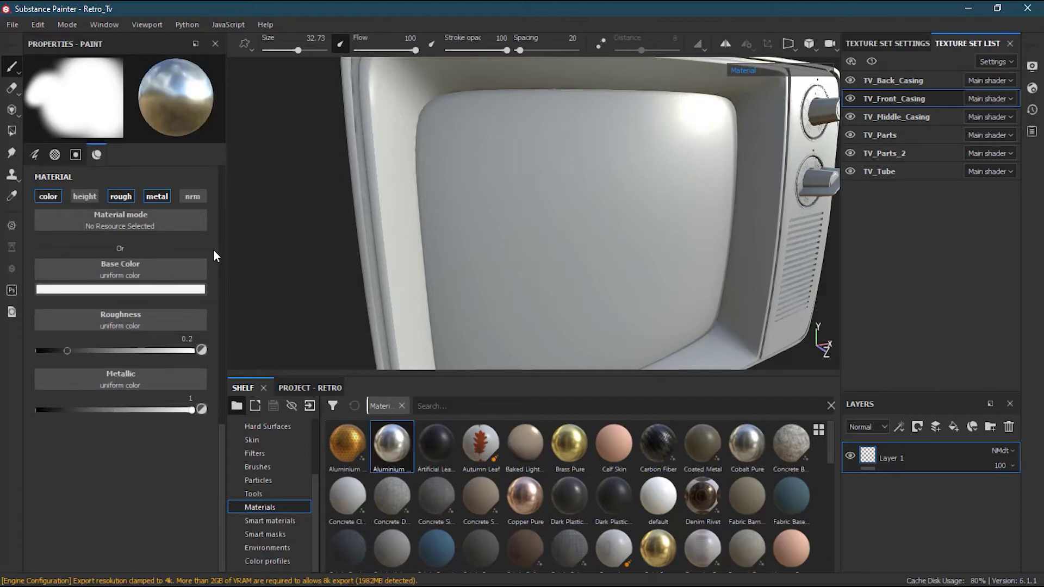
left_click(552, 178)
left_click(661, 229)
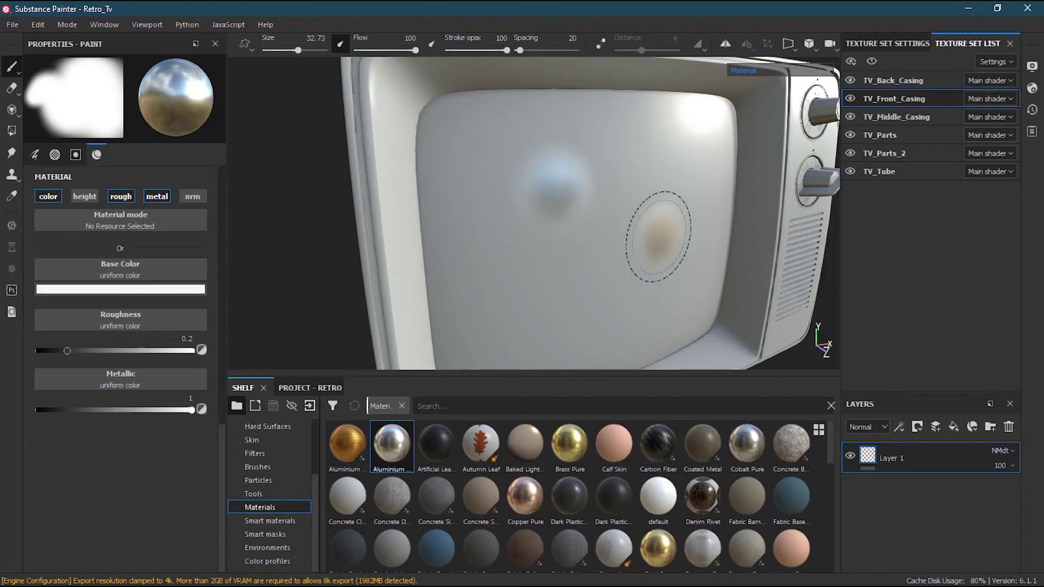
left_click(538, 305)
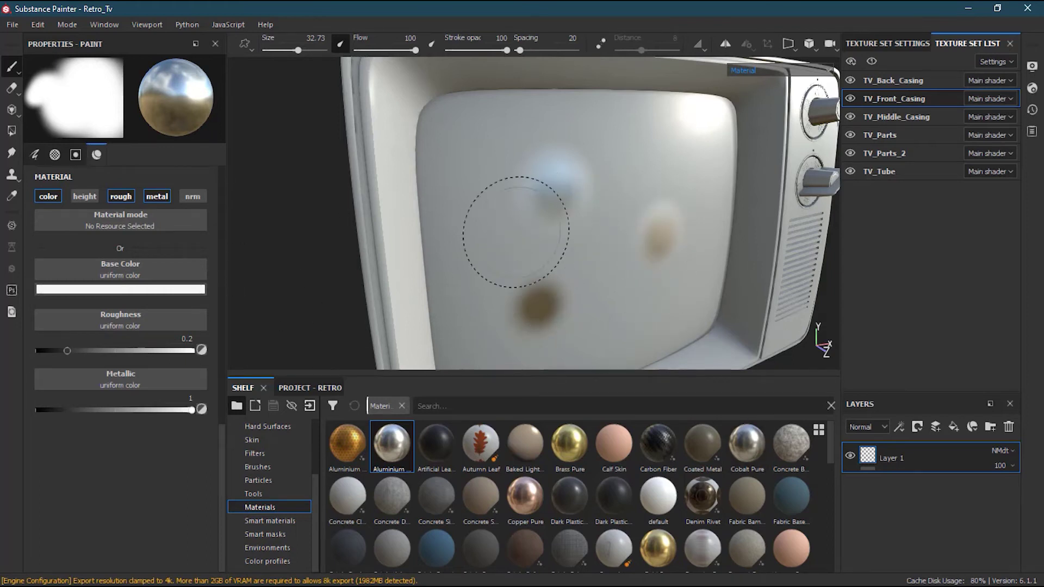
Enable the normal channel and load the Screw Pozidrive Round hard surface into it
left_click(193, 196)
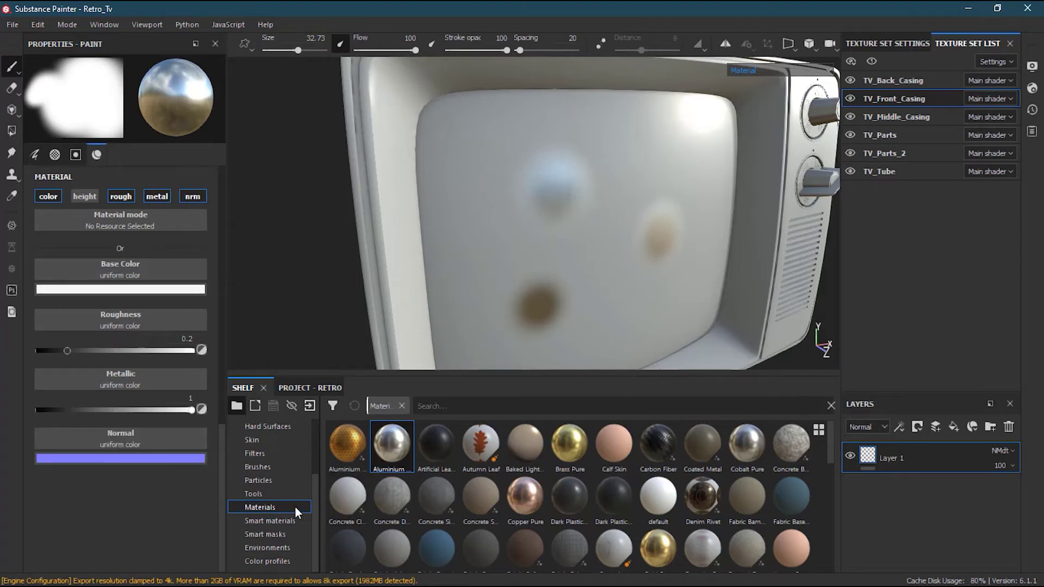
left_click(269, 427)
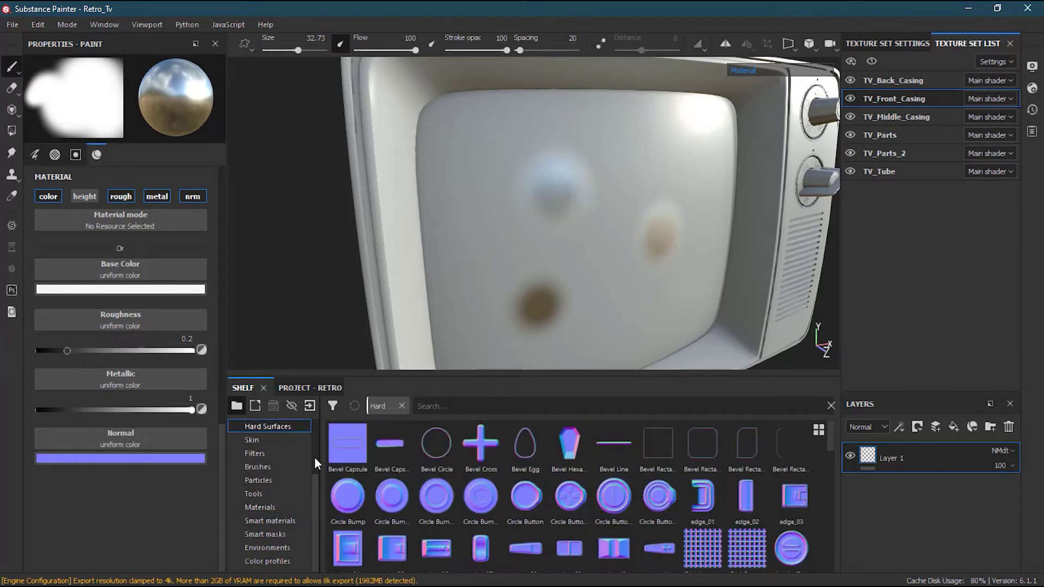
scroll(534, 515, "down", 5)
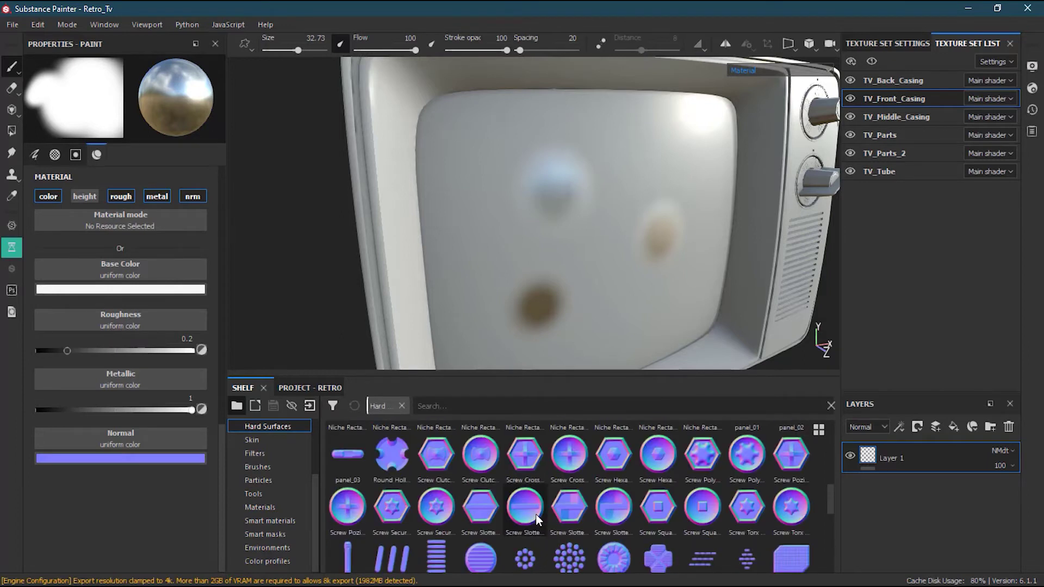
left_click_drag(348, 507, 145, 442)
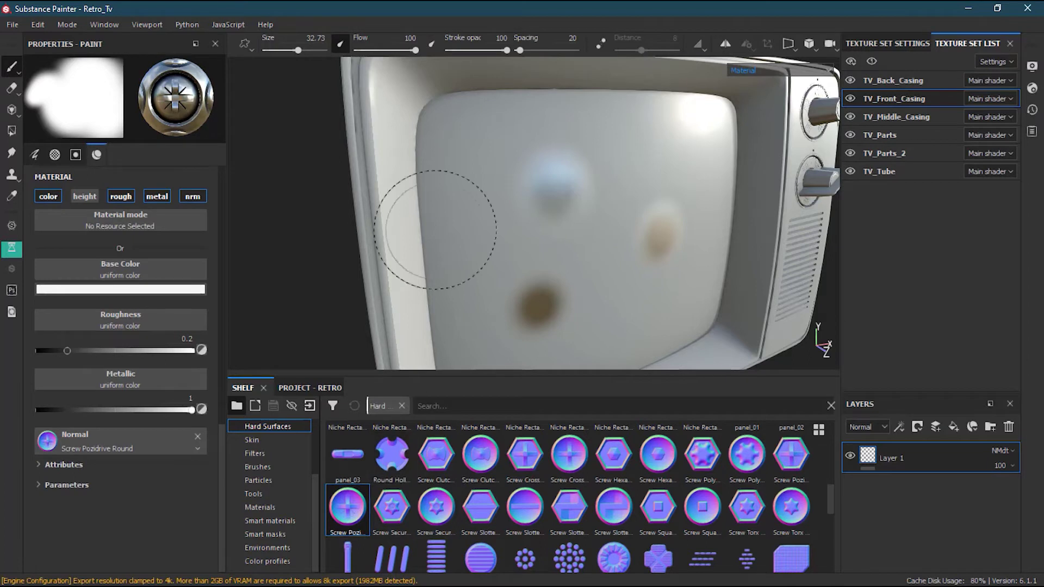
Test-stamp two metallic Pozidrive screws on the TV screen, and clear all test stamps by undoing them
left_click(478, 185)
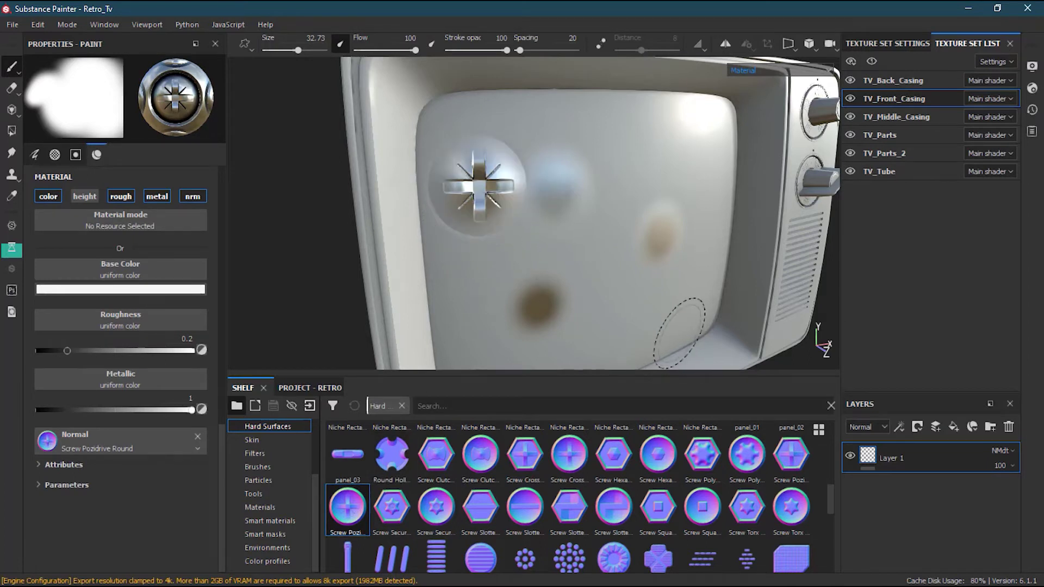
left_click(647, 155)
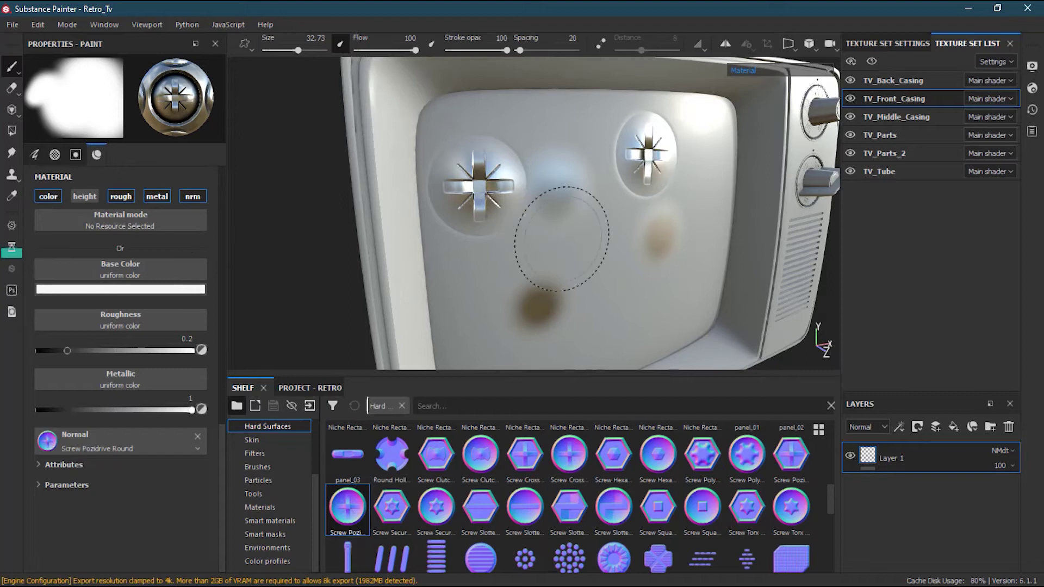
key("ctrl+z")
key("ctrl+z")
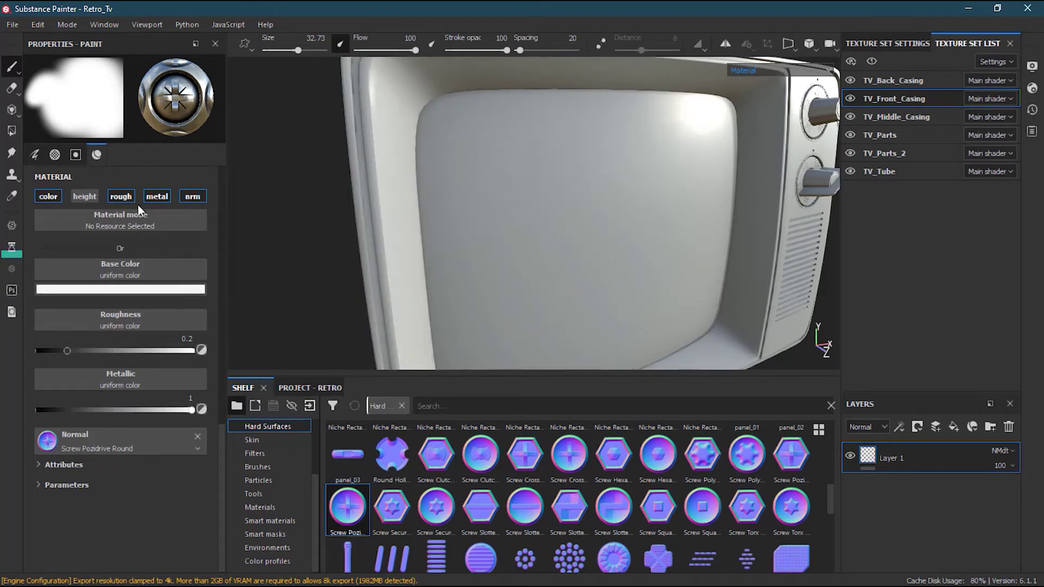
Disable the color channel, test-stamp two Pozidrive screws on the TV screen, and undo both
left_click(47, 196)
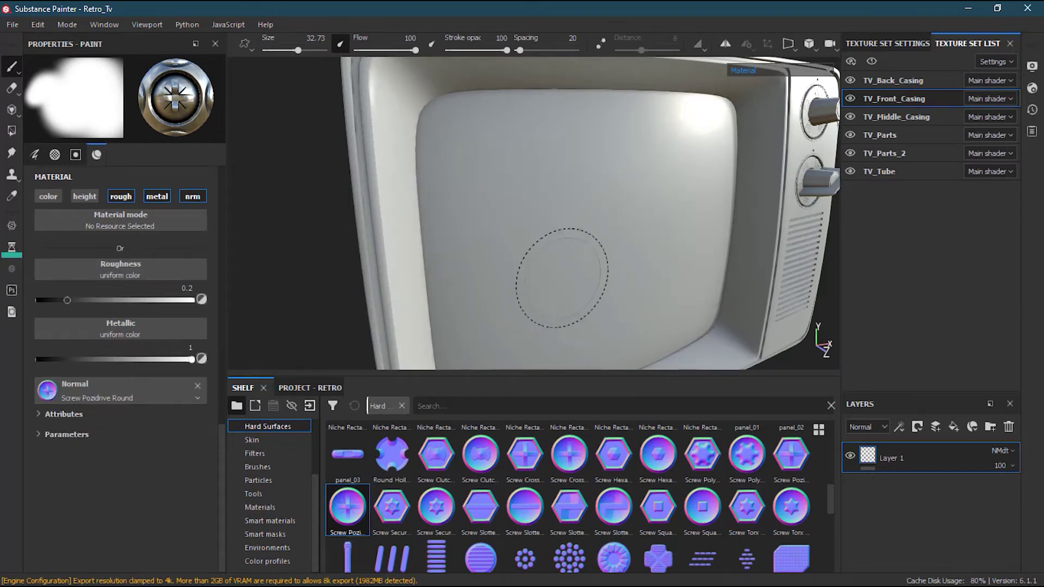
left_click(559, 180)
left_click(656, 245)
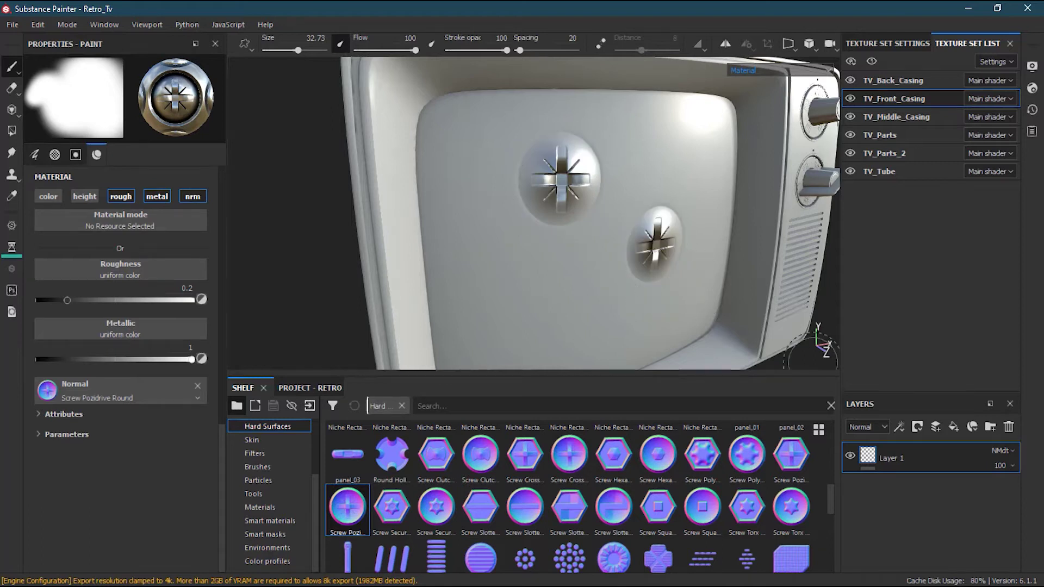
key("ctrl+z")
key("ctrl+z")
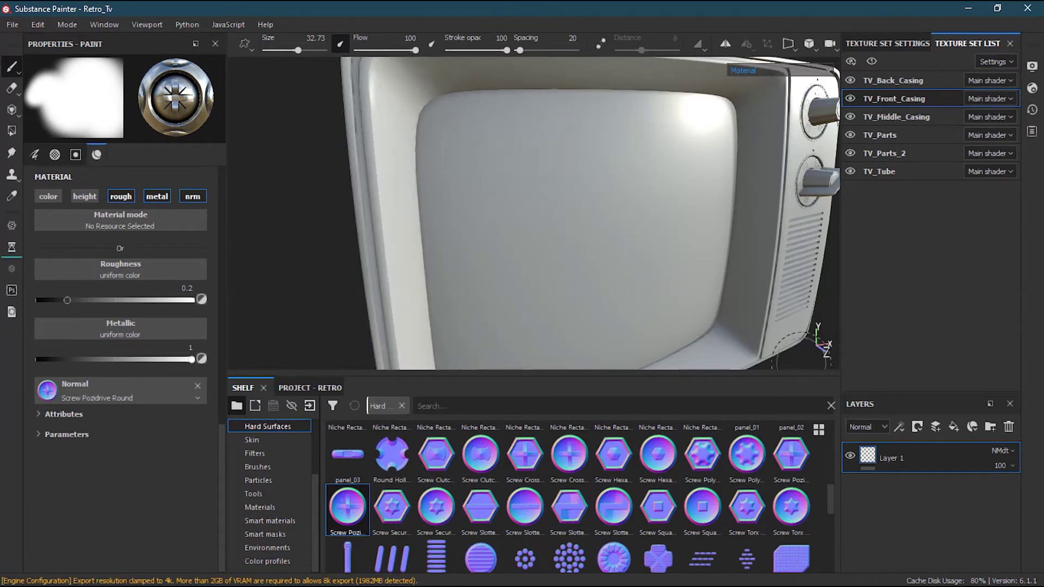
Save the project, and stamp a Pozidrive screw on the TV screen's upper-left area with the height channel enabled
key("ctrl+s")
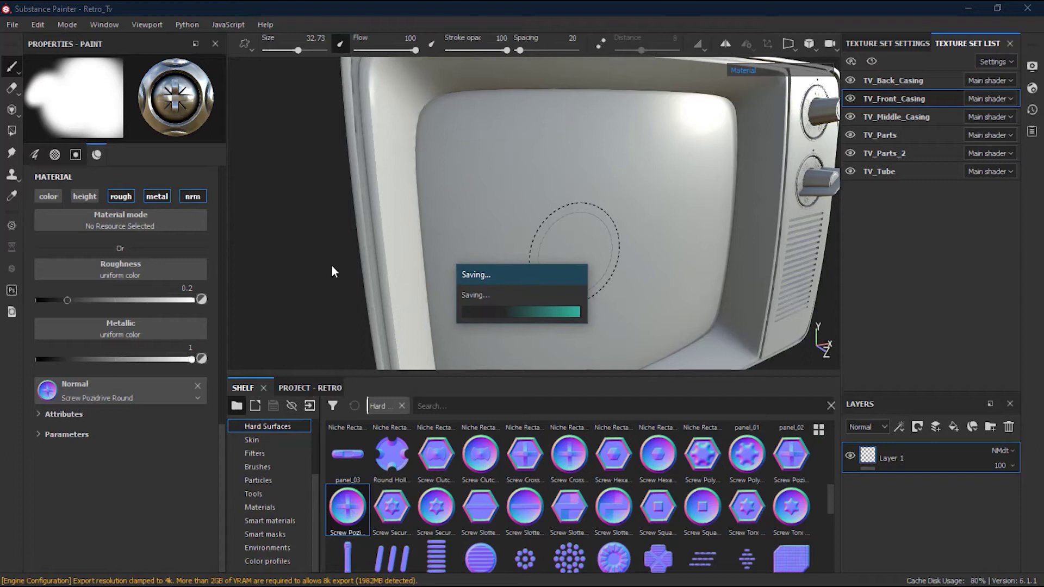
left_click(84, 195)
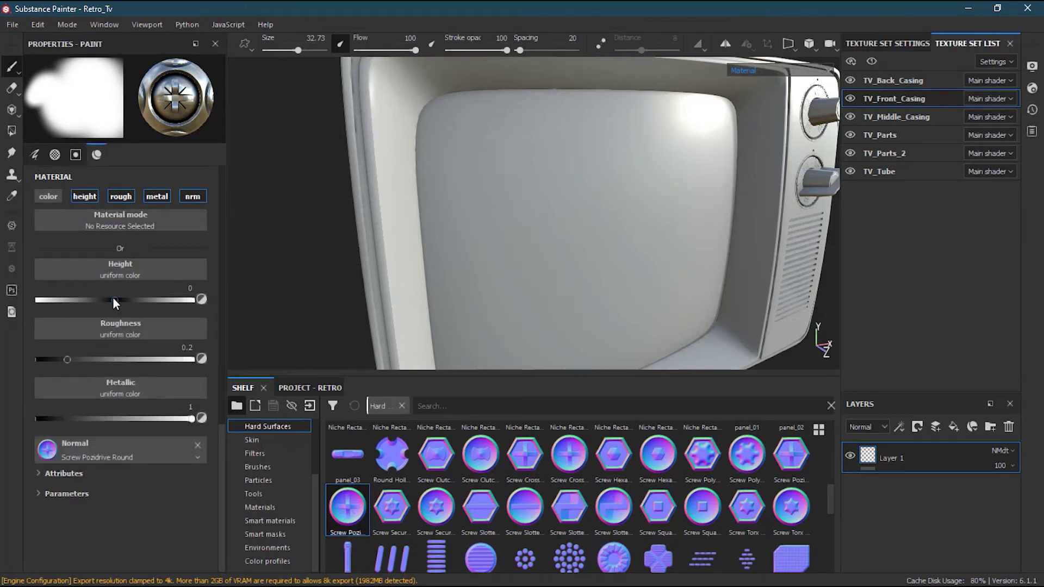
left_click(499, 173)
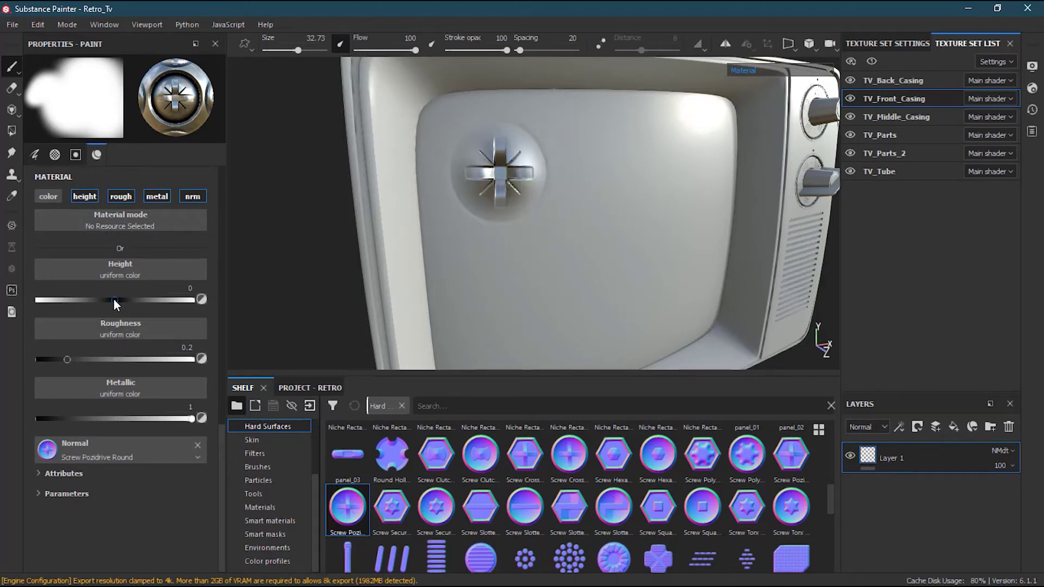
Set the height to about 0.61 and stamp a Pozidrive screw on the lower-left part of the TV screen
left_click_drag(113, 299, 148, 300)
left_click(538, 273)
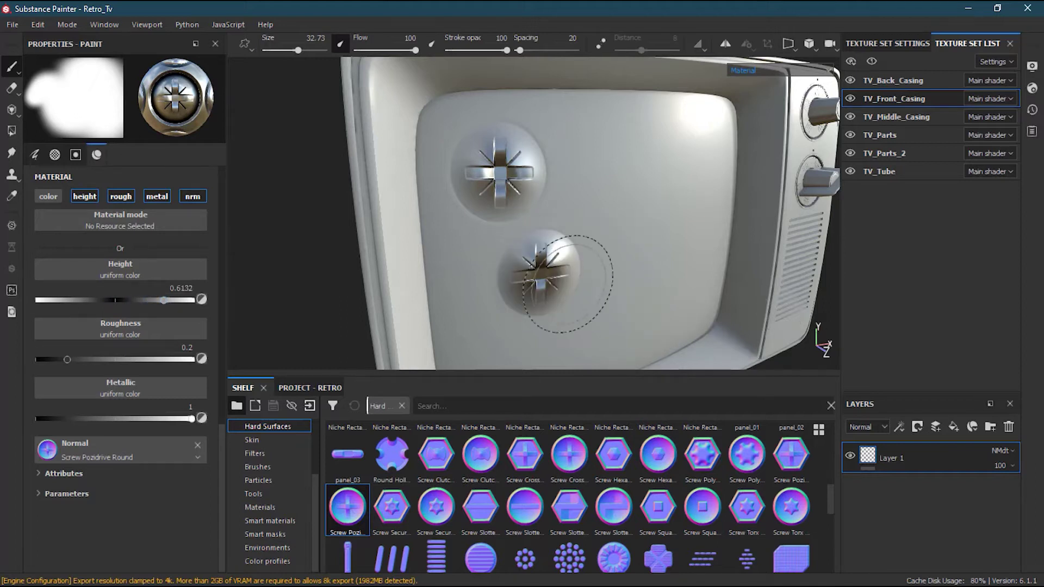
left_click_drag(646, 324, 630, 297, "alt")
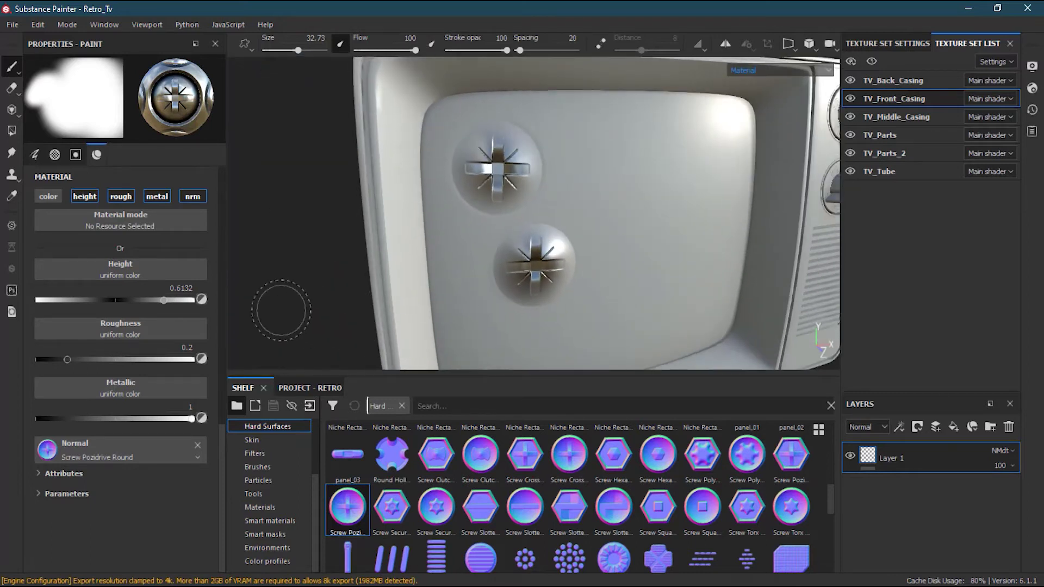
Set the height to 1, stamp a Pozidrive screw on the TV screen's upper middle, and undo the recent height test stamps
left_click_drag(163, 300, 197, 300)
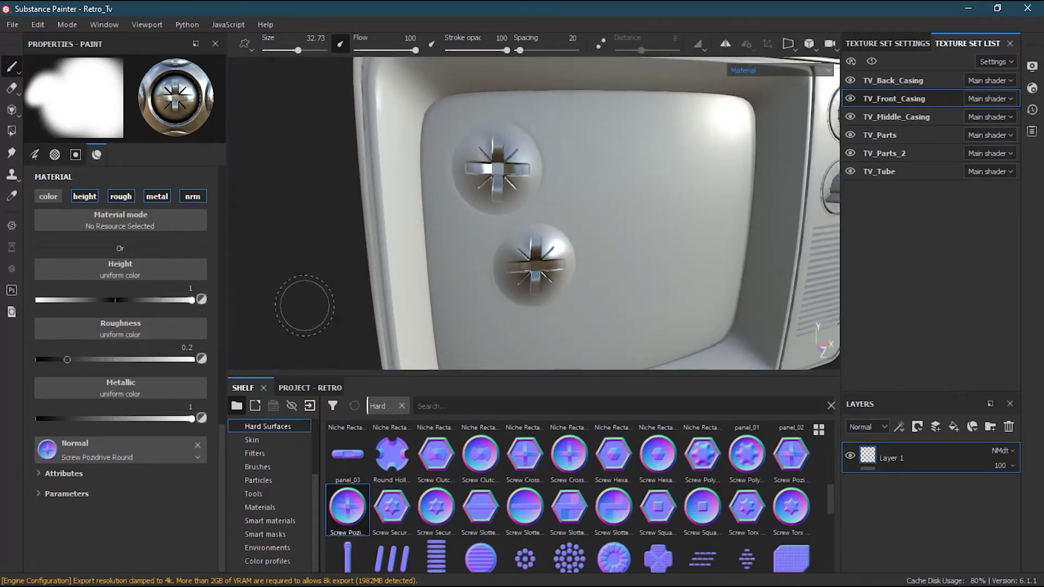
left_click(617, 179)
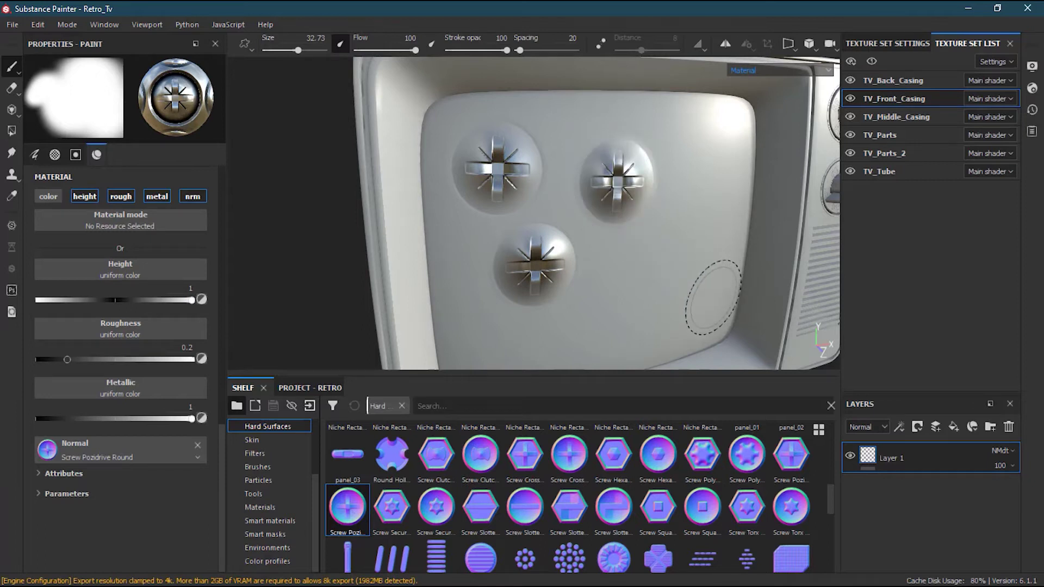
key("ctrl+z")
key("ctrl+z")
key("ctrl+z")
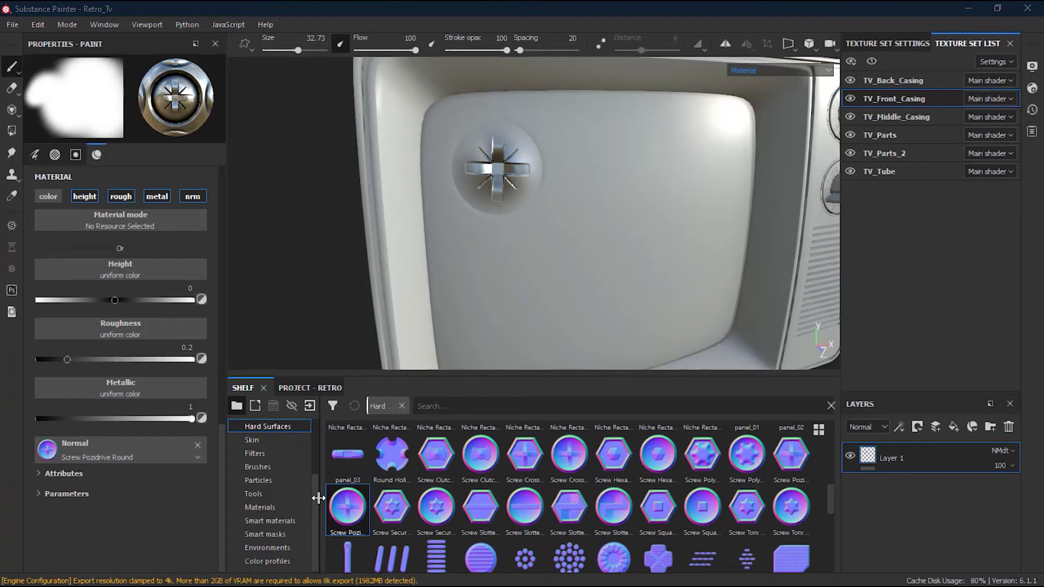
Show the shelf's Skin resources and examine the previews of the human and creature skin materials
left_click_drag(316, 499, 314, 468)
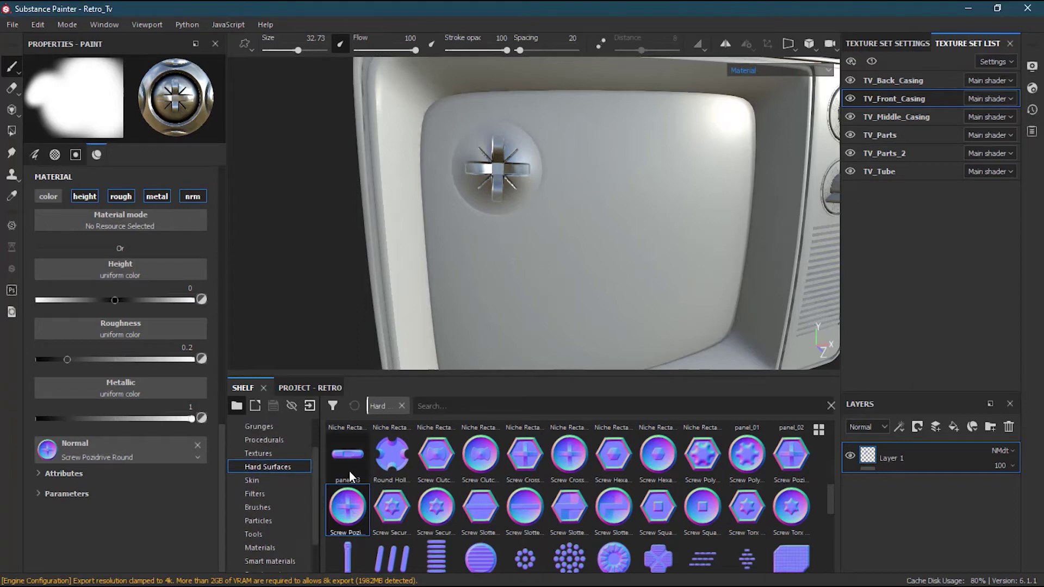
left_click(279, 483)
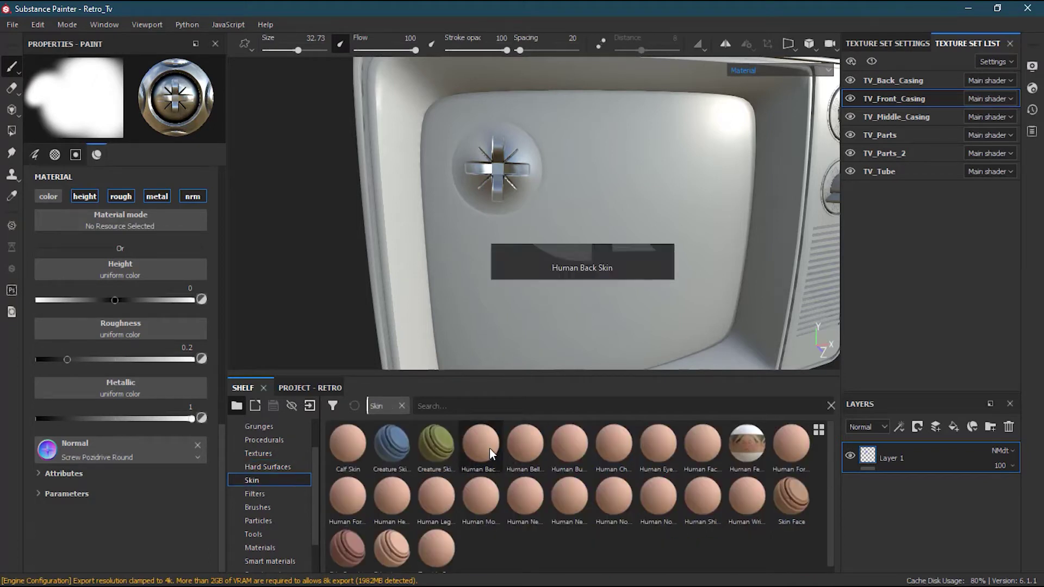
mouse_move(504, 519)
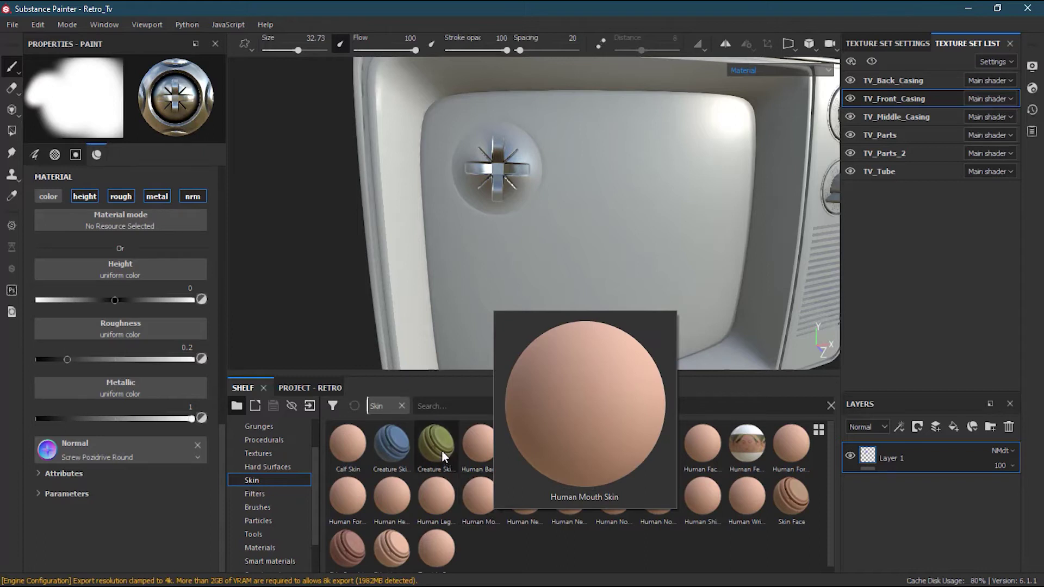
mouse_move(396, 450)
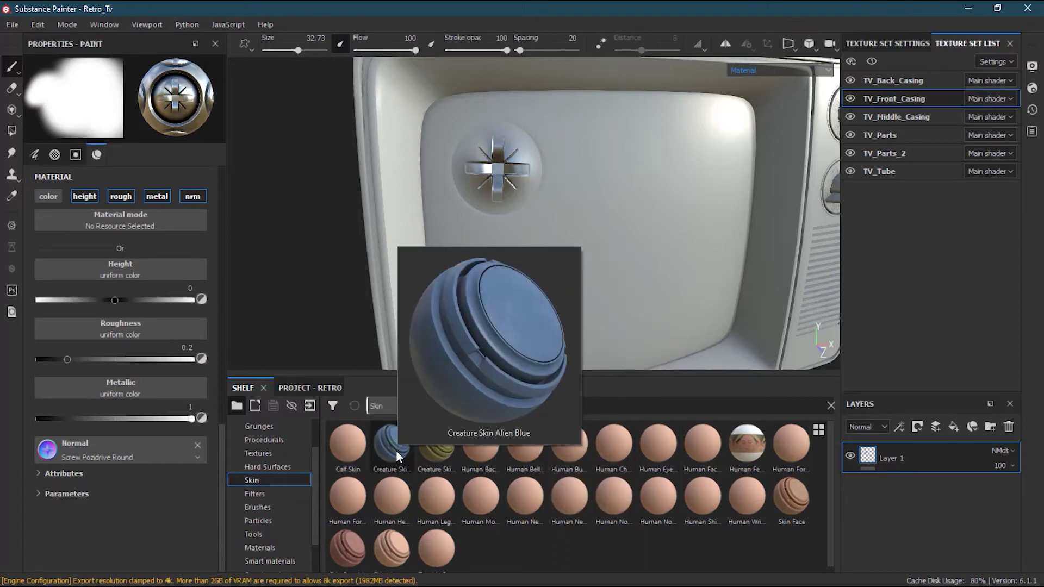
mouse_move(435, 453)
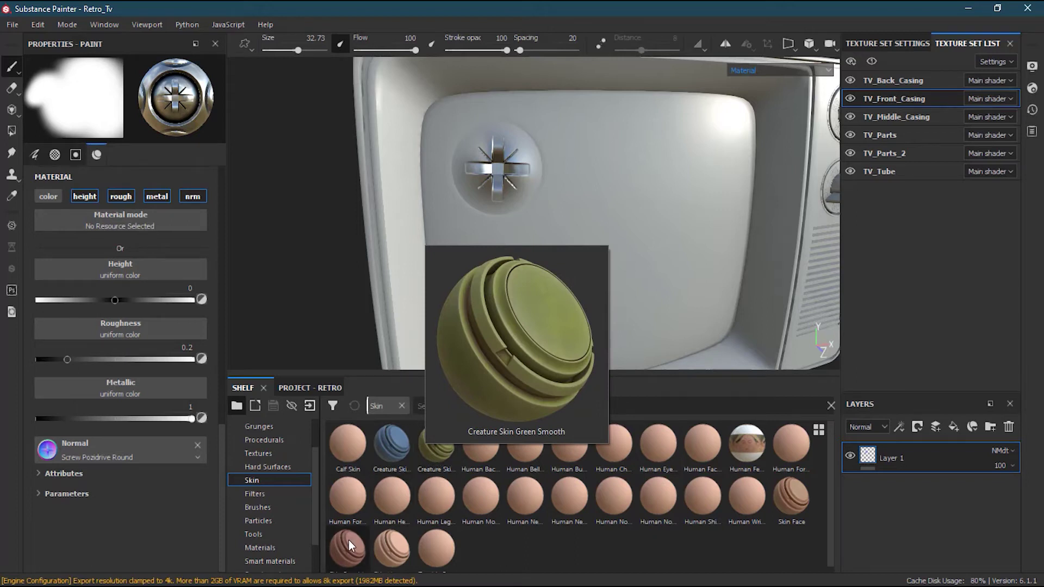
mouse_move(349, 541)
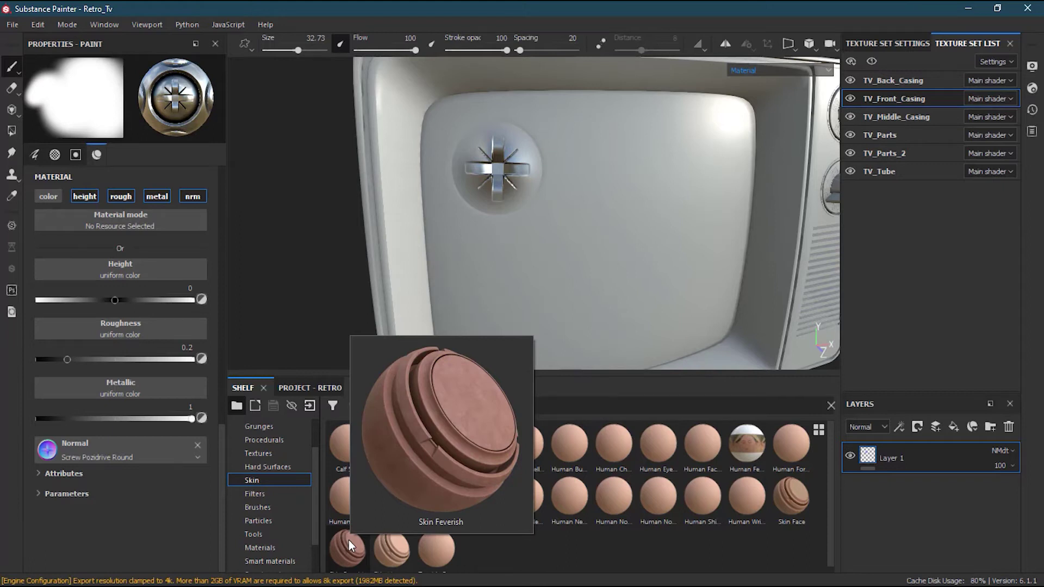
mouse_move(788, 507)
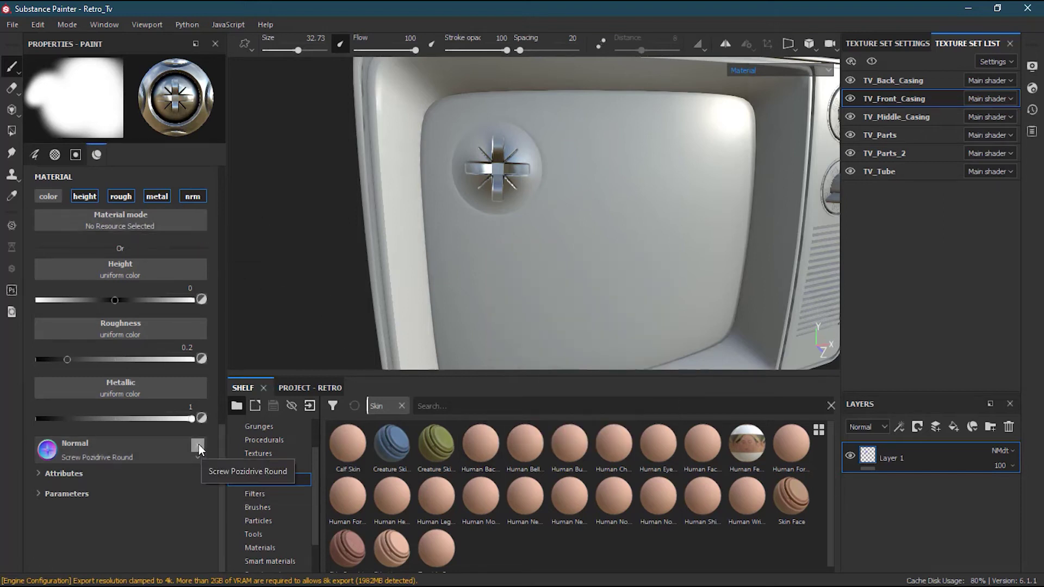
Clear the screw from the normal channel, enable the color channel, and load Human Back Skin as the paint material
left_click(198, 446)
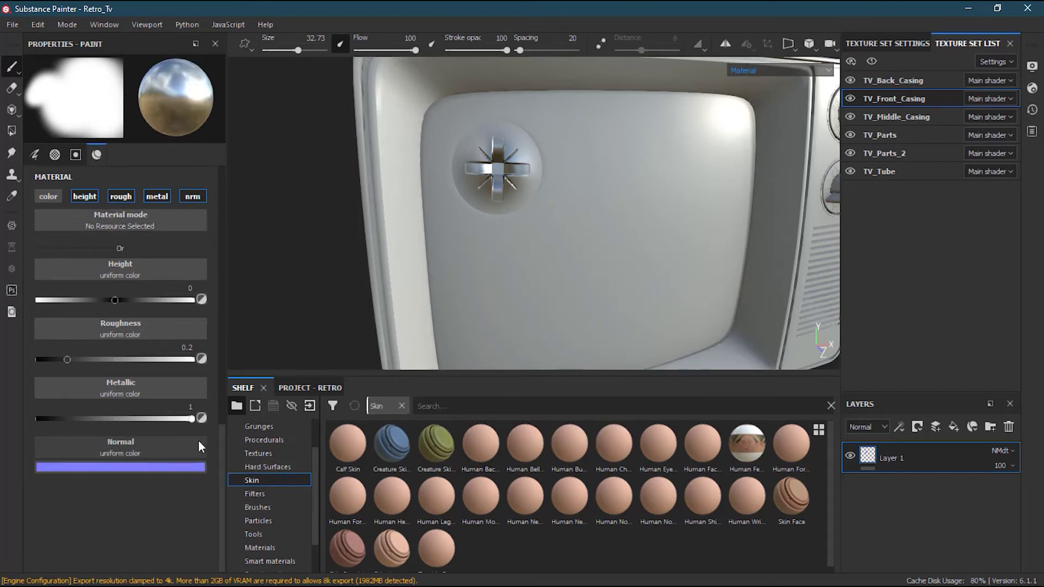
left_click(46, 196)
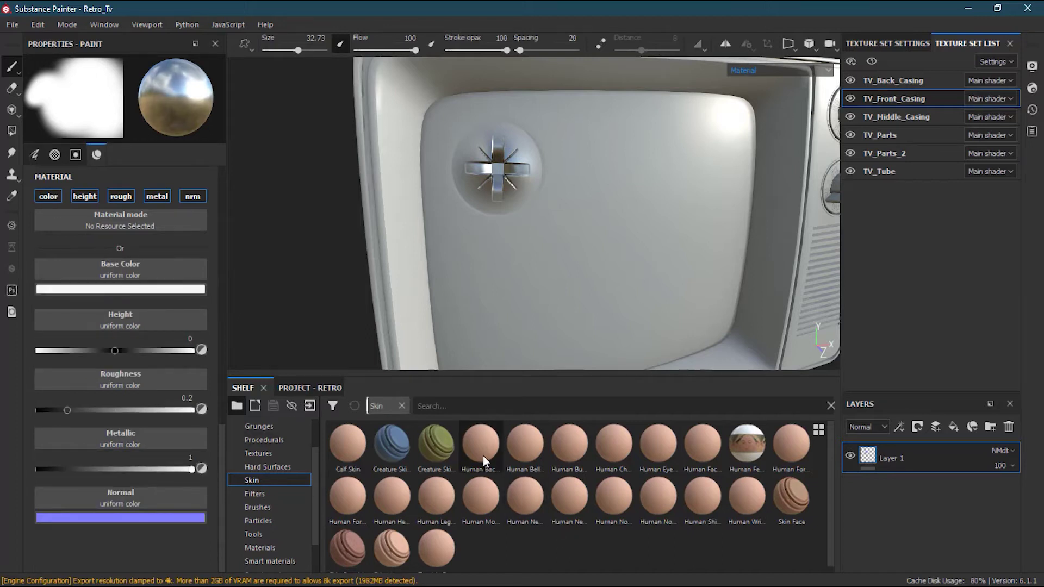
mouse_move(483, 445)
left_mouse_down()
mouse_move(113, 155)
mouse_move(103, 217)
left_mouse_up()
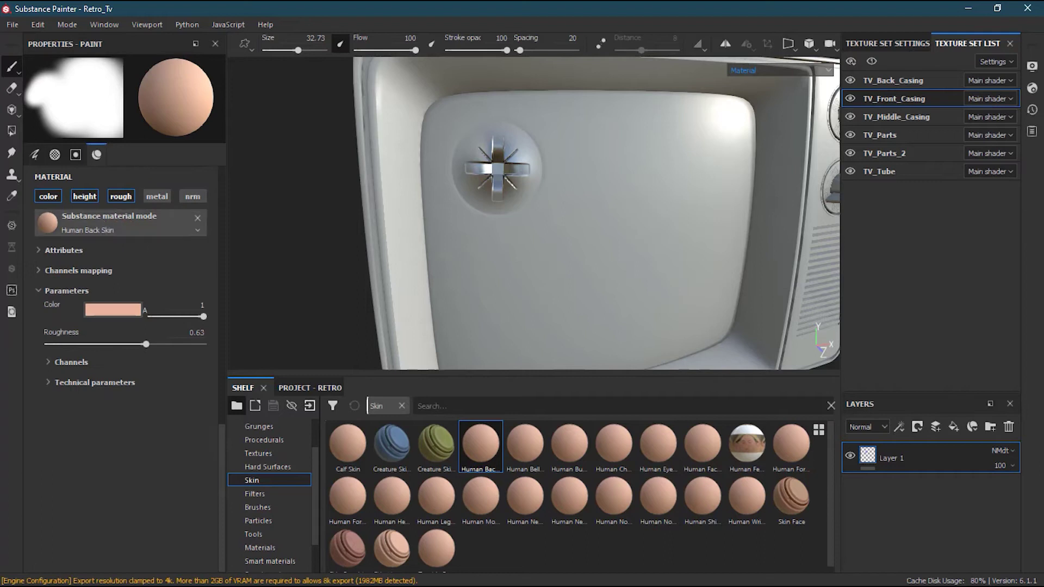
Test-paint Human Back Skin across the TV screen, and undo all test painting including the remaining screw stamp
mouse_move(592, 163)
left_mouse_down()
mouse_move(486, 154)
mouse_move(561, 263)
mouse_move(552, 179)
mouse_move(678, 266)
mouse_move(496, 150)
mouse_move(466, 291)
mouse_move(634, 145)
mouse_move(695, 318)
mouse_move(517, 272)
mouse_move(450, 280)
mouse_move(613, 244)
left_mouse_up()
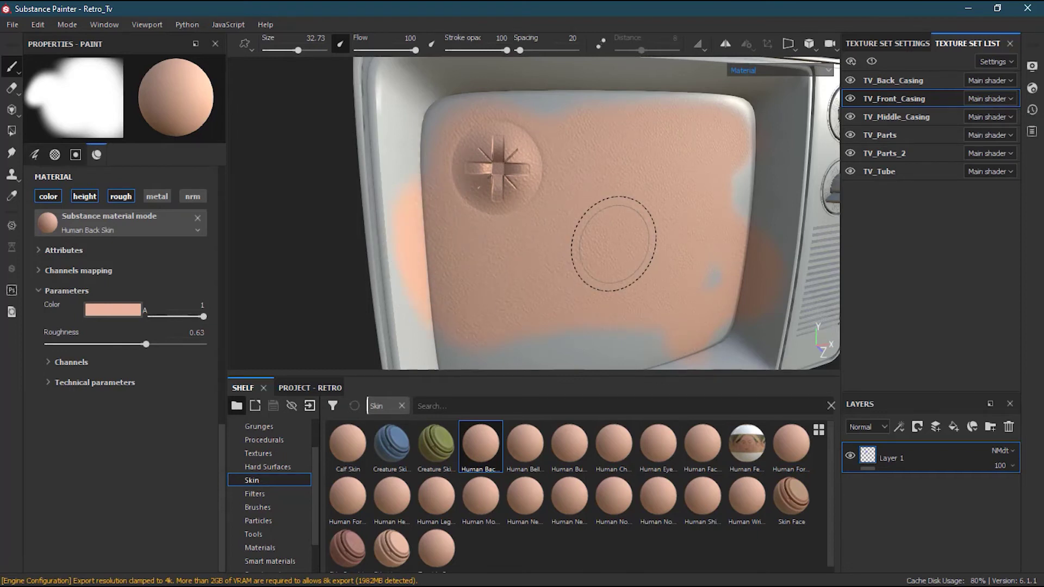
key("ctrl+z")
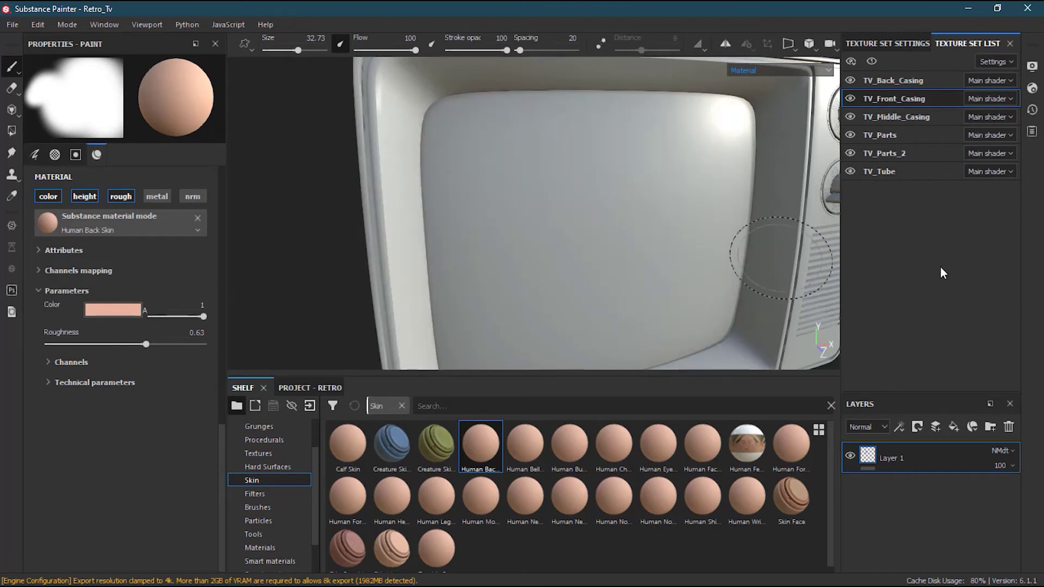
Show the shelf's Filters and examine previews such as Histogram Scan, MatFx Peeling Paint, MatFx HBAO, Warp and MatFx Detail Edge Wear
left_click(280, 494)
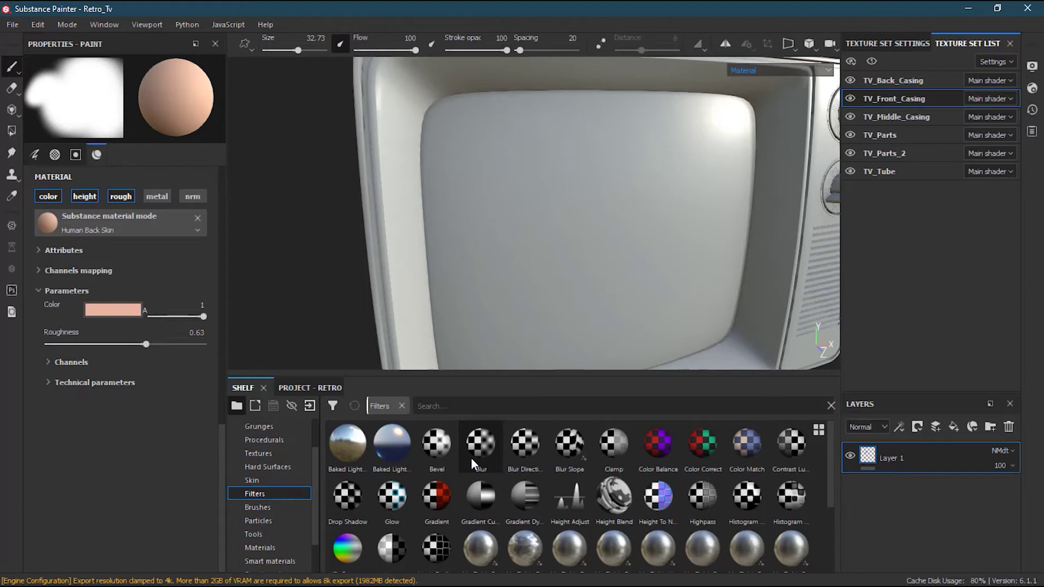
mouse_move(471, 458)
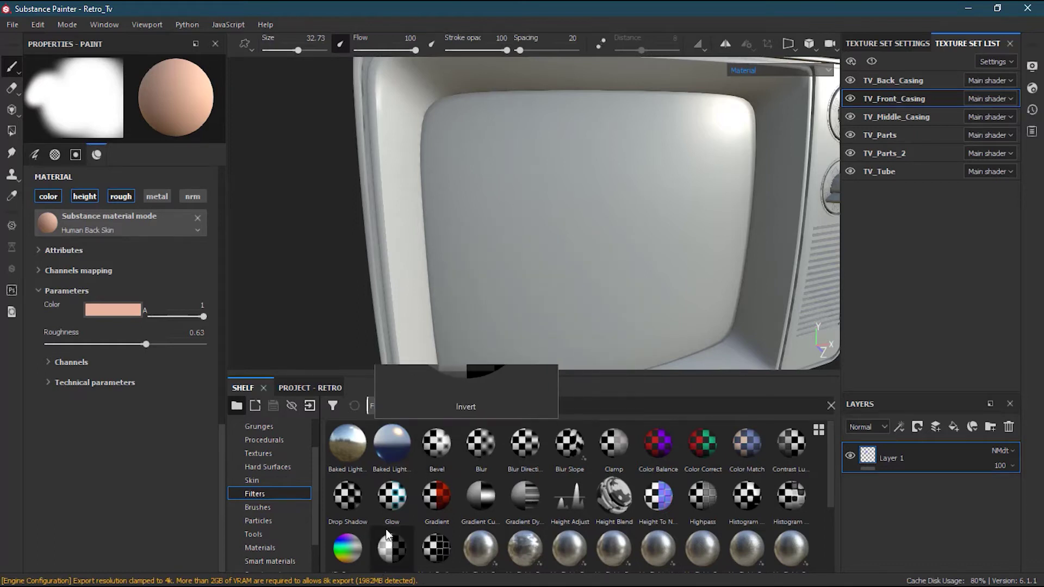
mouse_move(755, 502)
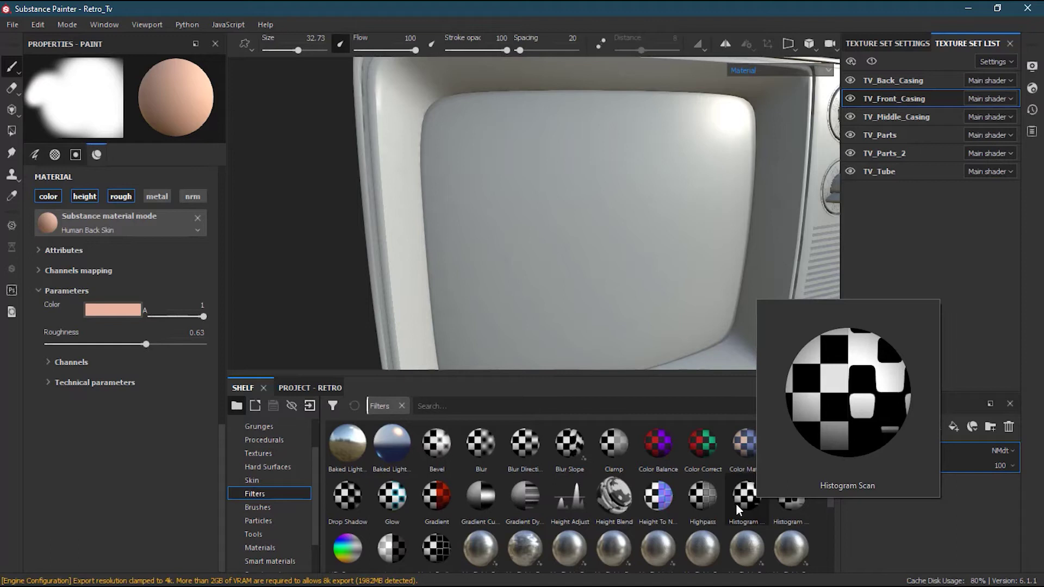
scroll(707, 501, "down", 3)
scroll(762, 498, "up", 3)
scroll(707, 494, "down", 3)
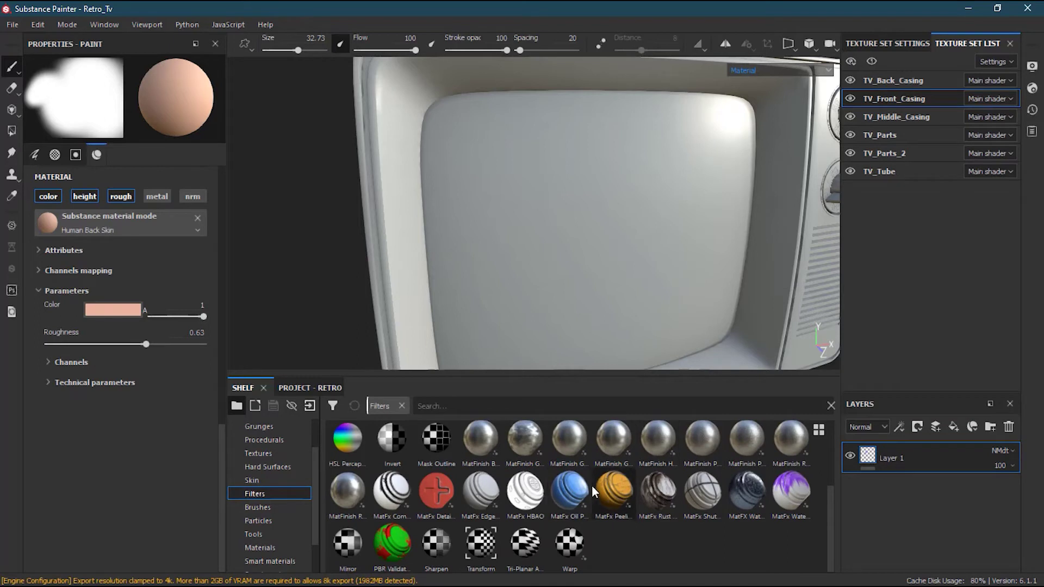
mouse_move(591, 485)
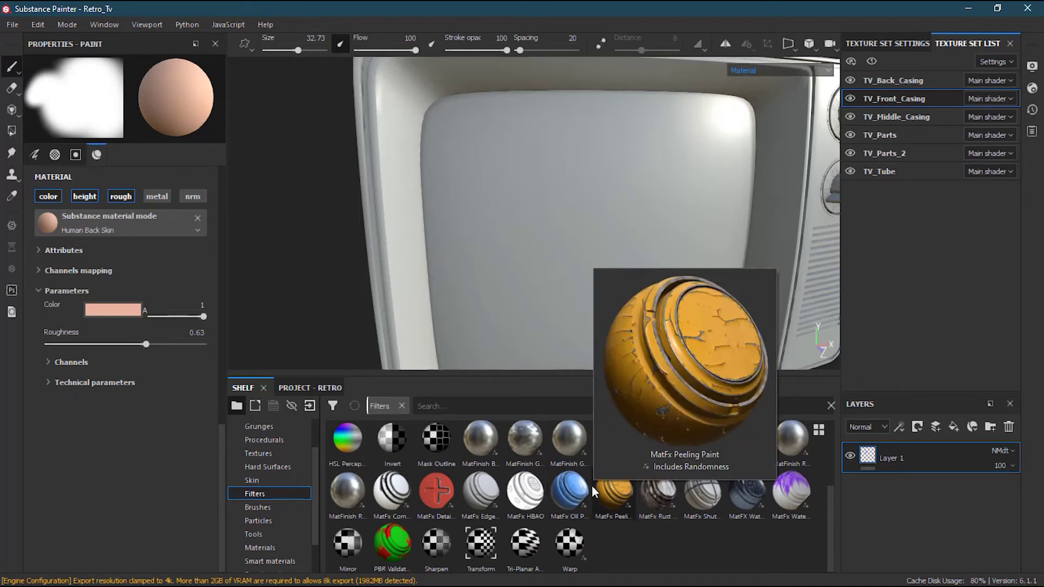
mouse_move(531, 498)
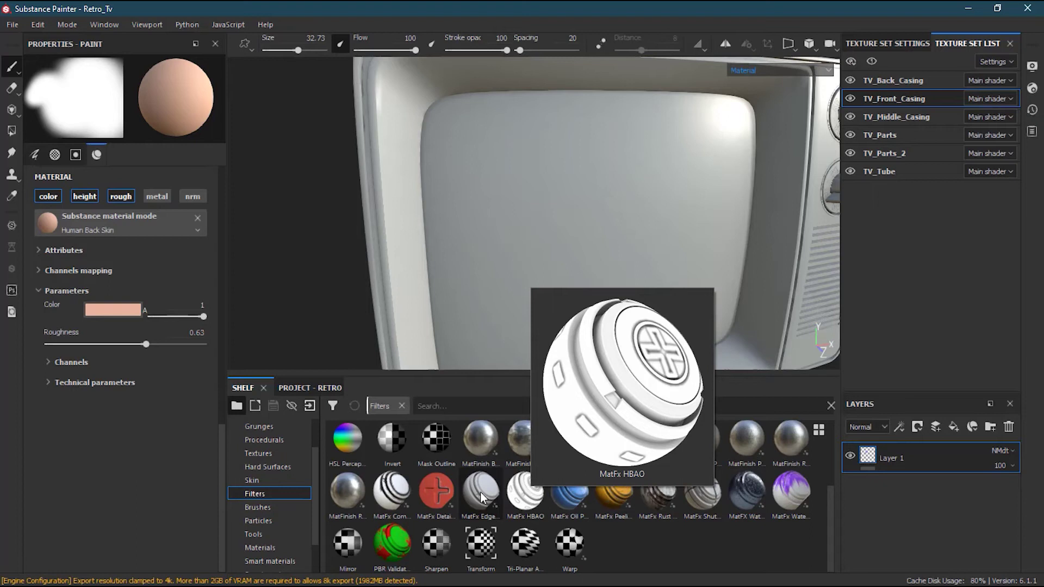
mouse_move(482, 497)
mouse_move(589, 546)
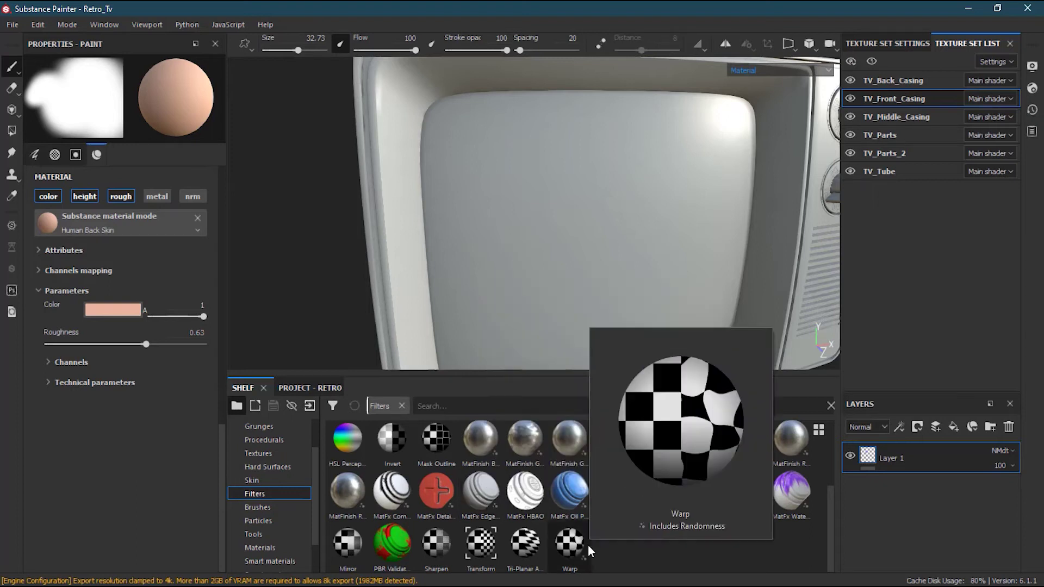
mouse_move(431, 482)
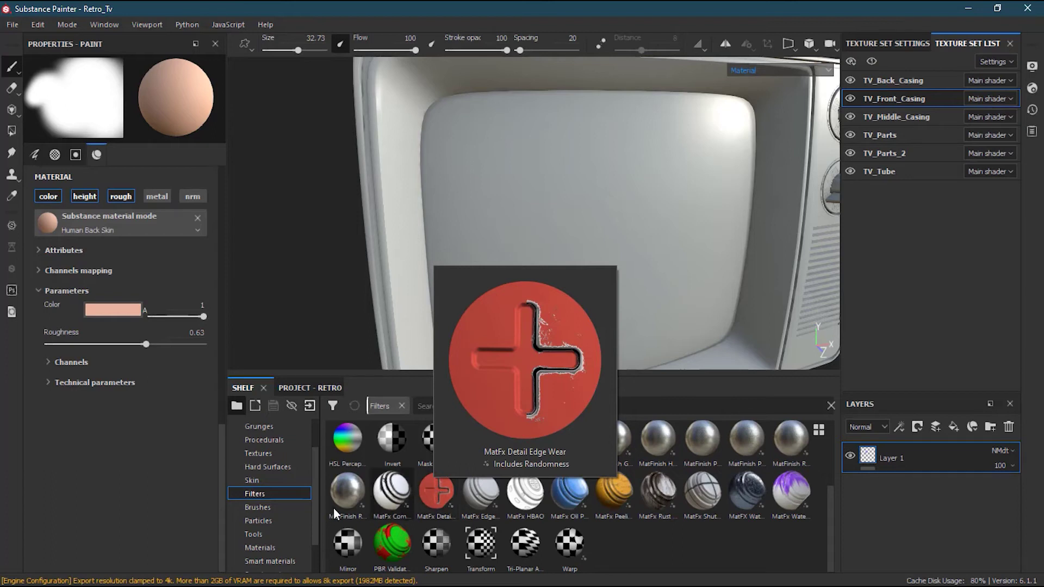
mouse_move(357, 504)
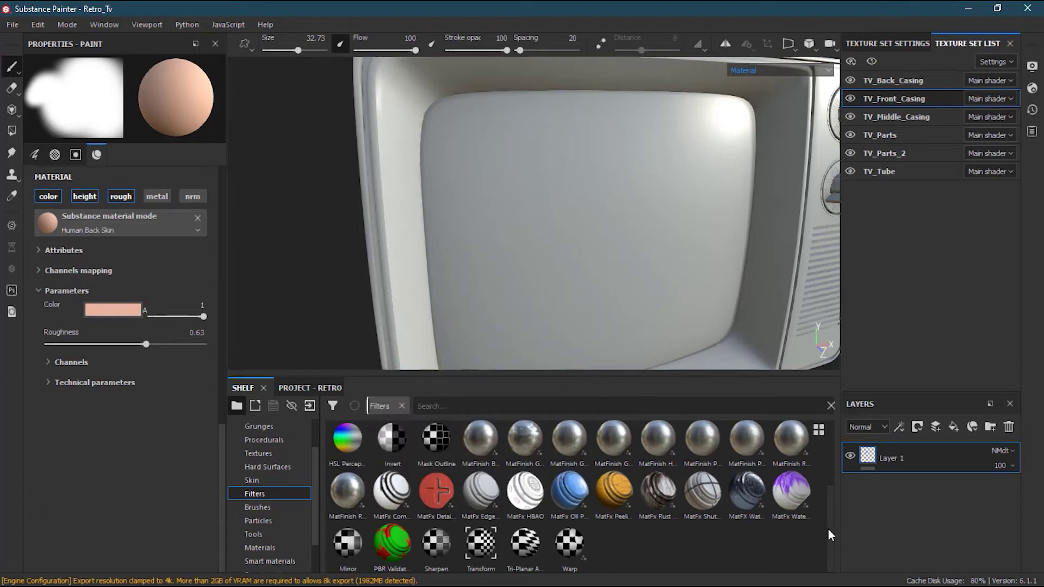
Select the Dirt 3 brush from the shelf's Brushes and remove Human Back Skin from the paint material
left_click(271, 505)
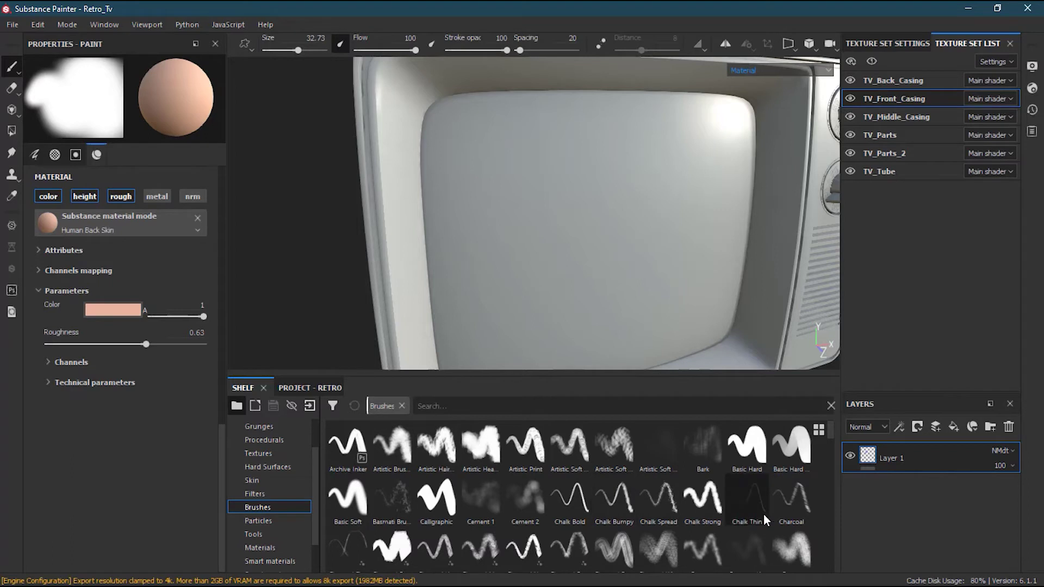
mouse_move(829, 432)
left_mouse_down()
mouse_move(830, 468)
mouse_move(830, 456)
left_mouse_up()
left_click(623, 458)
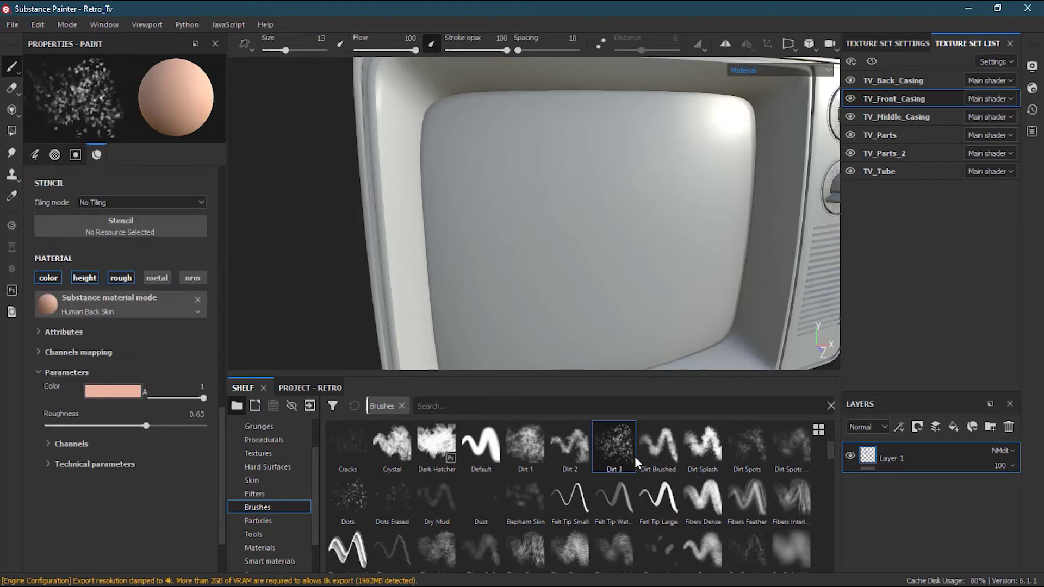
left_click(198, 299)
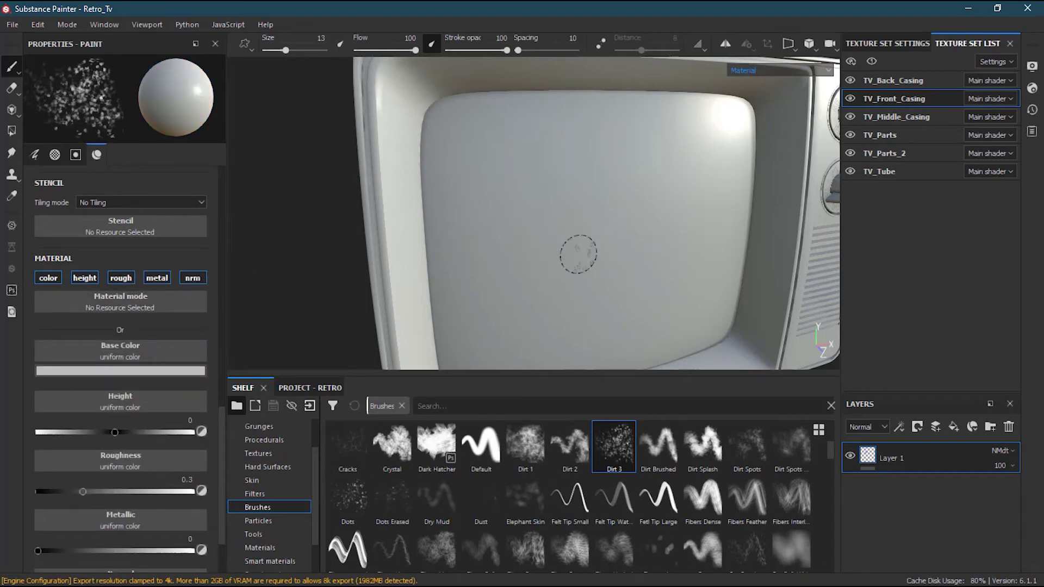
Set the paint material's base color to a dark gray
left_click(171, 371)
left_click(244, 475)
left_click_drag(246, 478, 174, 488)
Test-paint dark specks over the middle of the TV screen with the Dirt 3 brush, and undo them
left_click(541, 186)
mouse_move(522, 178)
left_mouse_down()
mouse_move(649, 191)
mouse_move(576, 197)
mouse_move(617, 157)
mouse_move(554, 265)
mouse_move(577, 295)
mouse_move(560, 252)
mouse_move(667, 216)
left_mouse_up()
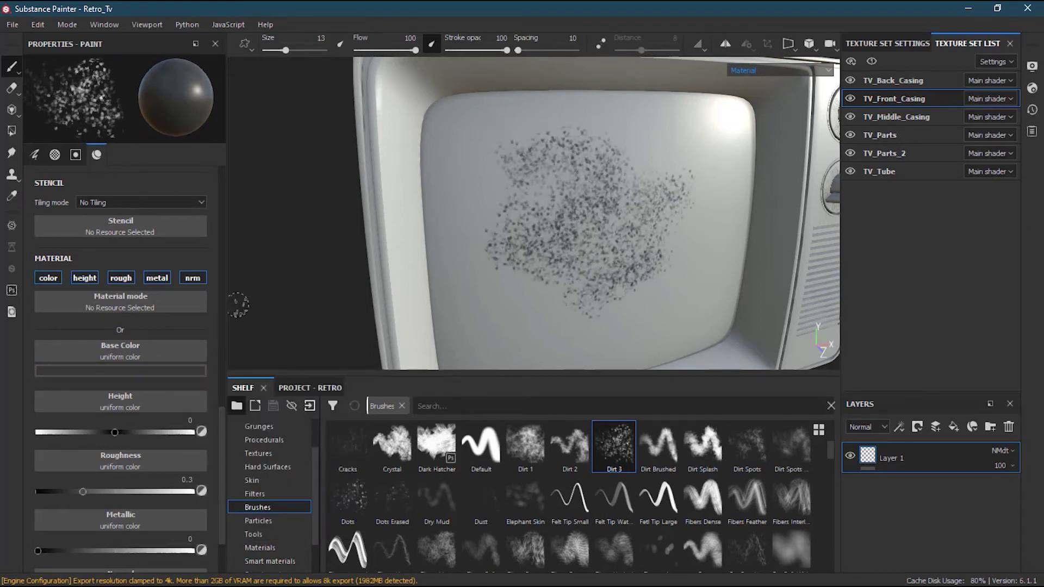
scroll(223, 430, "down", 3)
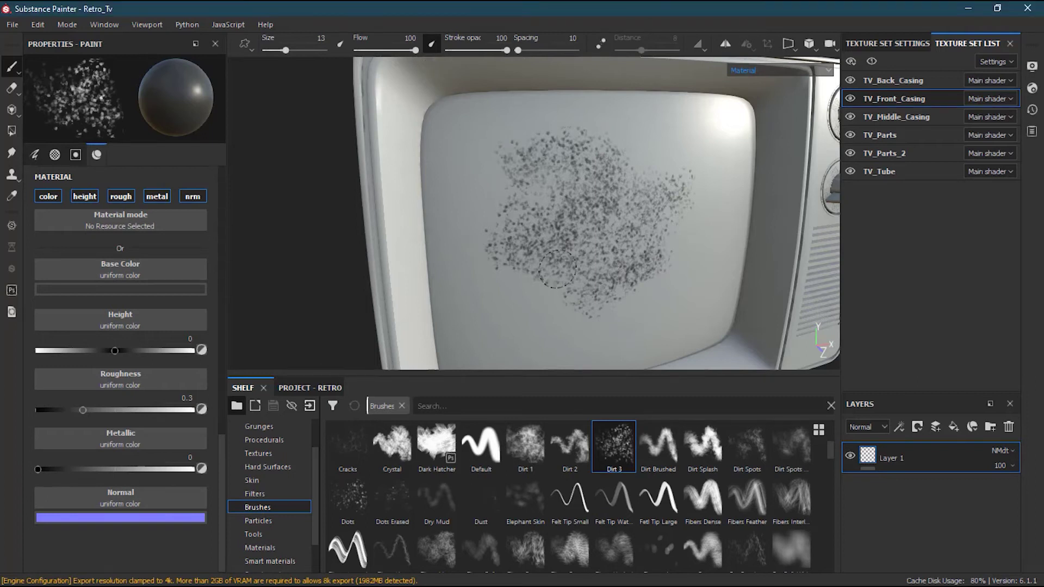
key("ctrl+z")
Select the Broken Glass particle brush from the shelf and paint winding test strokes across the TV screen
left_click(285, 521)
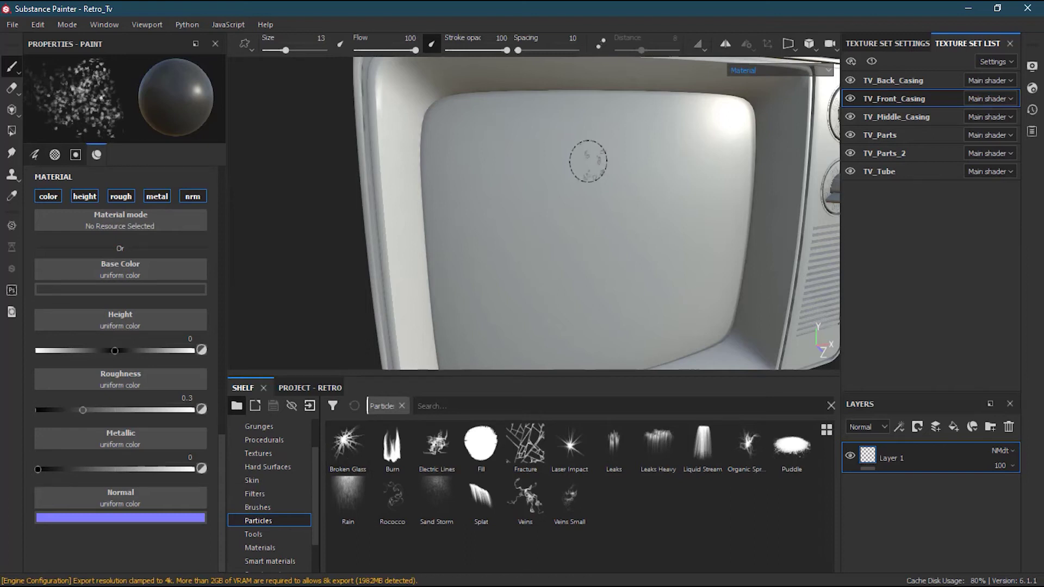
left_click(356, 428)
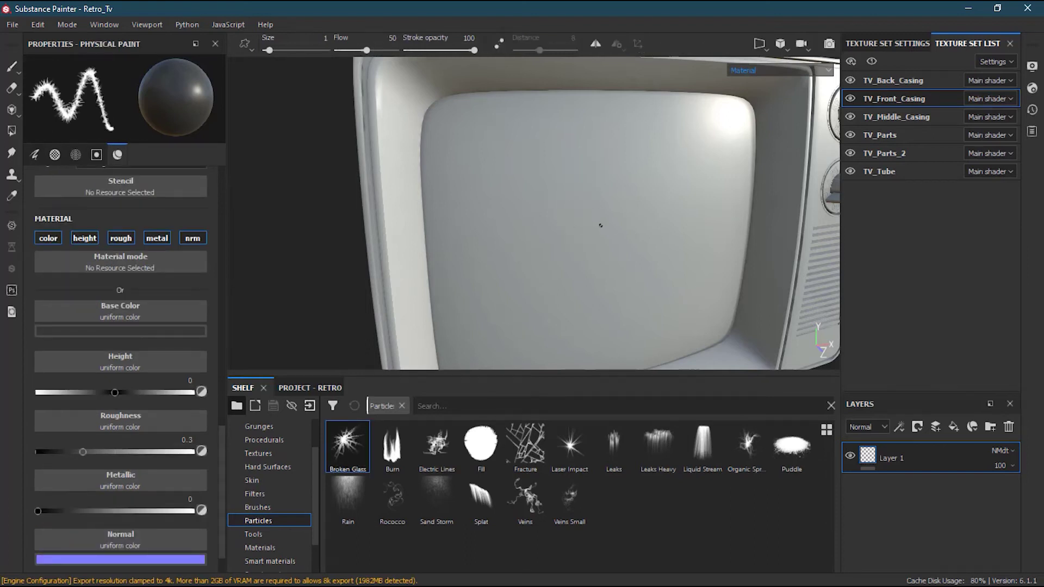
mouse_move(618, 175)
left_mouse_down()
mouse_move(489, 266)
mouse_move(491, 279)
mouse_move(715, 308)
left_mouse_up()
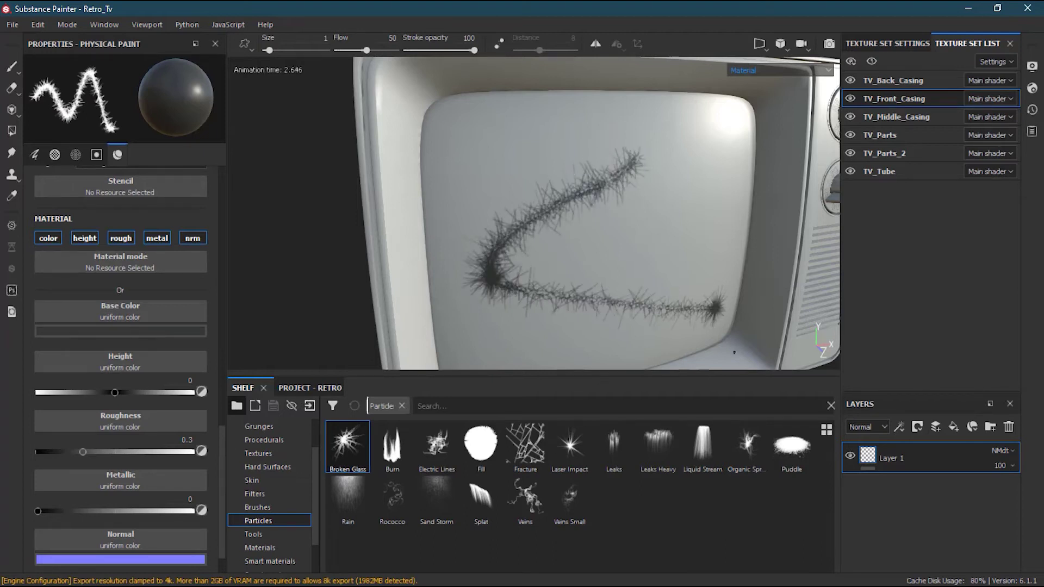
mouse_move(706, 116)
left_mouse_down()
mouse_move(694, 186)
mouse_move(641, 236)
mouse_move(467, 224)
mouse_move(506, 327)
mouse_move(656, 330)
left_mouse_up()
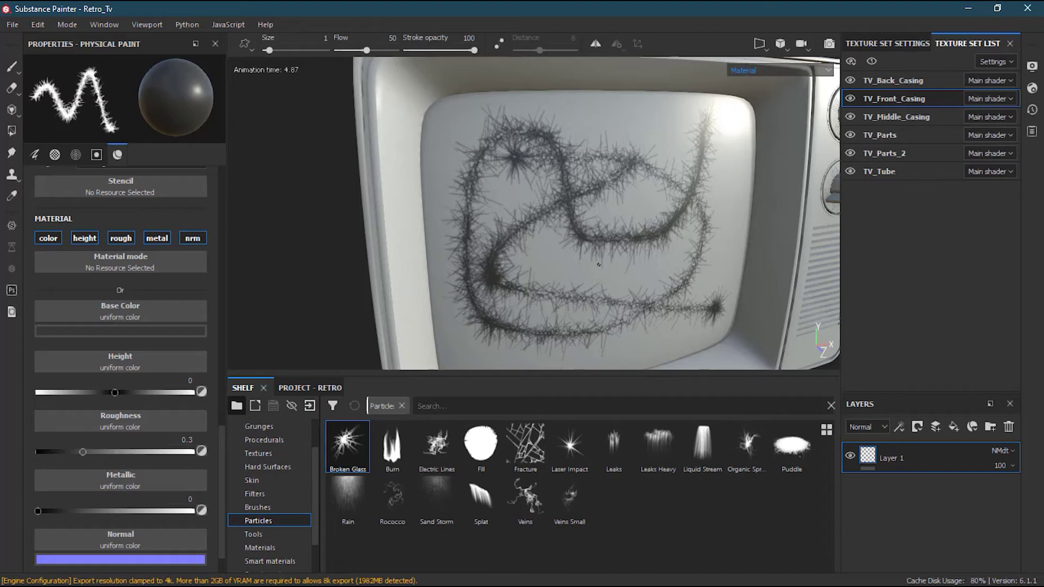
Paint further Broken Glass test strokes across the TV screen, and undo all the strokes
mouse_move(722, 157)
left_mouse_down()
mouse_move(674, 287)
mouse_move(608, 124)
mouse_move(517, 272)
mouse_move(551, 230)
mouse_move(524, 284)
mouse_move(585, 246)
mouse_move(585, 281)
mouse_move(628, 267)
left_mouse_up()
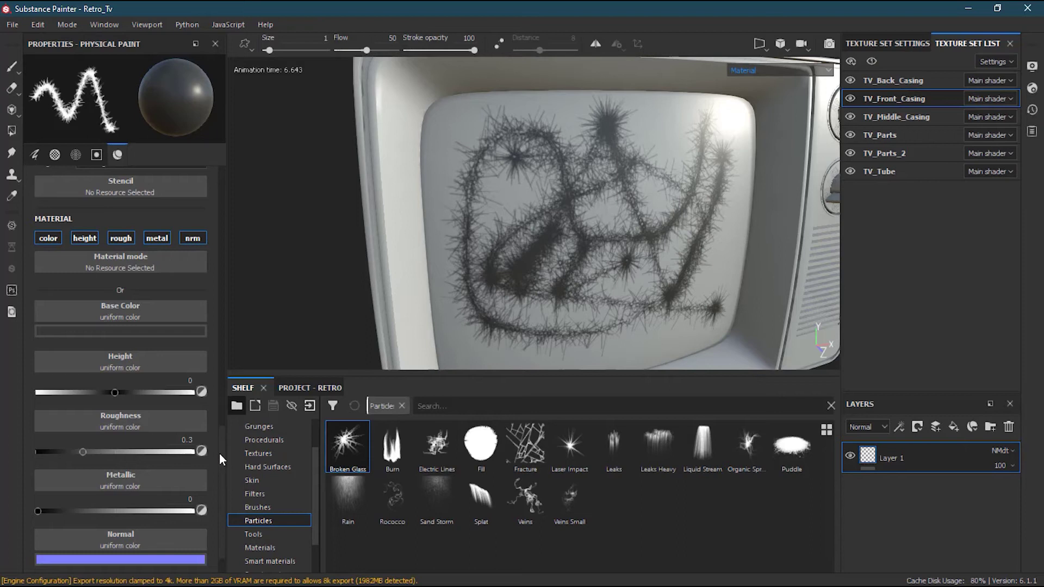
scroll(223, 468, "up", 10)
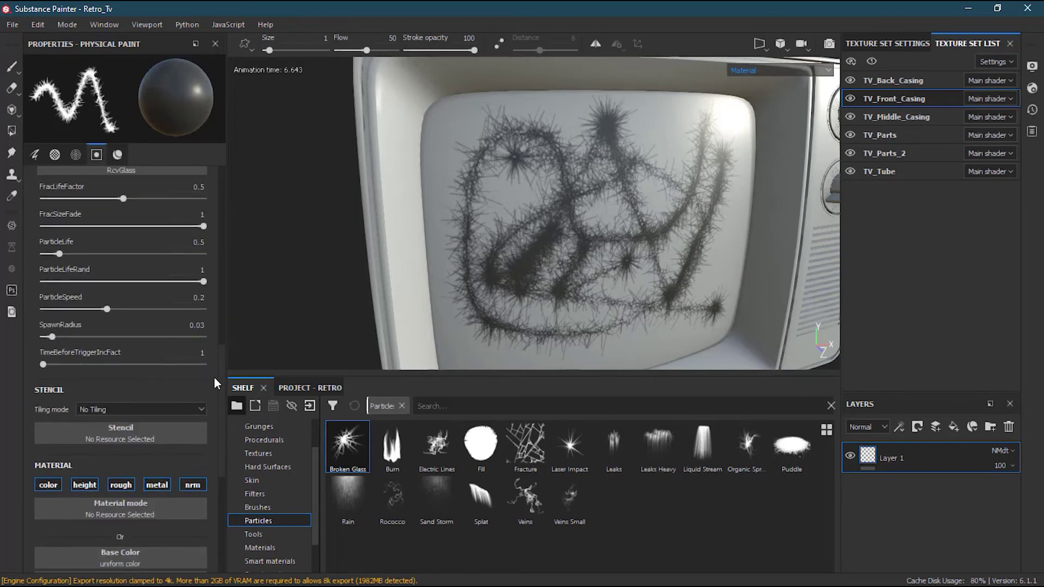
scroll(214, 339, "up", 2)
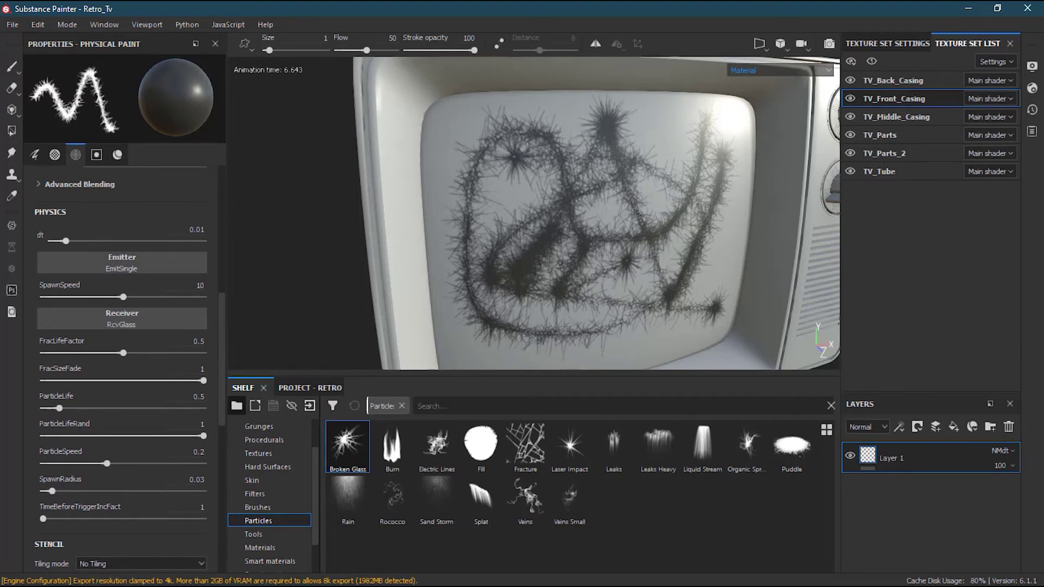
key("ctrl+z")
key("ctrl+z")
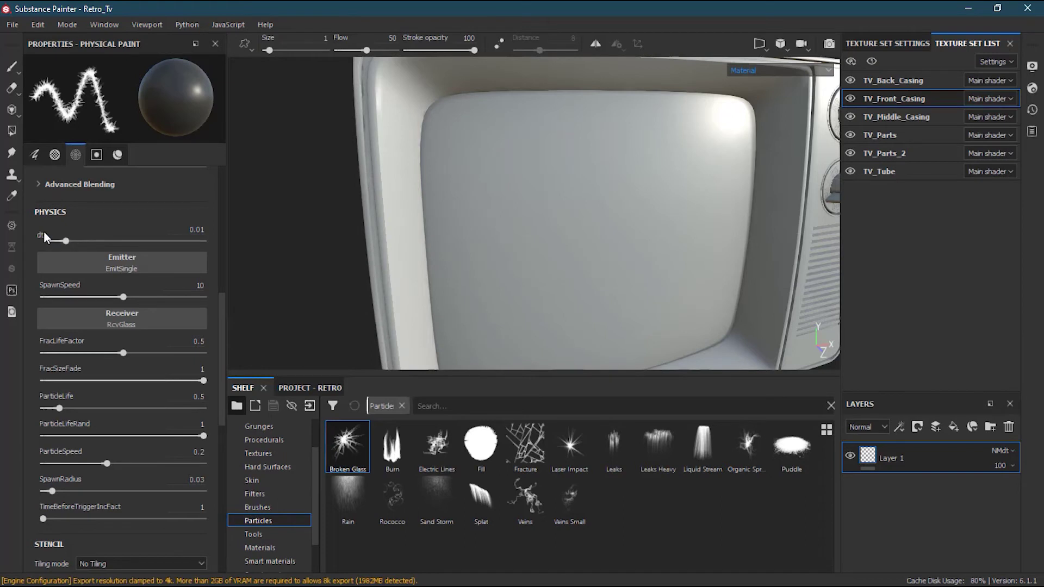
Try the particle physics dt at 0.046, 0, 0.09 and 0.045, test-painting on the TV screen
left_click_drag(66, 238, 121, 242)
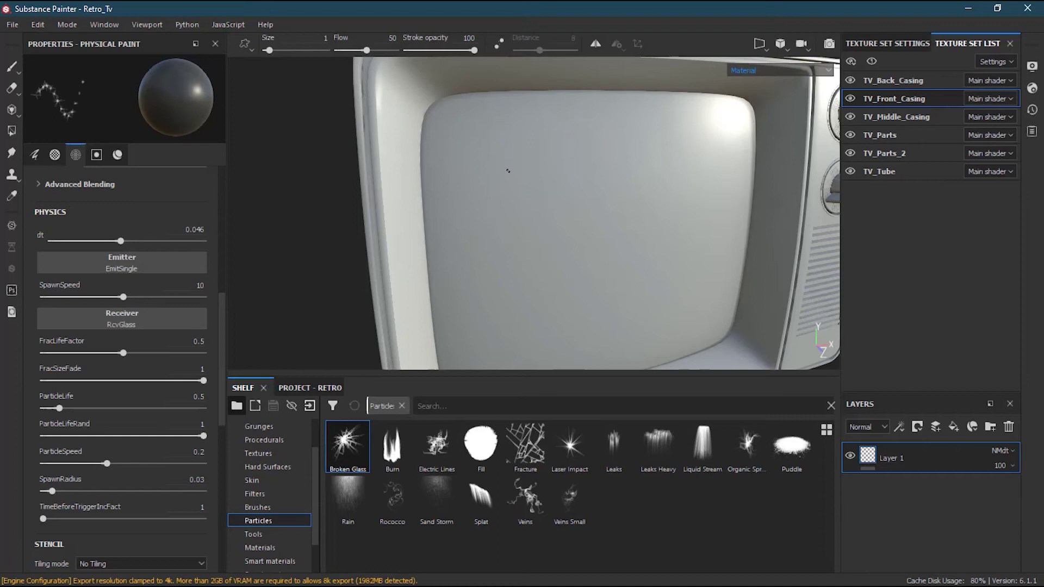
left_click(484, 157)
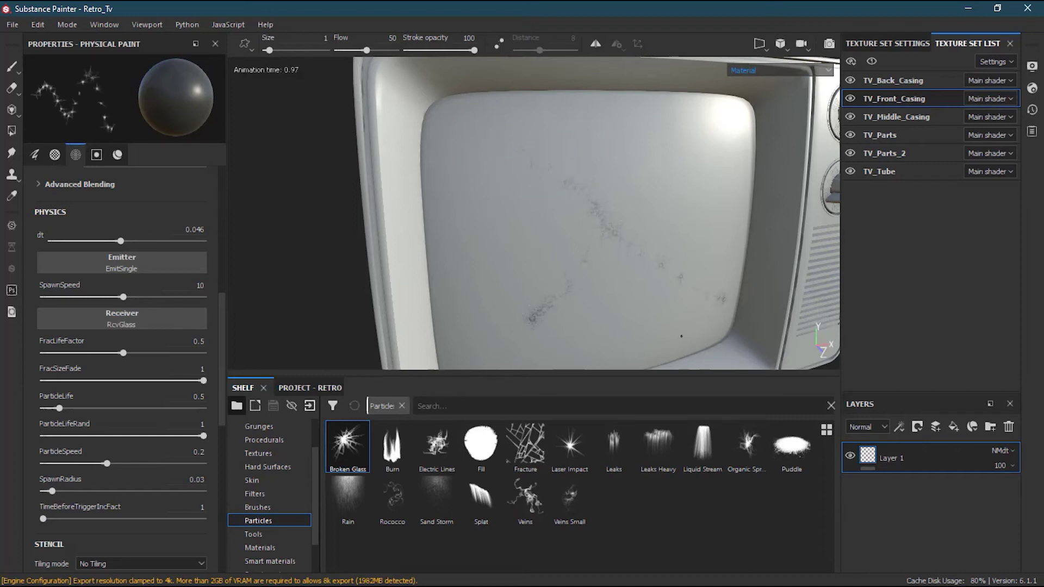
left_click_drag(120, 241, 51, 241)
left_click(504, 165)
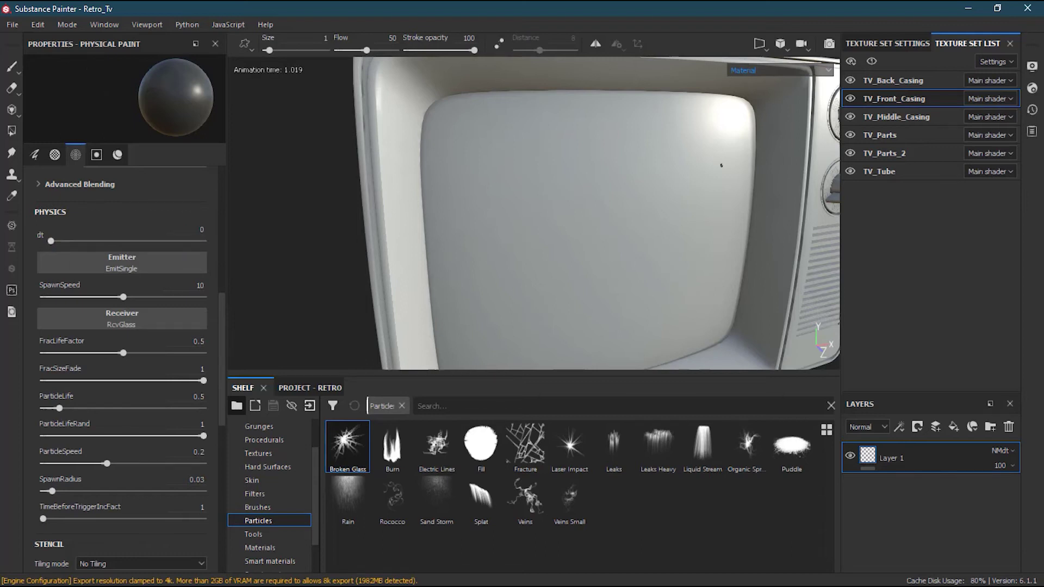
left_click(189, 241)
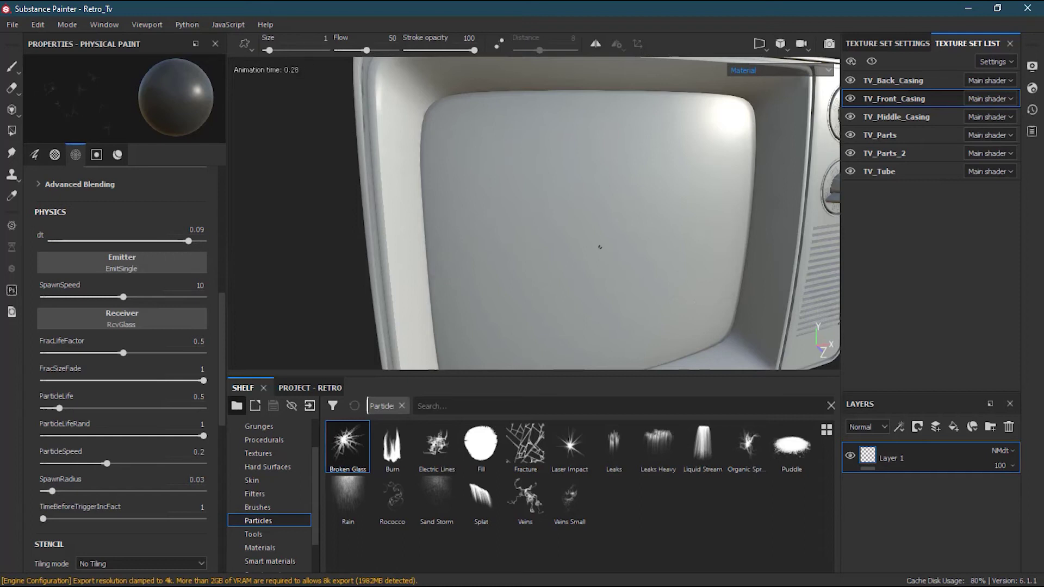
left_click(118, 241)
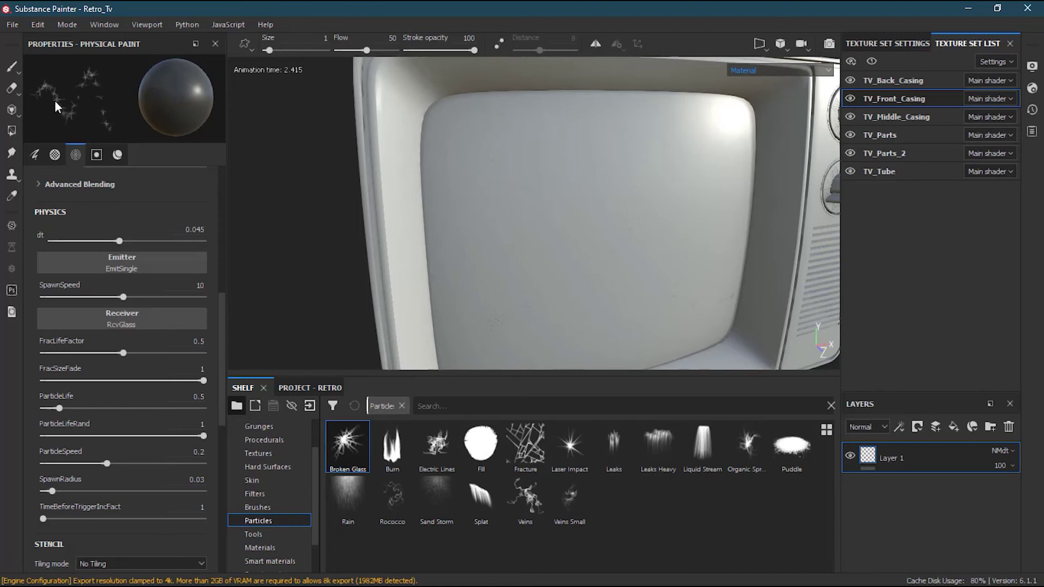
Set dt to 0.019, paint a curved test stroke across the TV screen, and undo it
left_click(79, 240)
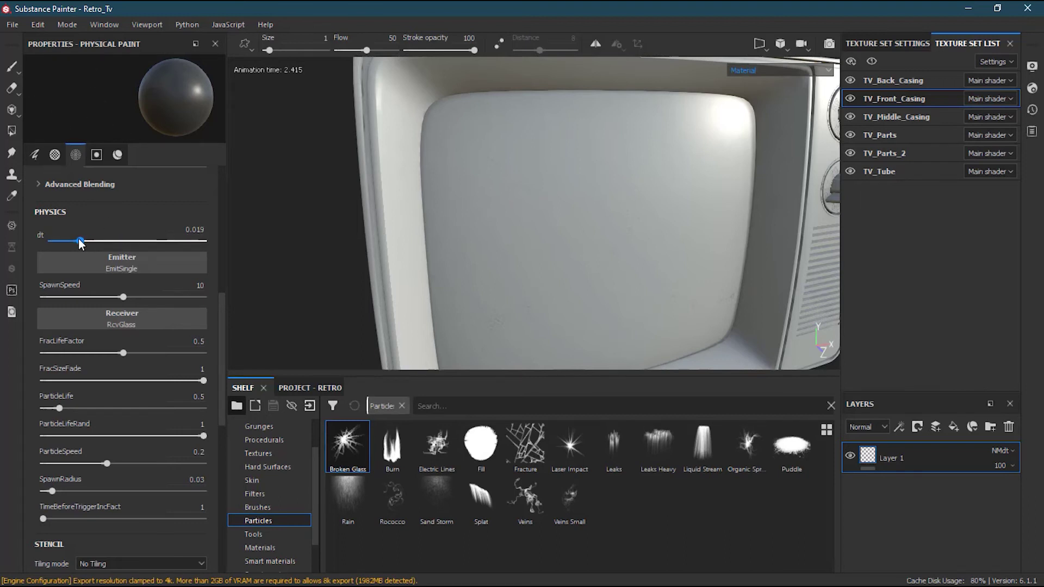
mouse_move(496, 169)
left_mouse_down()
mouse_move(550, 221)
mouse_move(686, 279)
left_mouse_up()
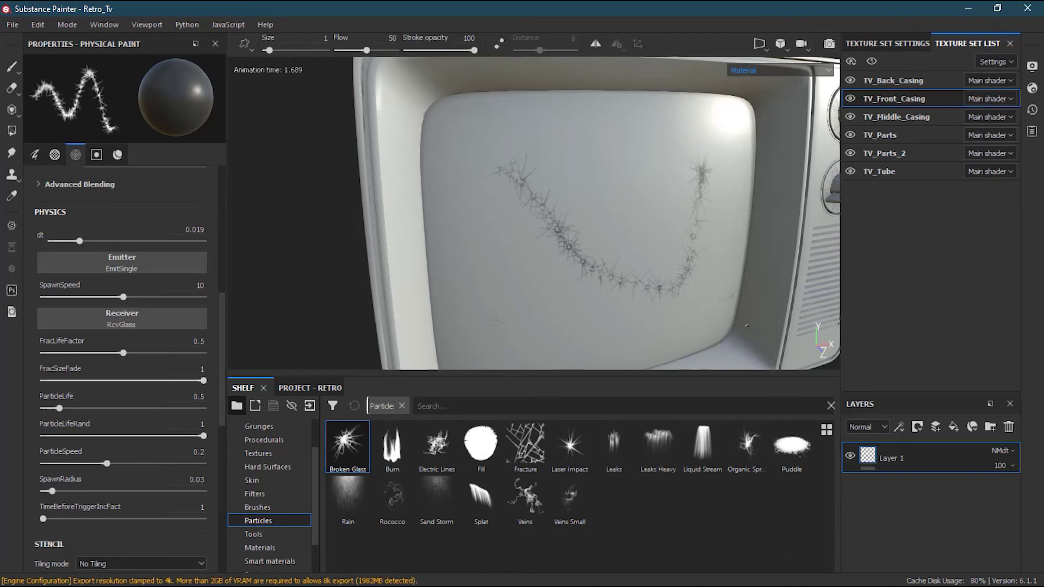
key("ctrl+z")
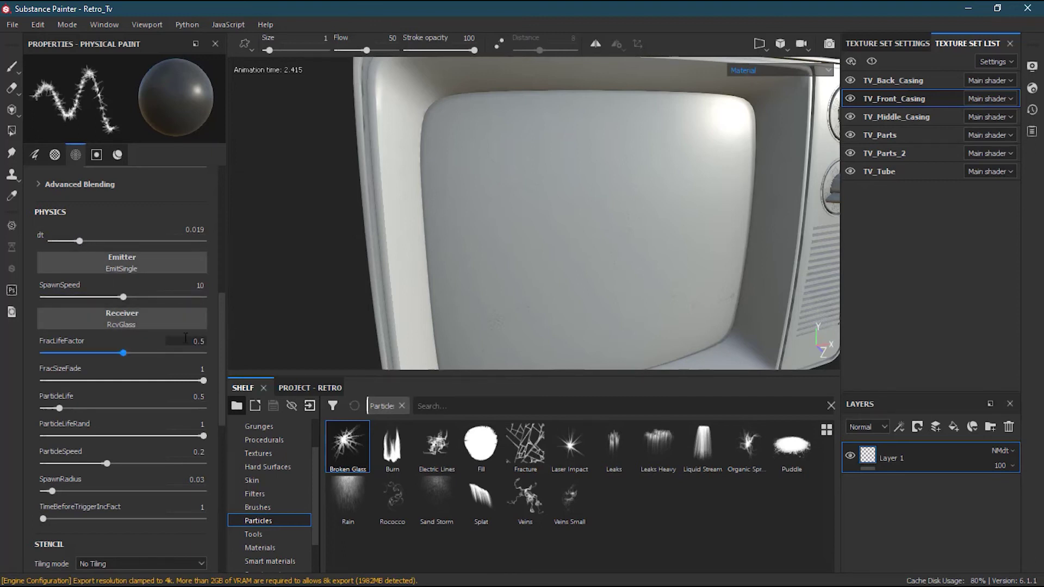
Test-paint Broken Glass strokes on the TV screen with SpawnSpeed at 19.64 and at 1.72, and undo them
left_click_drag(124, 297, 156, 297)
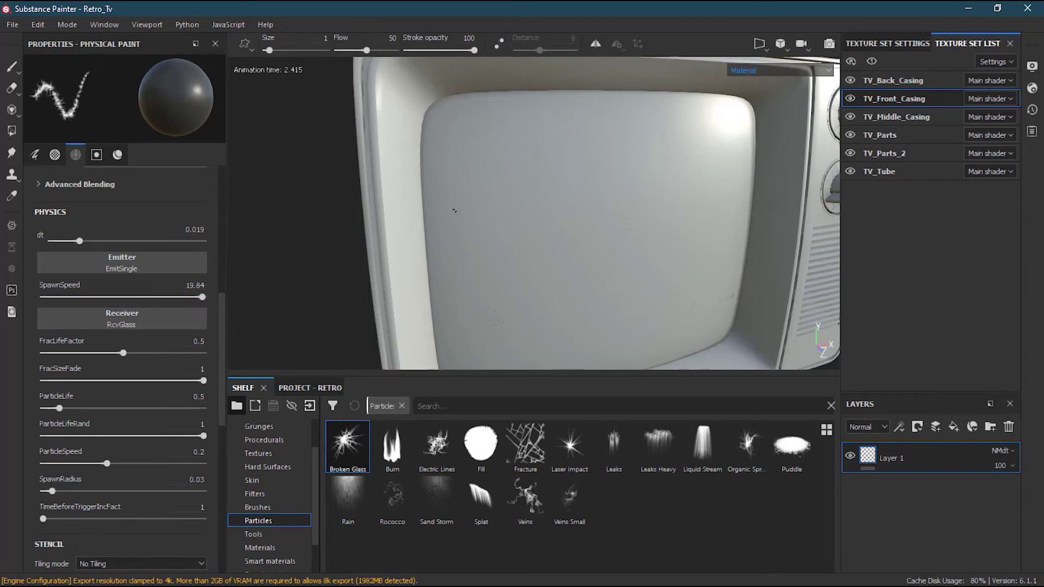
mouse_move(642, 293)
left_mouse_down()
mouse_move(679, 308)
mouse_move(706, 156)
mouse_move(644, 157)
mouse_move(501, 190)
left_mouse_up()
left_click_drag(202, 297, 56, 296)
mouse_move(514, 318)
left_mouse_down()
mouse_move(524, 329)
mouse_move(655, 154)
left_mouse_up()
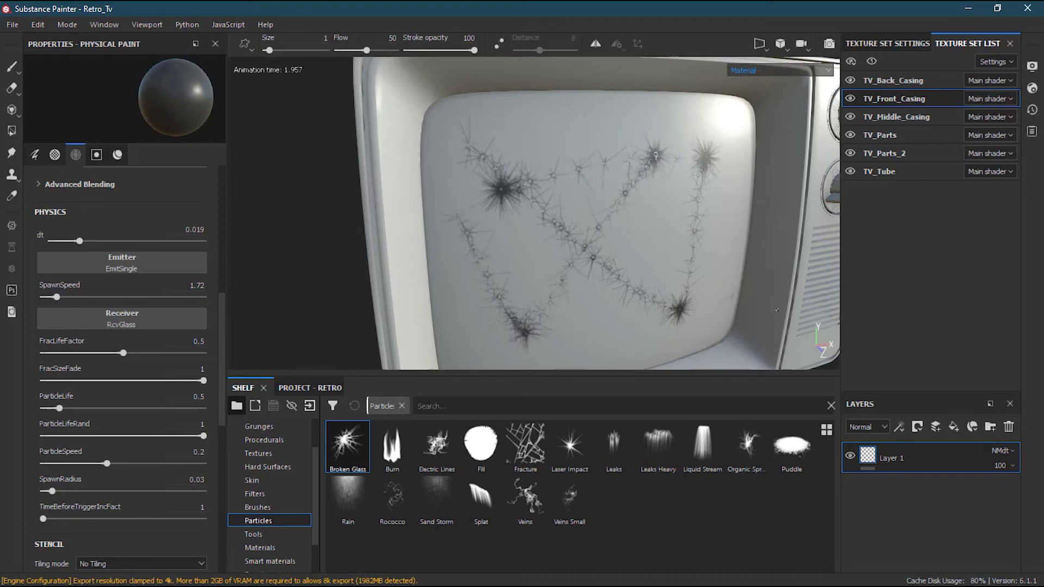
key("ctrl+z")
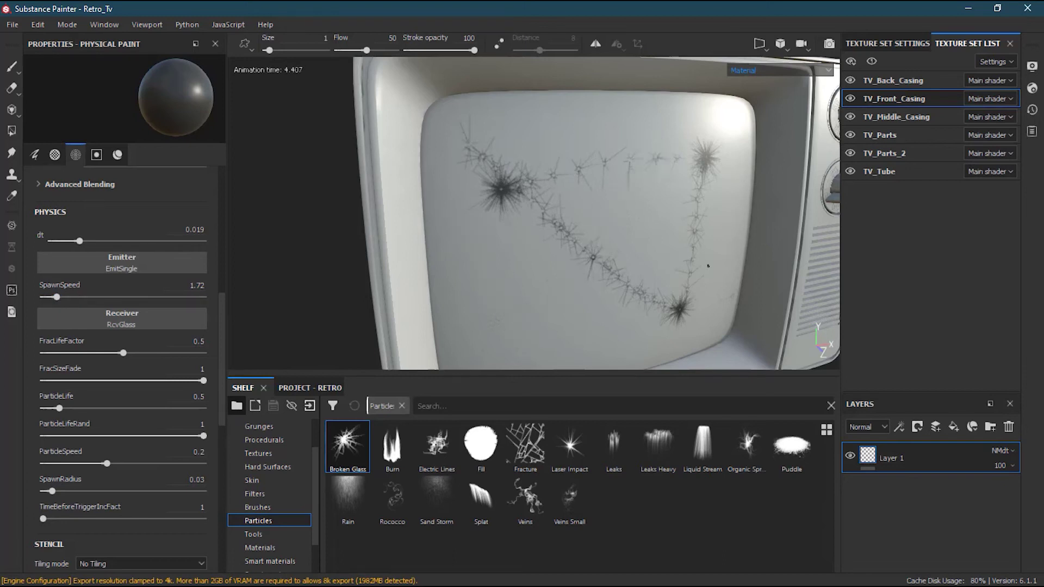
key("ctrl+z")
Set the particle physics to SpawnSpeed 9.75, FracLifeFactor 0.8, ParticleLife 4.39 and FracSizeFade 0.78
left_click_drag(93, 297, 120, 297)
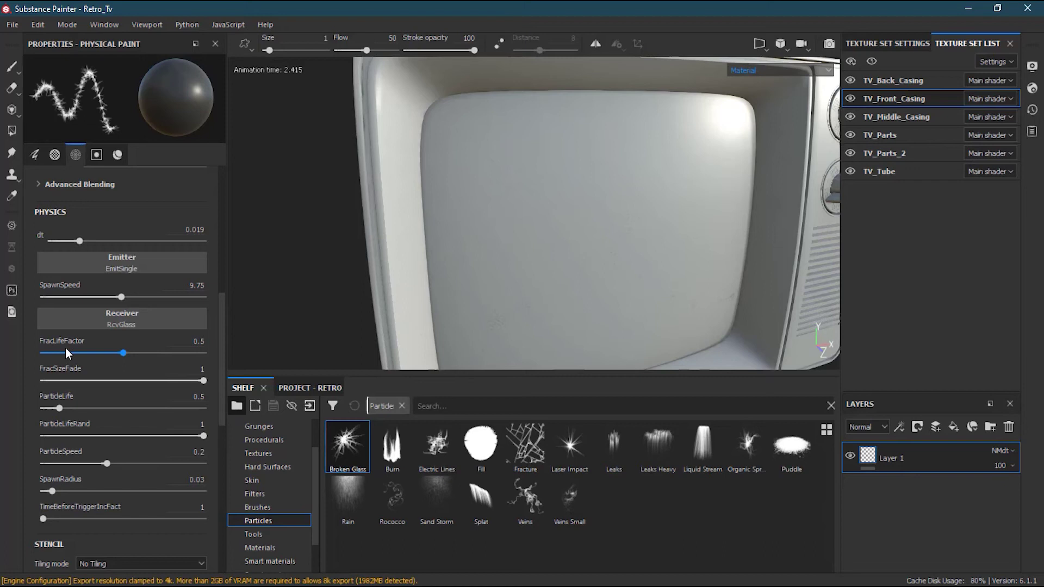
left_click_drag(128, 353, 171, 353)
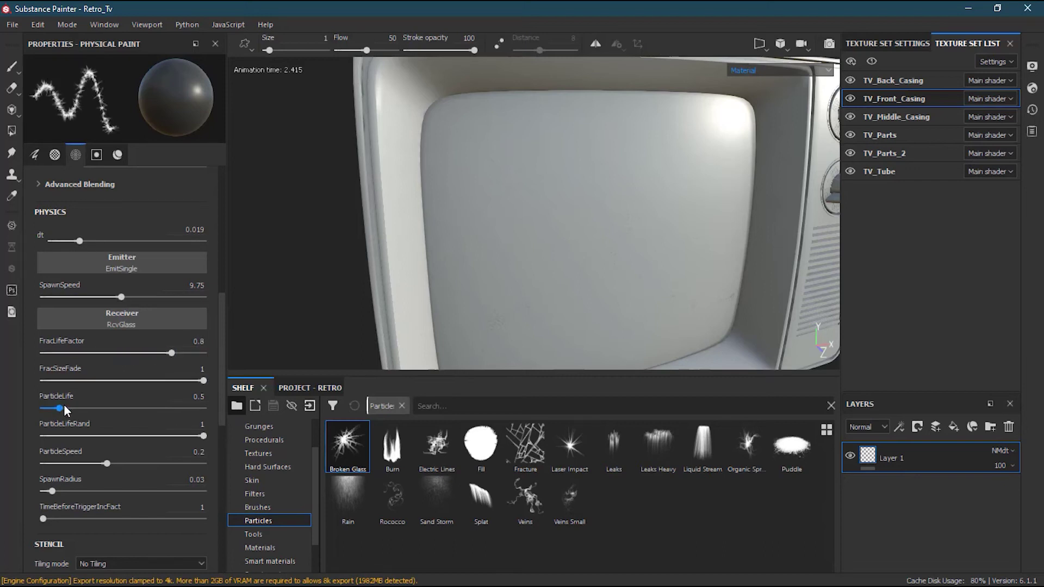
left_click_drag(58, 408, 149, 407)
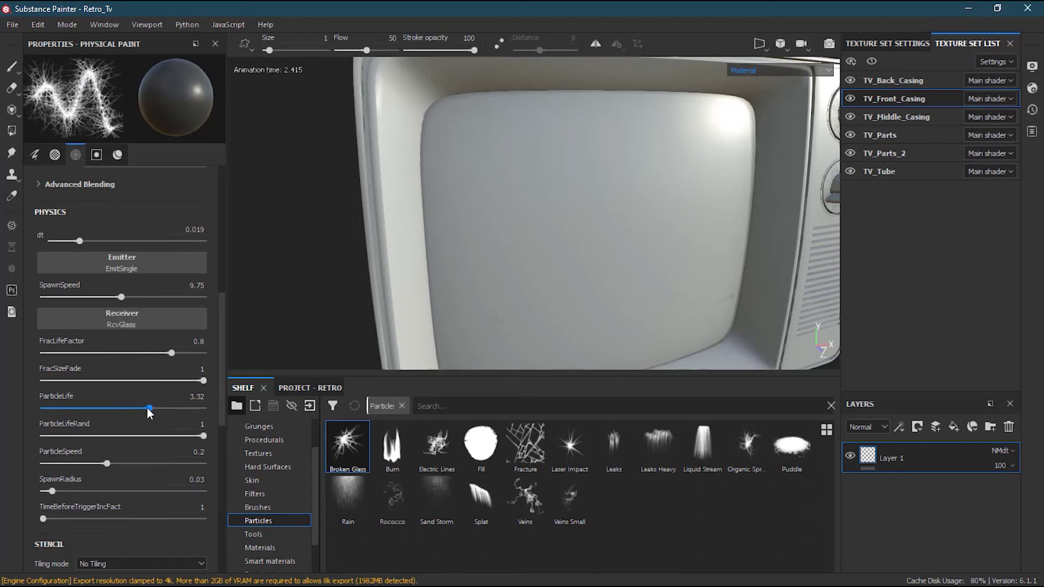
left_click_drag(147, 408, 156, 409)
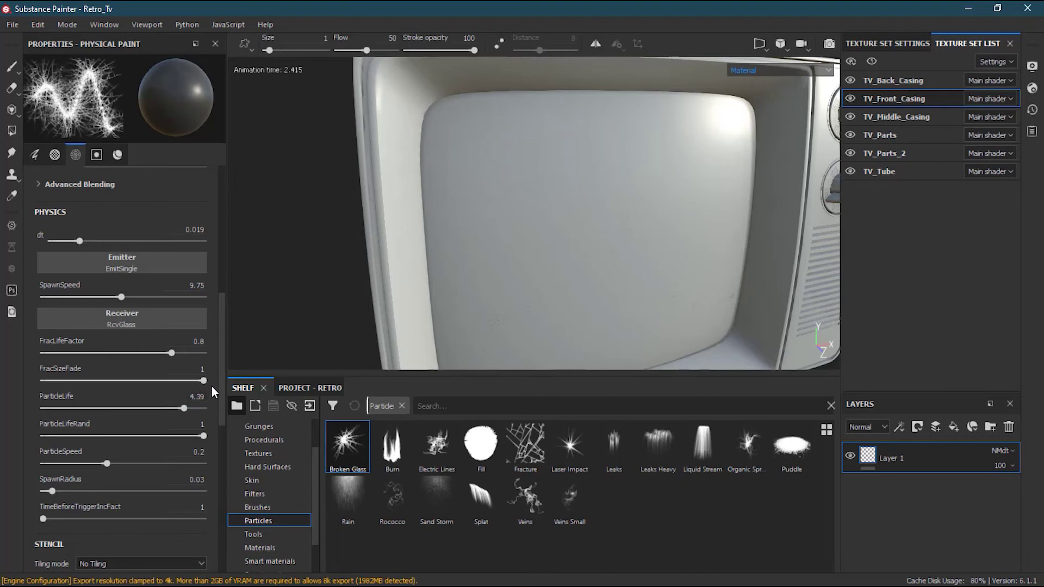
left_click_drag(203, 380, 168, 381)
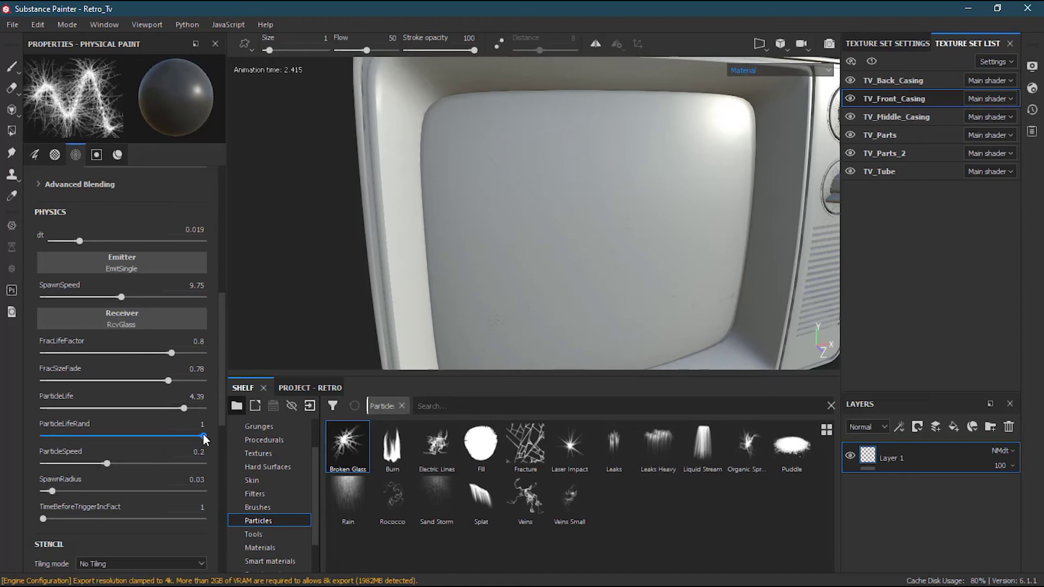
Try ParticleLifeRand at 0.37 and restore it to 1, and set ParticleSpeed to 0.48 after trying 0.04
left_click_drag(203, 434, 101, 433)
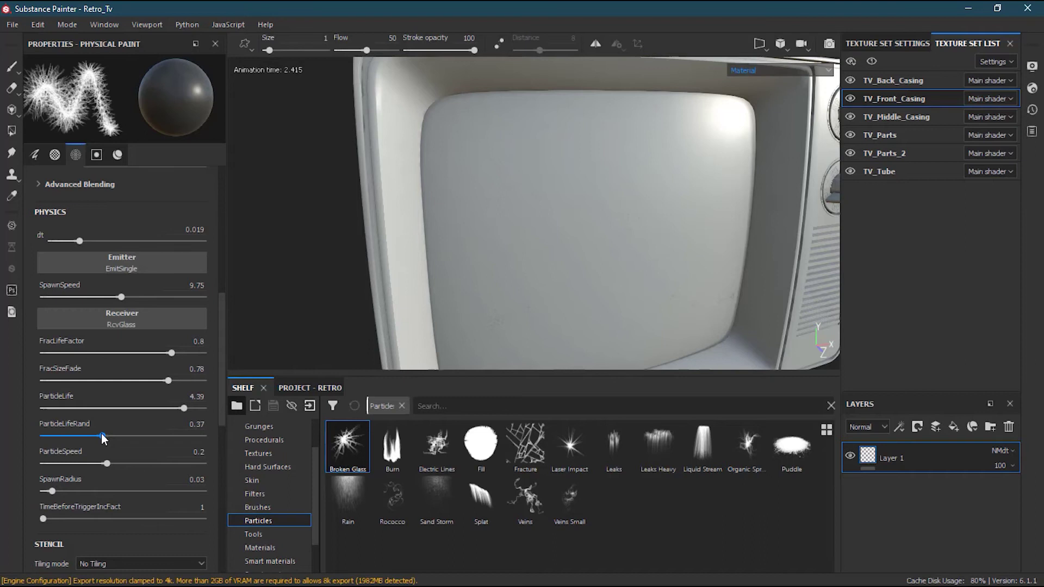
left_click_drag(101, 433, 224, 434)
left_click_drag(106, 463, 56, 466)
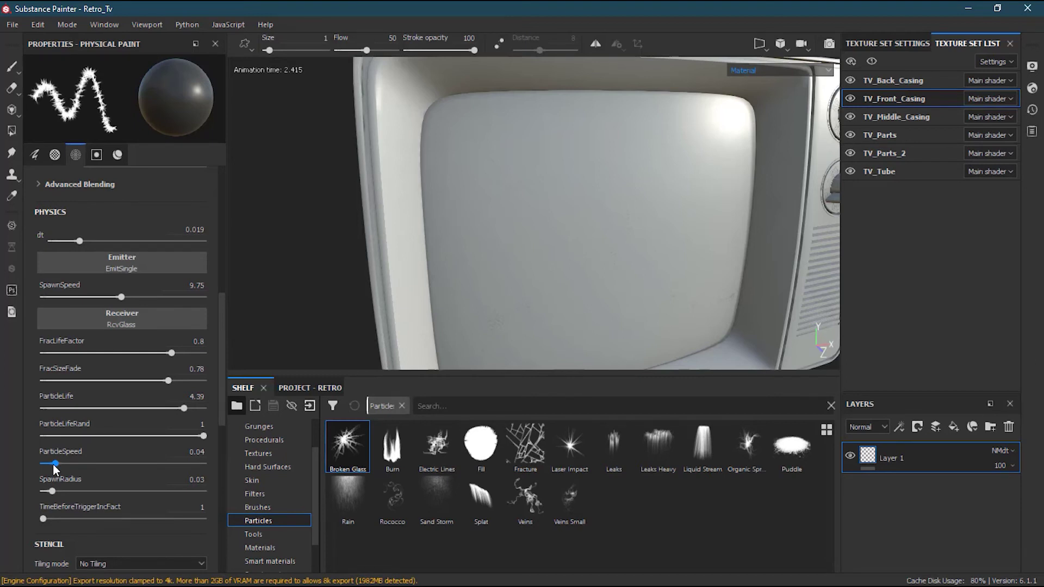
left_click_drag(53, 465, 143, 465)
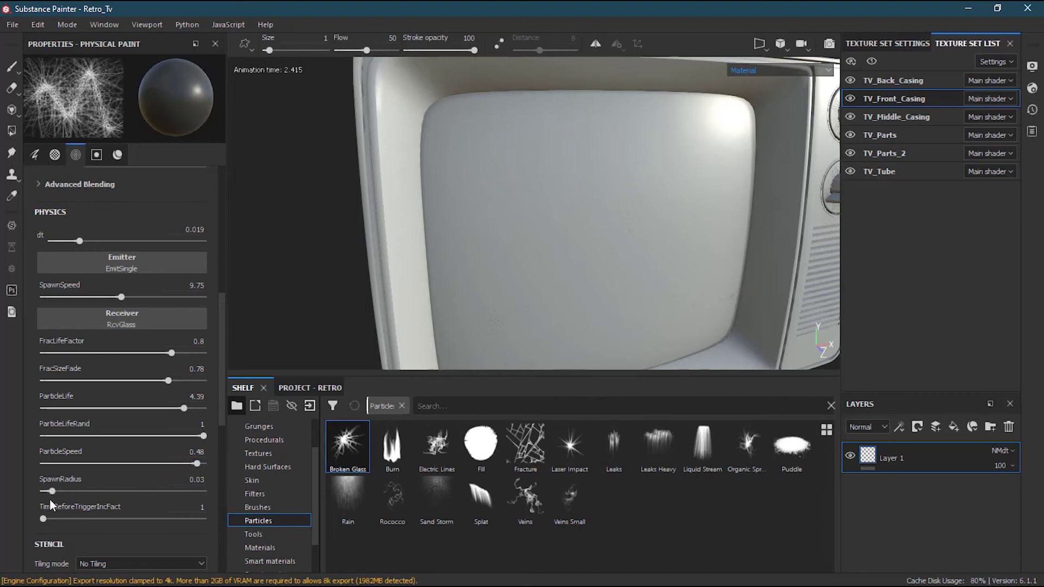
Try SpawnRadius at 0.23, 0.03 and 0.15, paint a single glass burst on the TV screen, and undo it
left_click_drag(51, 490, 116, 492)
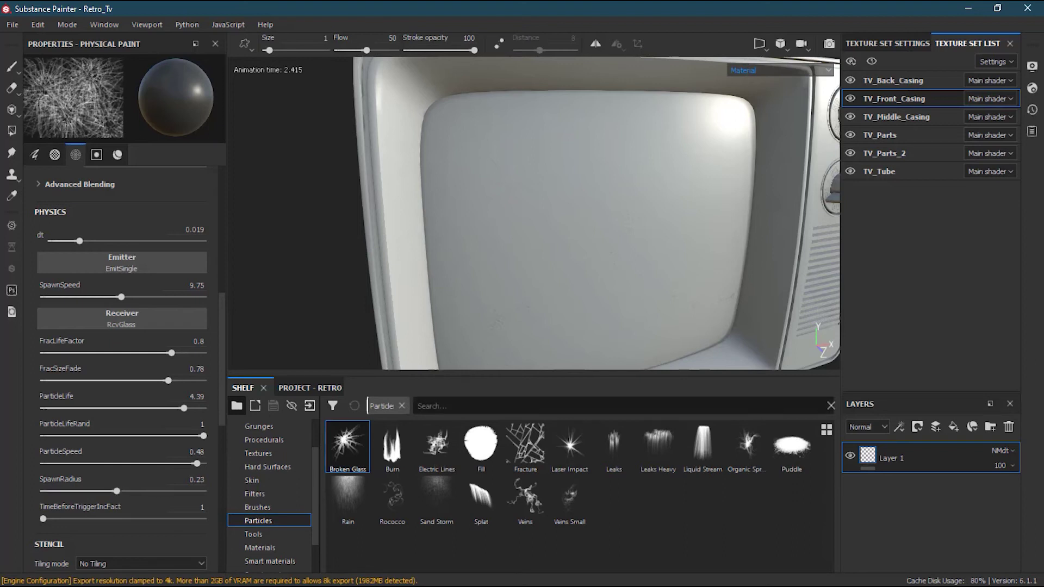
left_click_drag(116, 491, 53, 492)
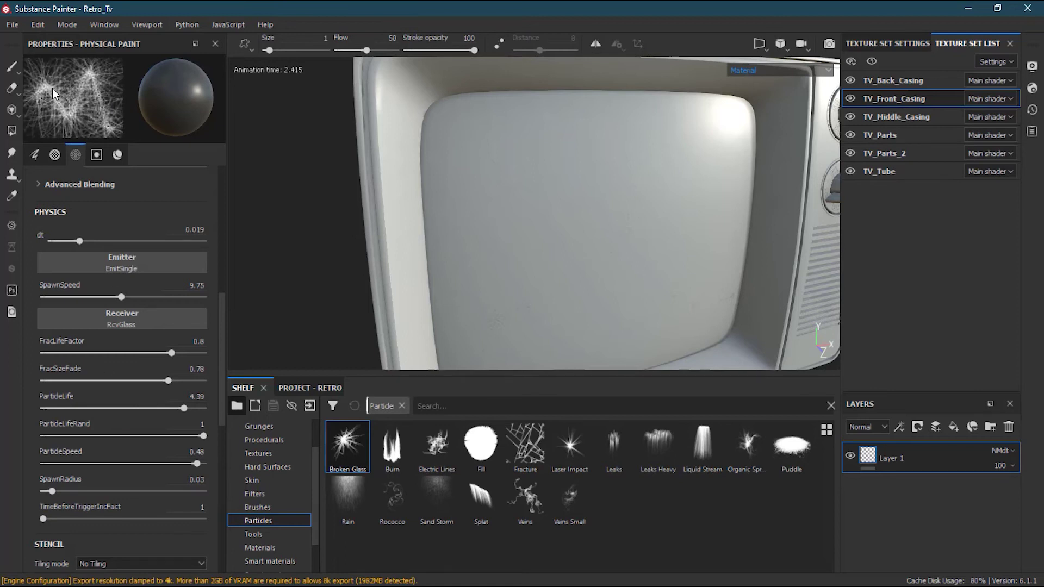
left_click_drag(56, 489, 91, 491)
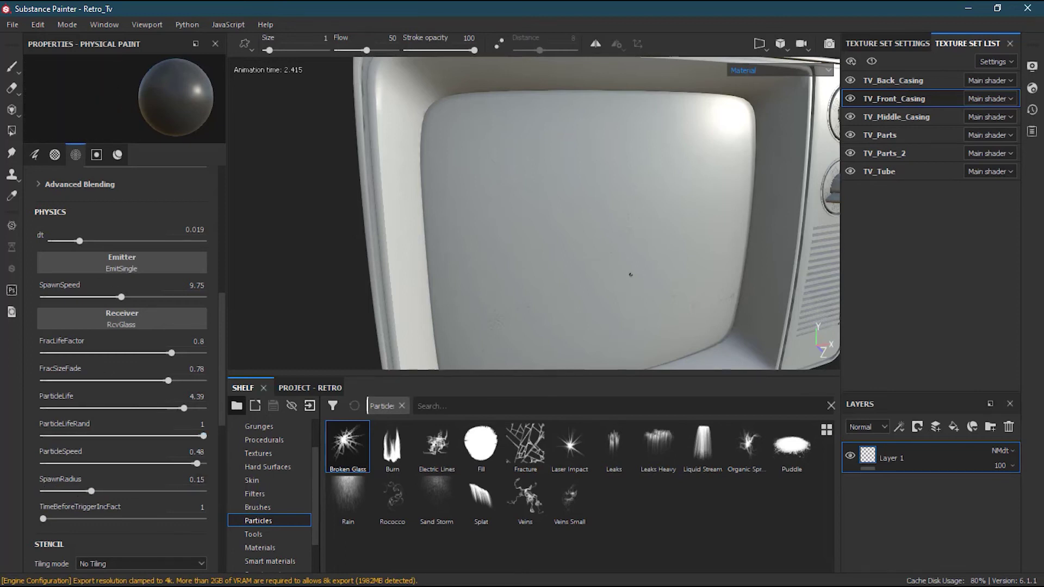
left_click(538, 204)
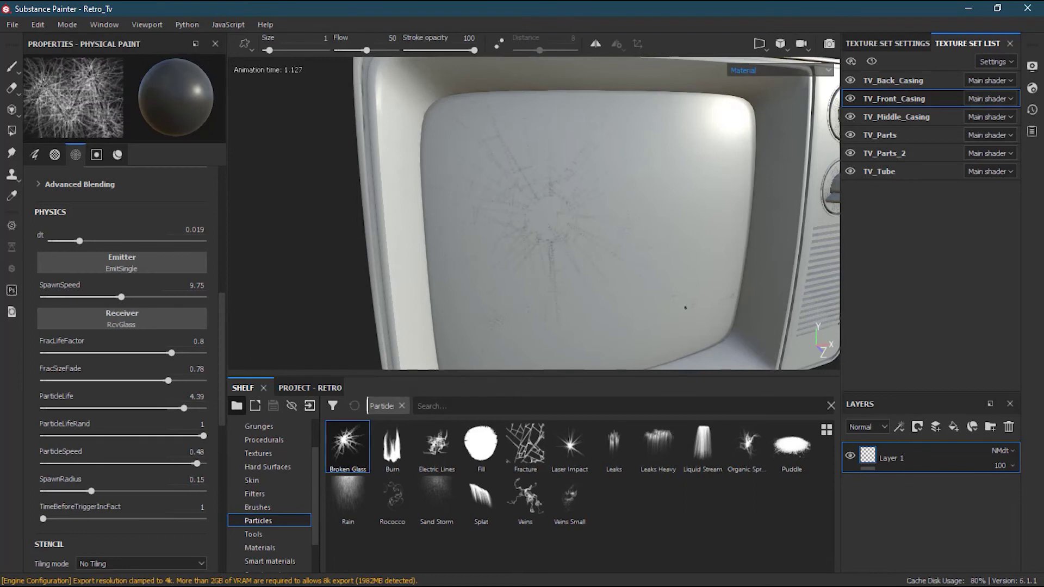
left_click_drag(633, 246, 664, 271, "alt")
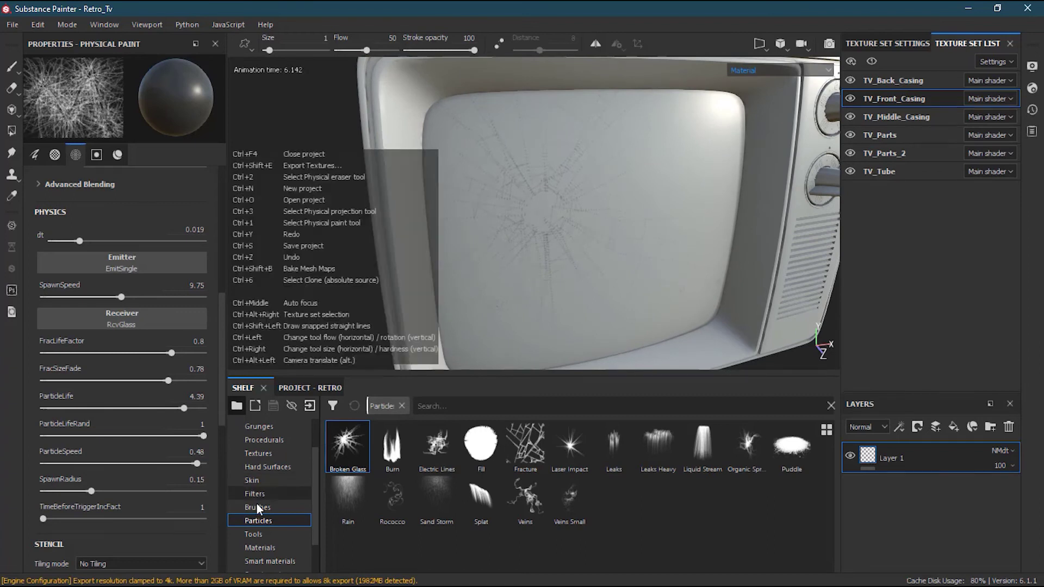
key("ctrl+z")
Test a single glass burst on the TV screen with SpawnRadius at 0.03, and undo it
left_click_drag(65, 489, 51, 490)
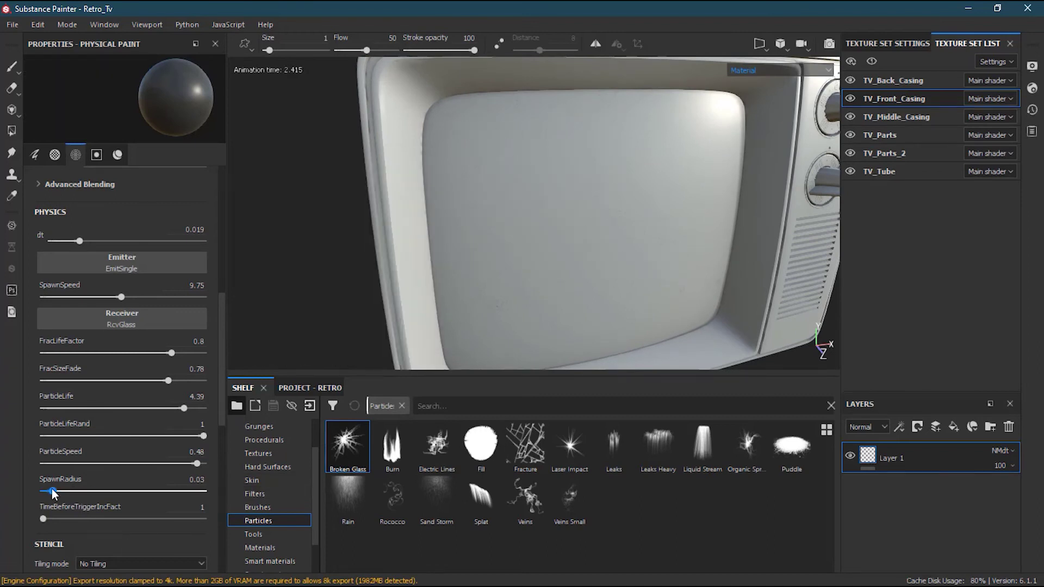
left_click(541, 218)
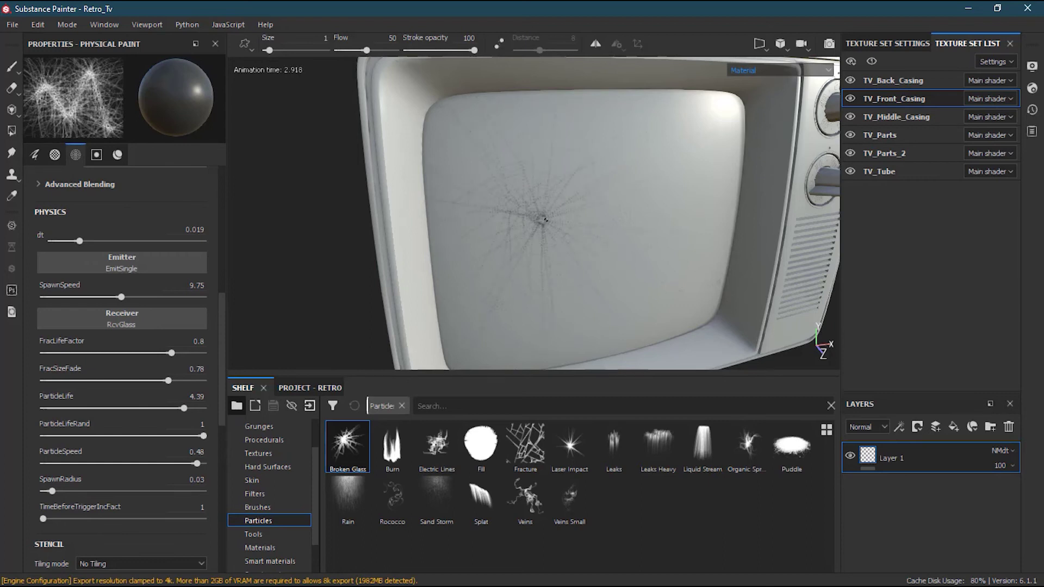
key("ctrl+z")
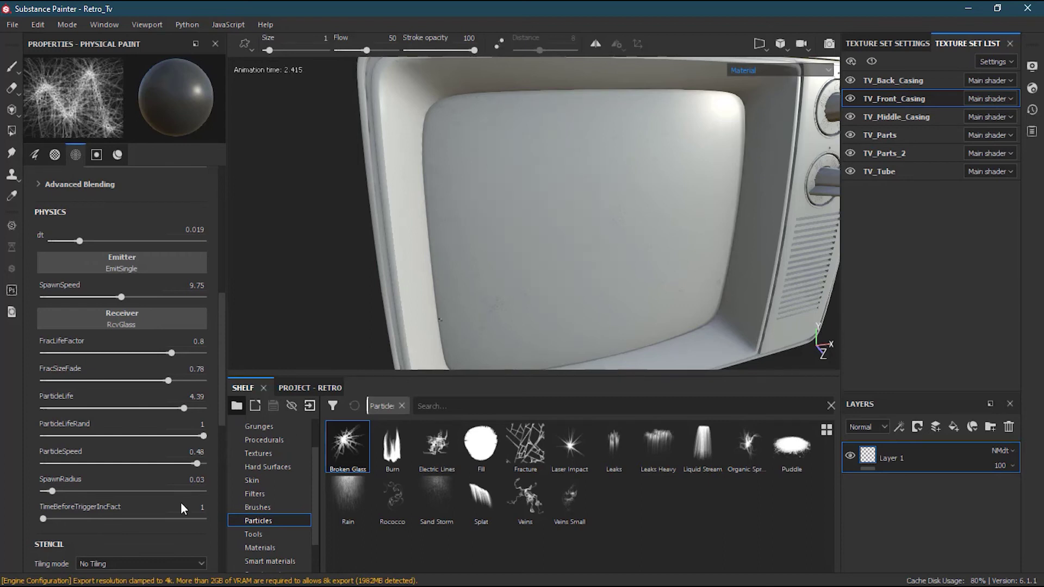
Set SpawnRadius to 0.31 and paint a single Broken Glass burst on the TV screen
left_click_drag(106, 491, 143, 491)
left_click(567, 251)
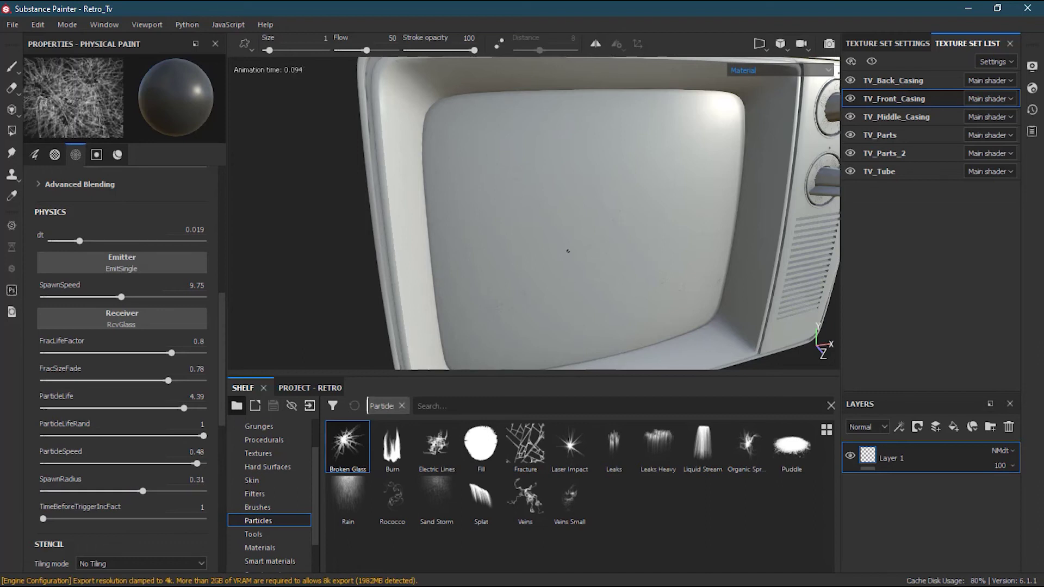
left_click_drag(725, 281, 534, 199, "alt")
Set the paint material's height to 0.4568 and paint a raised Broken Glass burst near the middle of the TV screen
scroll(222, 507, "down", 10)
left_click_drag(115, 358, 151, 358)
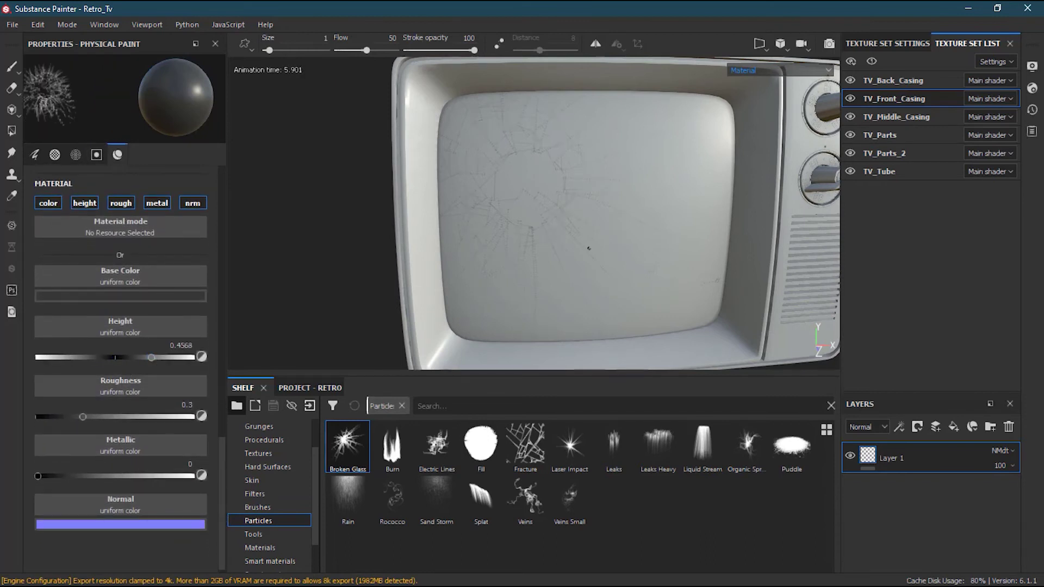
left_click(539, 223)
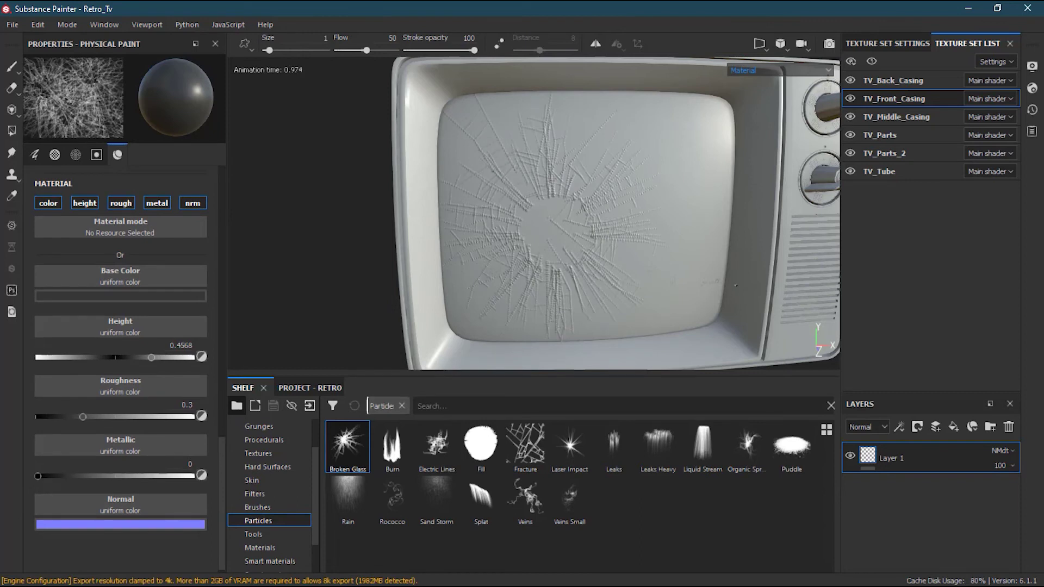
left_click_drag(534, 206, 553, 239, "alt")
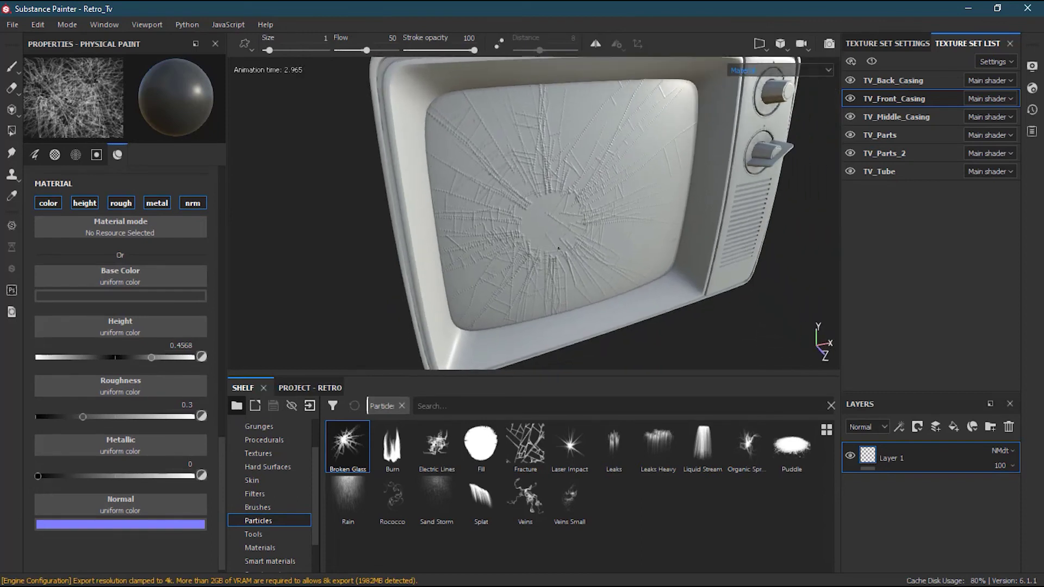
Undo the raised burst and test Broken Glass on the TV screen with height at -0.3086, undo it, and retest with metallic at 0.7860
key("ctrl+z")
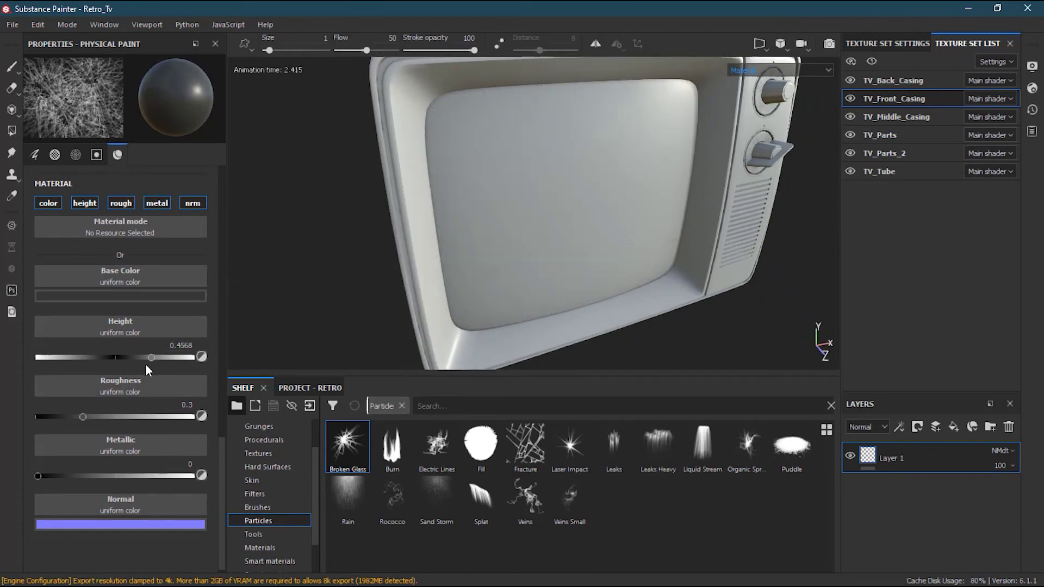
left_click_drag(141, 358, 113, 357)
left_click_drag(635, 270, 637, 306, "alt")
key("ctrl")
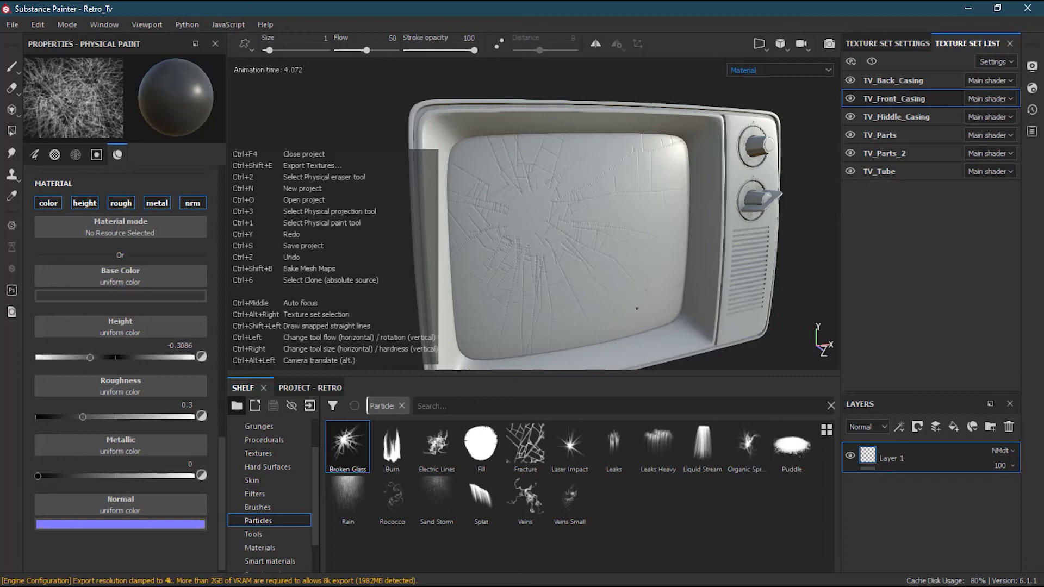
left_click(159, 476)
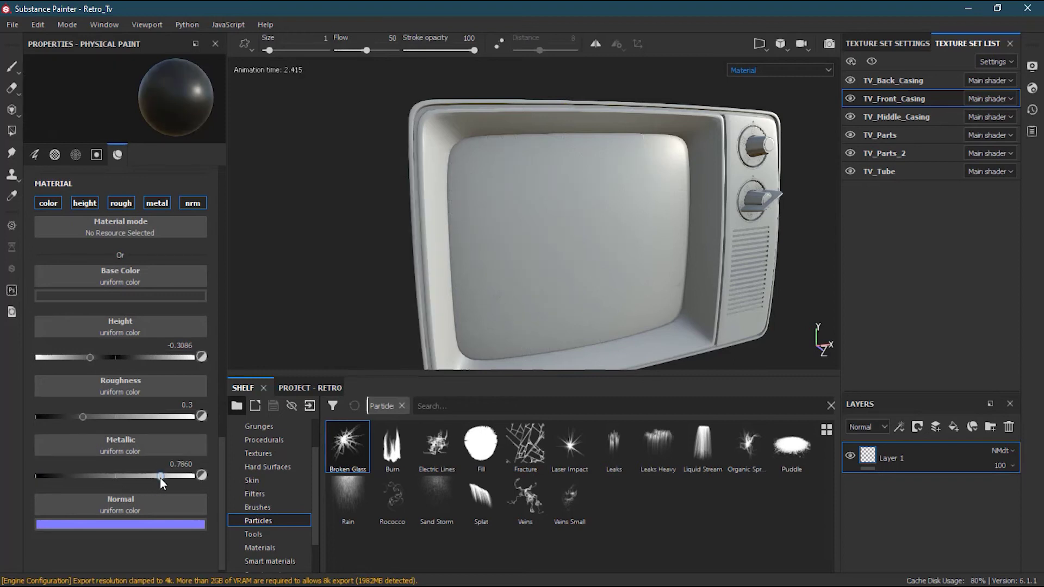
left_click(644, 275)
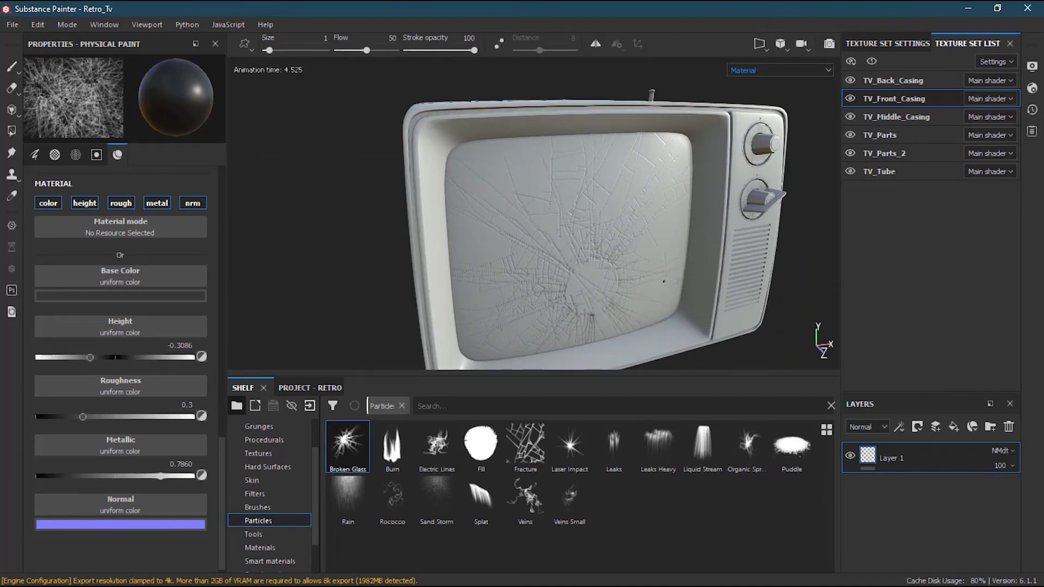
Paint a Leaks Heavy stroke on the TV screen and set the paint material's metallic to 0.5021, roughness to 0.4938 and height to -0.0041
left_click(663, 444)
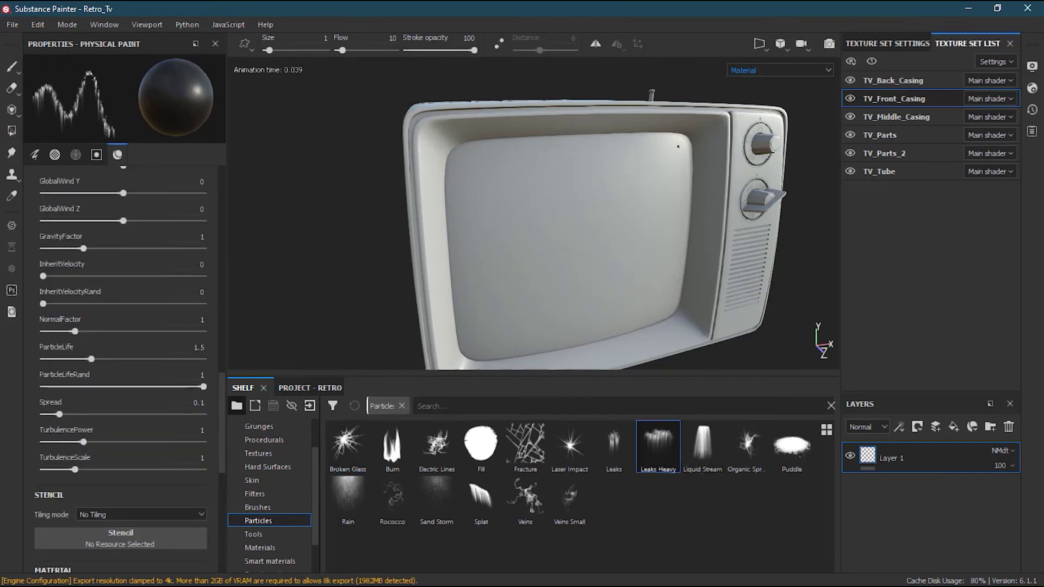
mouse_move(655, 165)
left_mouse_down()
mouse_move(559, 232)
mouse_move(493, 243)
mouse_move(474, 199)
mouse_move(545, 162)
mouse_move(588, 198)
left_mouse_up()
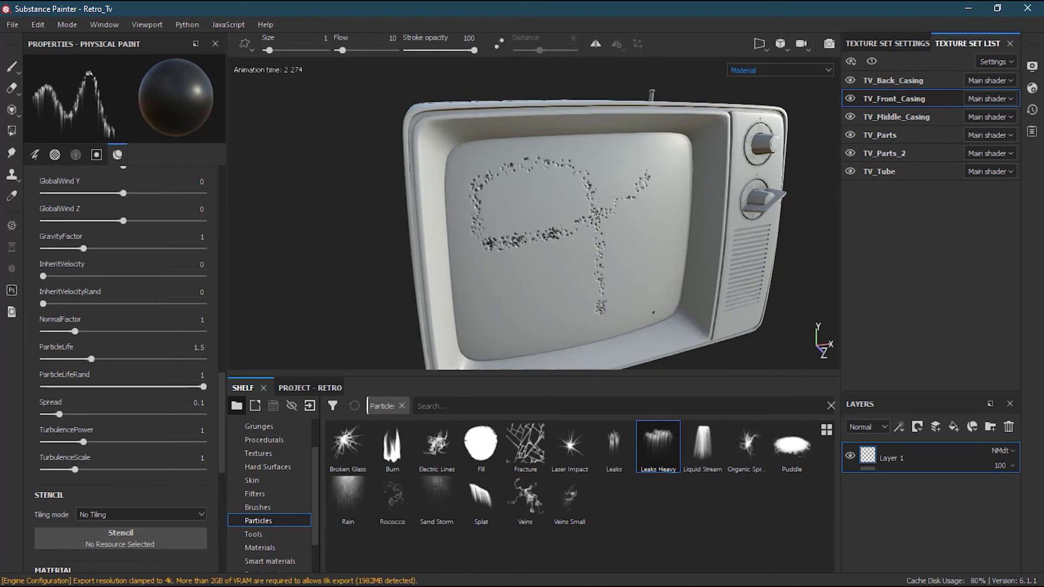
left_click_drag(224, 395, 226, 495)
left_click_drag(159, 469, 116, 472)
left_click(115, 409)
left_click(114, 350)
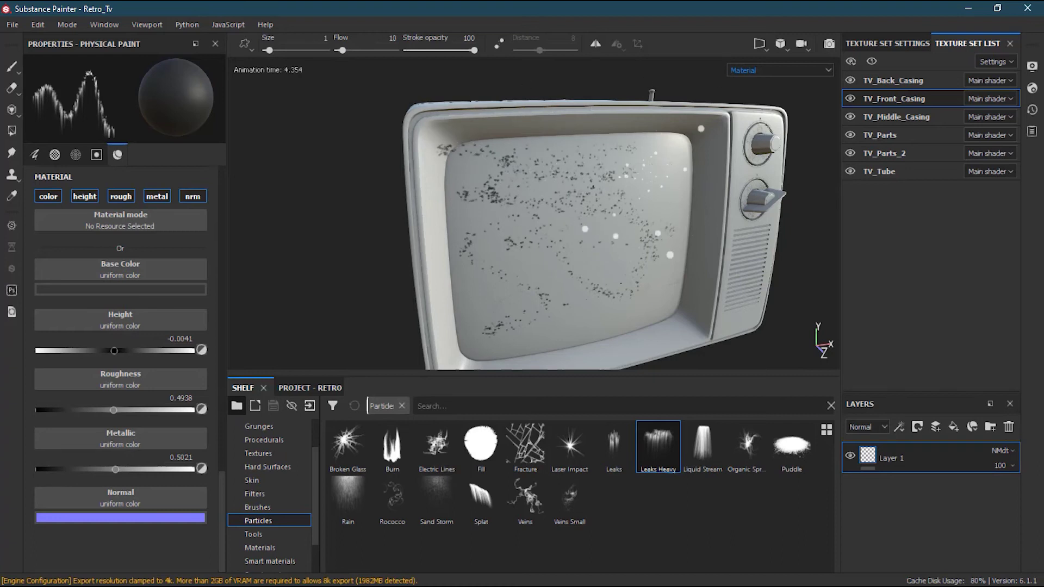
Test Liquid Stream particle strokes across the TV screen and undo the painting
left_click(703, 440)
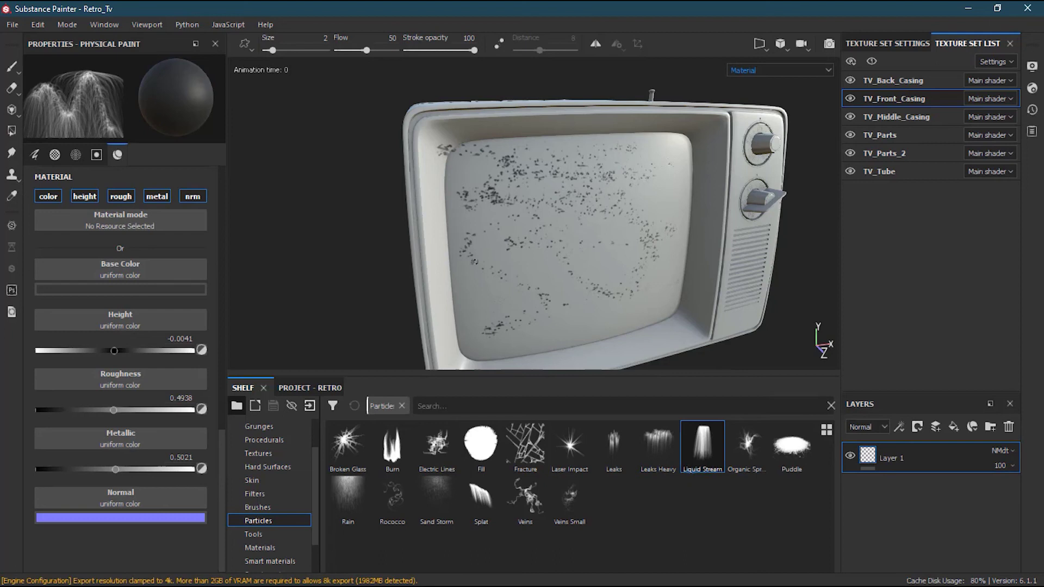
mouse_move(467, 168)
left_mouse_down()
mouse_move(562, 200)
mouse_move(658, 186)
mouse_move(643, 222)
mouse_move(570, 291)
left_mouse_up()
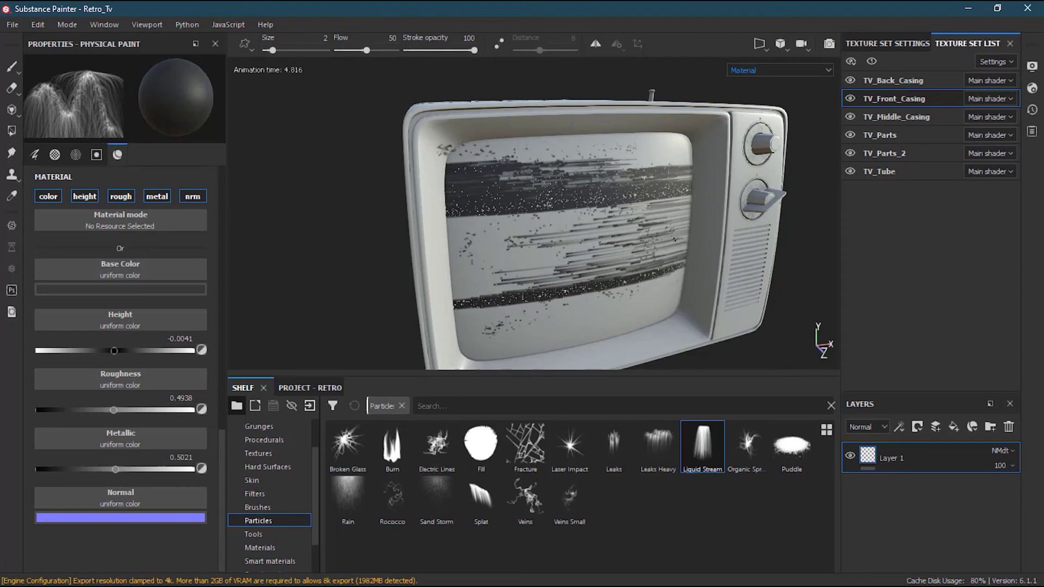
key("ctrl+z")
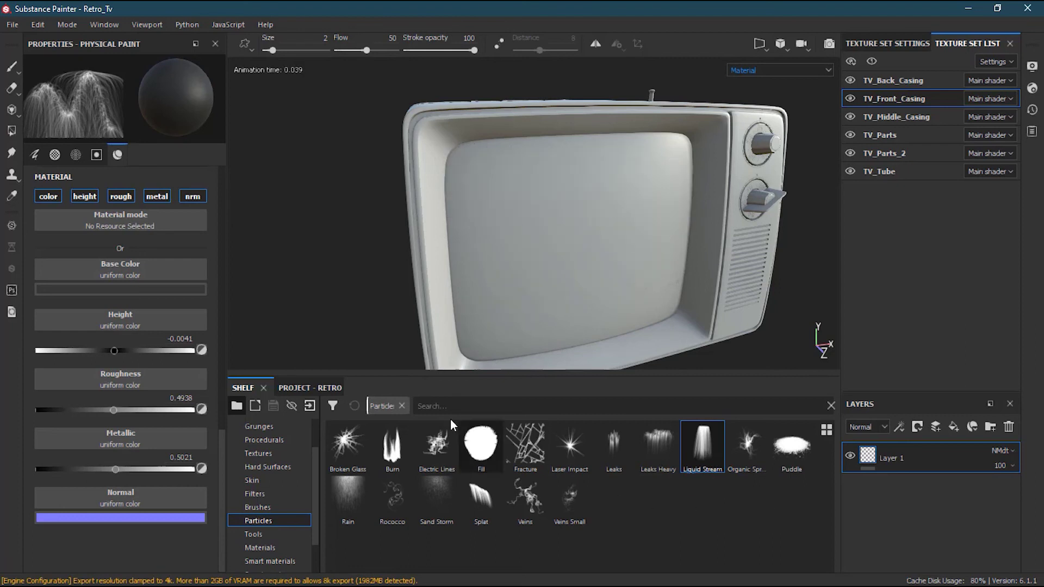
Test a Rococco particle stroke across the lower half of the TV screen and undo it
left_click(392, 495)
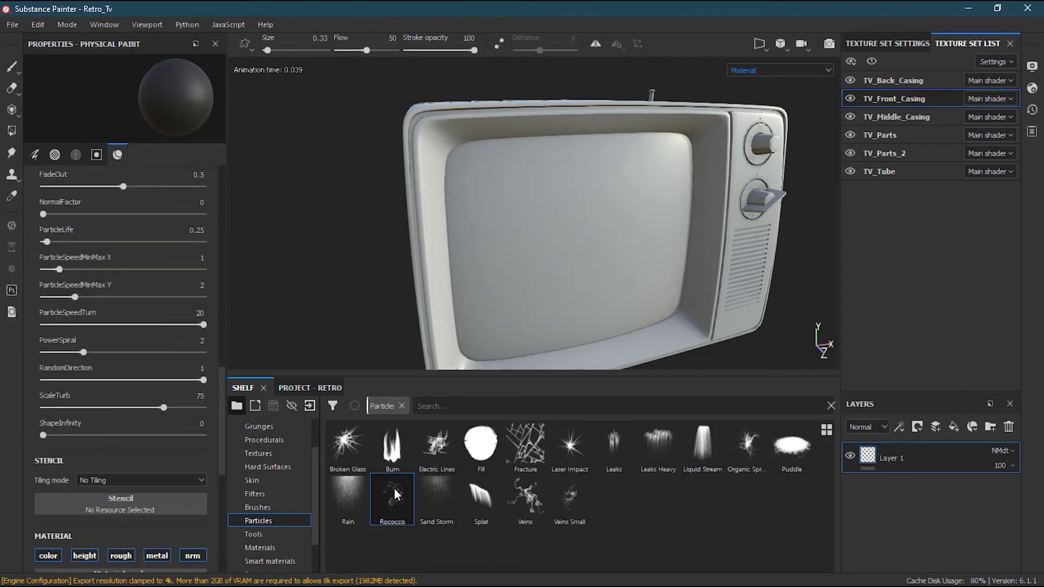
mouse_move(512, 319)
left_mouse_down()
mouse_move(506, 283)
mouse_move(524, 217)
mouse_move(588, 201)
mouse_move(691, 244)
left_mouse_up()
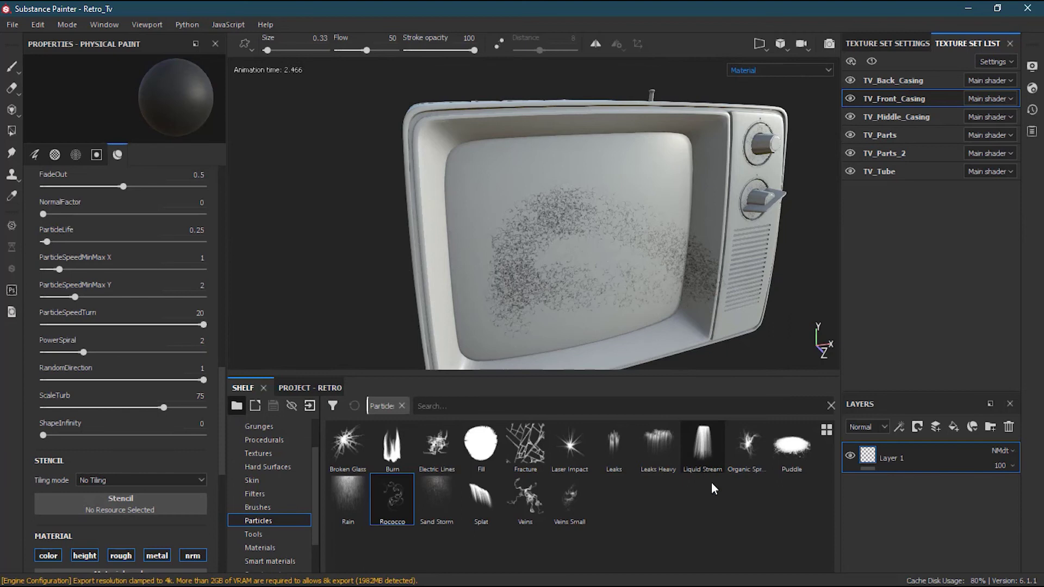
key("ctrl+z")
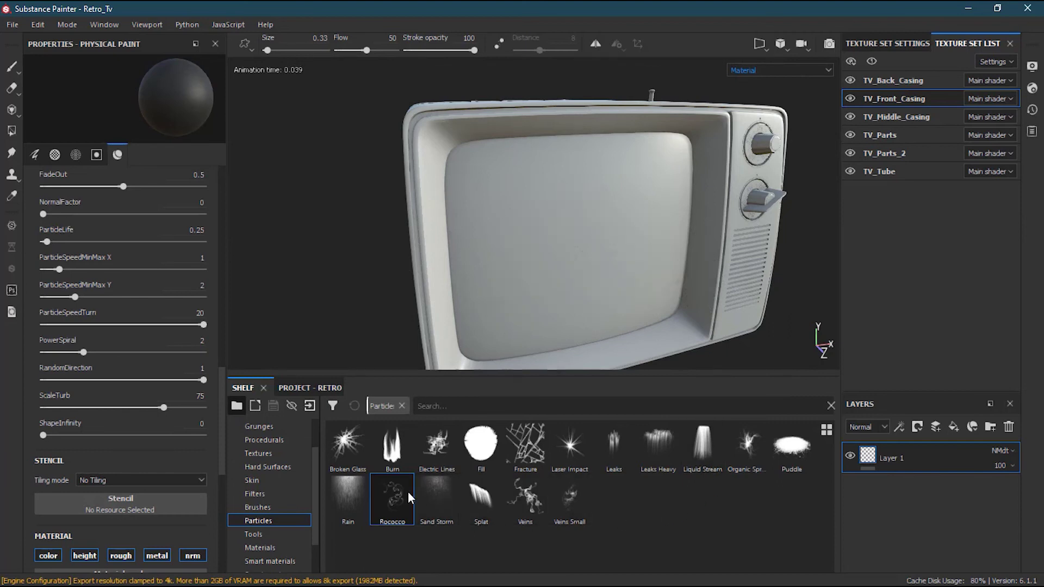
Test a Veins particle stroke on the TV screen, inspect it from another angle, and undo it
left_click(537, 498)
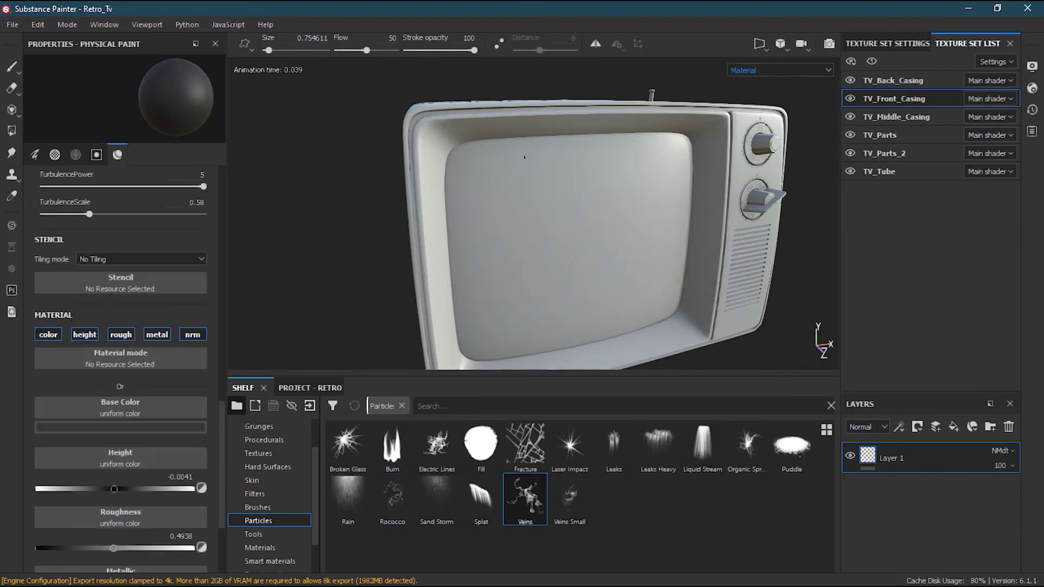
mouse_move(543, 220)
left_mouse_down()
mouse_move(631, 289)
mouse_move(650, 161)
mouse_move(509, 336)
mouse_move(600, 209)
mouse_move(589, 220)
mouse_move(598, 188)
left_mouse_up()
left_click_drag(501, 317, 682, 353, "alt")
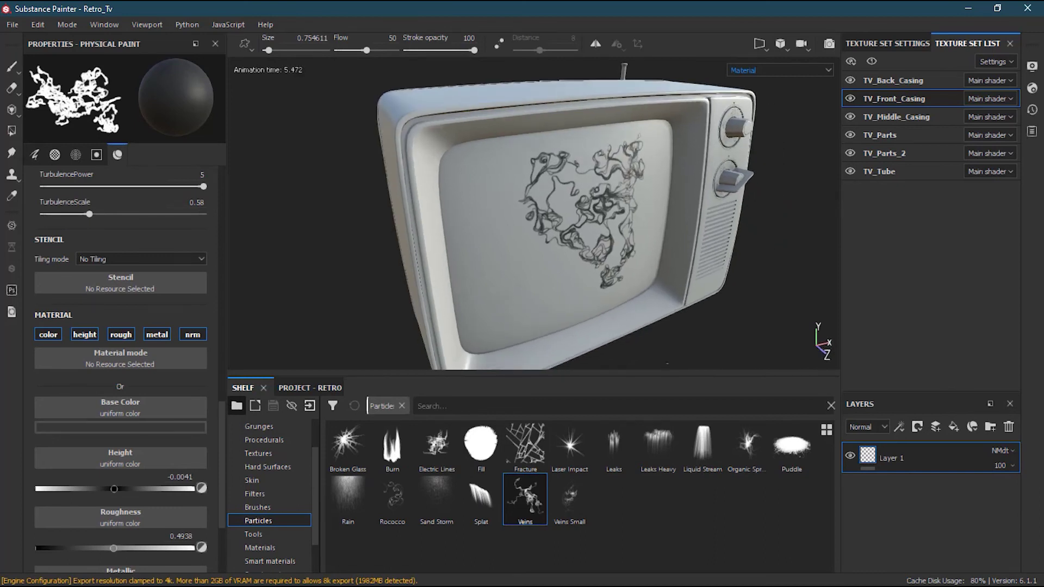
key("ctrl")
key("ctrl+z")
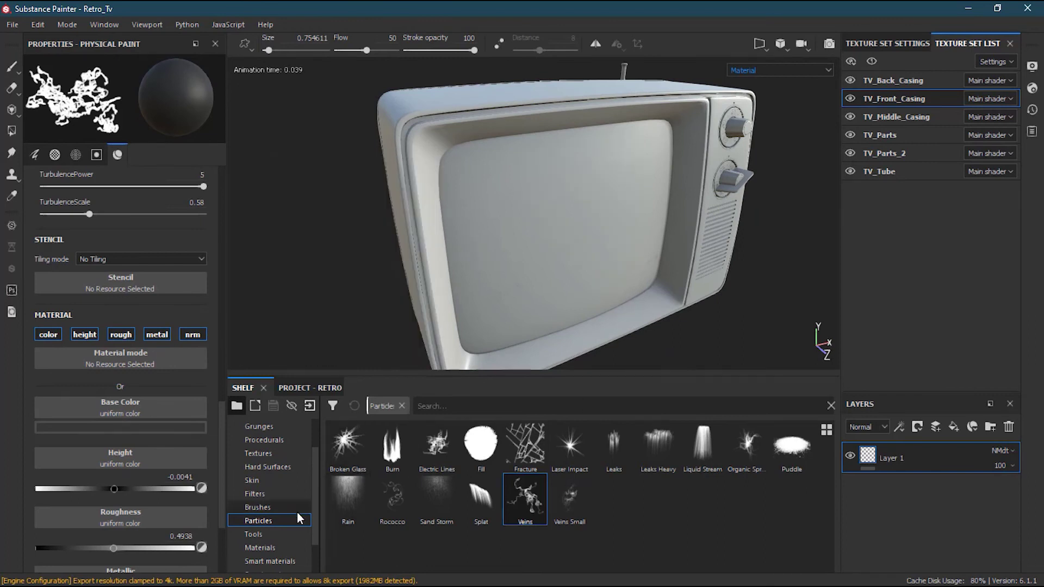
Choose the Screw Bolt tool at size 36.94, stamp three bolts on the TV screen, and undo them
left_click(276, 536)
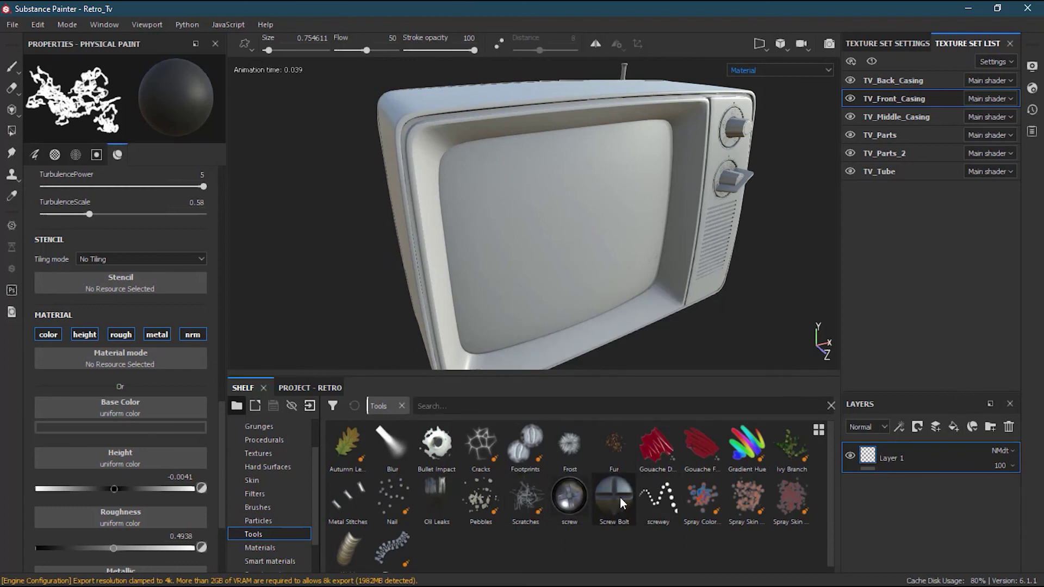
mouse_move(612, 496)
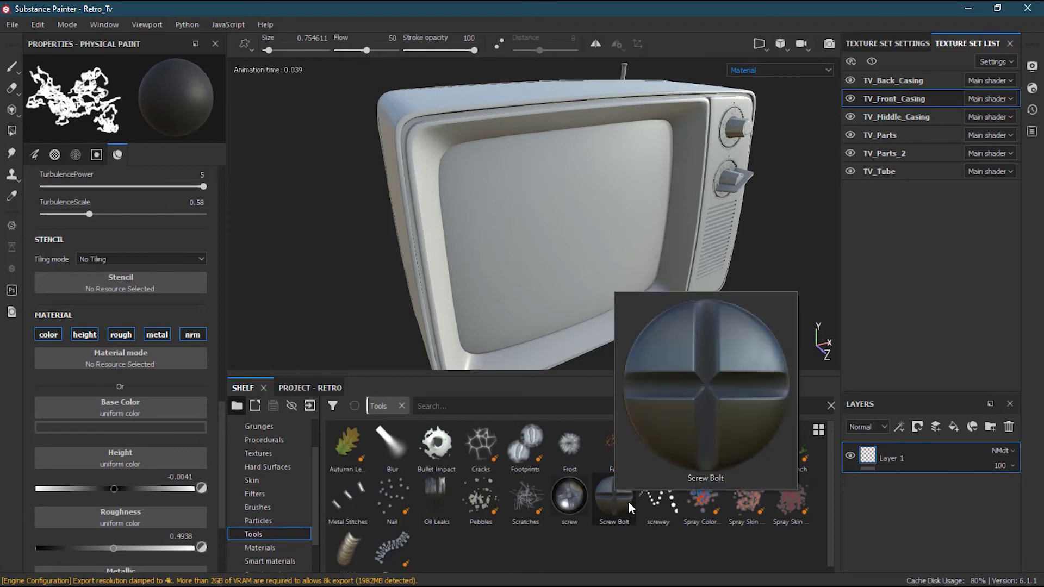
left_click(624, 502)
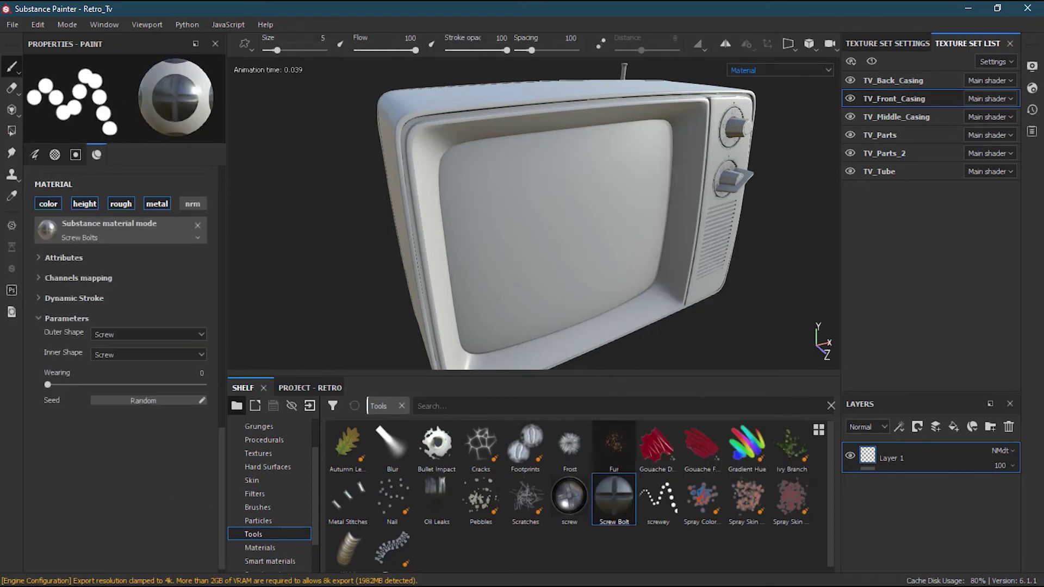
right_click_drag(527, 209, 560, 206, "ctrl")
left_click(524, 206)
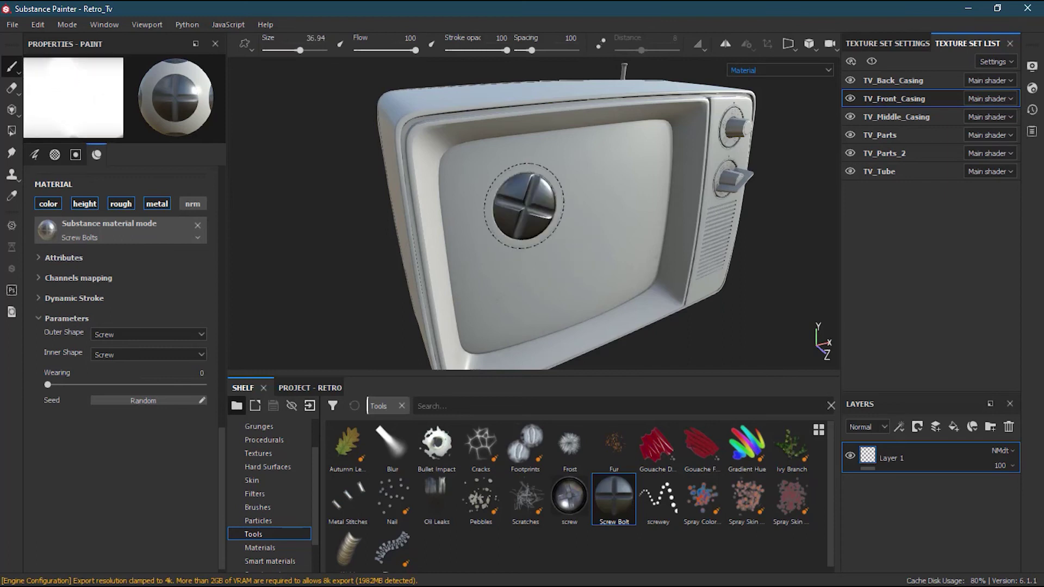
left_click(600, 200)
left_click(568, 279)
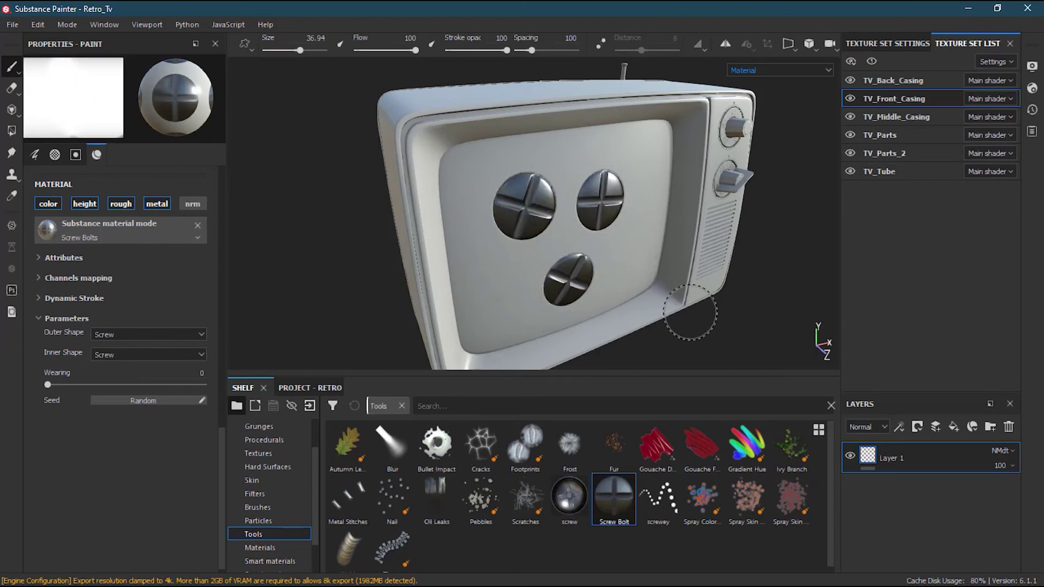
key("ctrl+z")
key("ctrl+z")
key("ctrl+z")
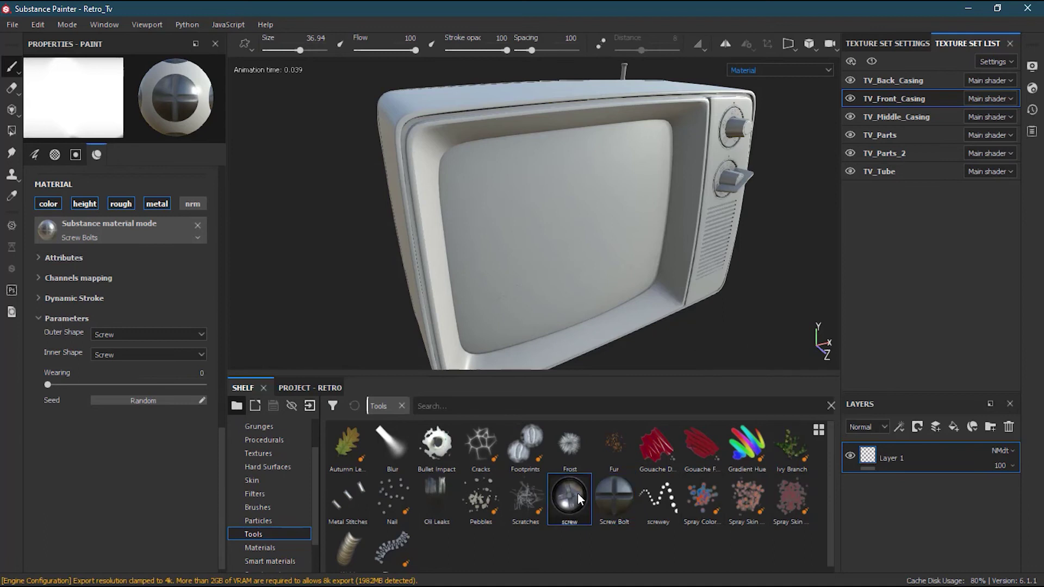
Choose the screw tool at size 31.58, stamp three screws on the TV screen, and undo them
left_click(578, 499)
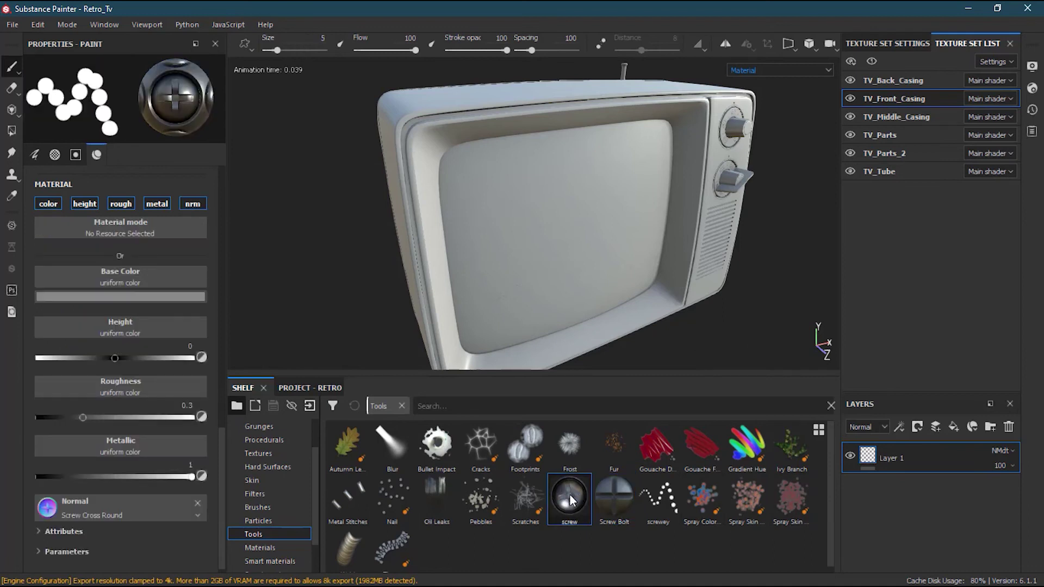
right_click_drag(508, 211, 538, 211, "ctrl")
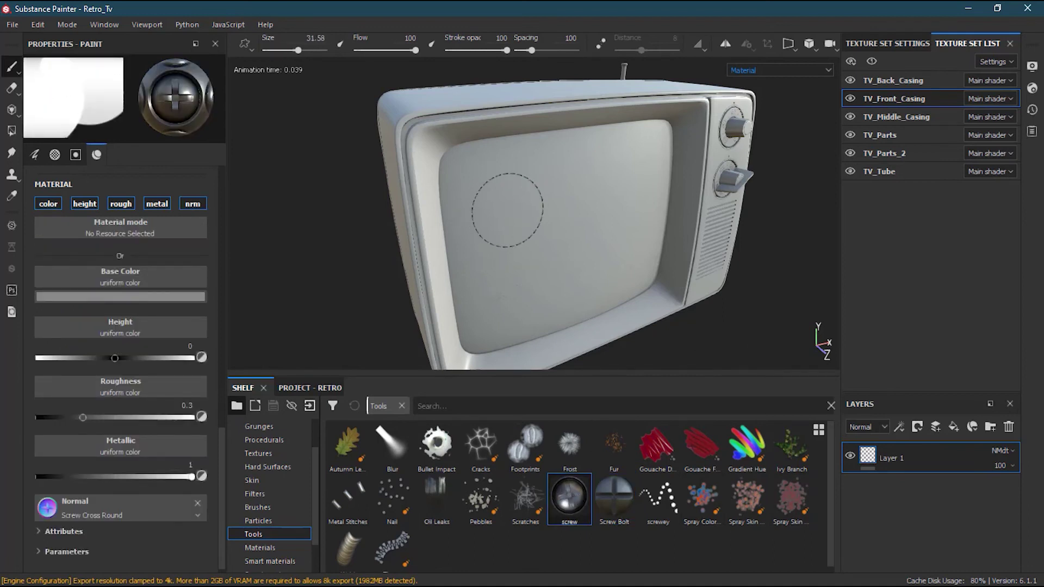
left_click(491, 184)
left_click(579, 182)
left_click(543, 254)
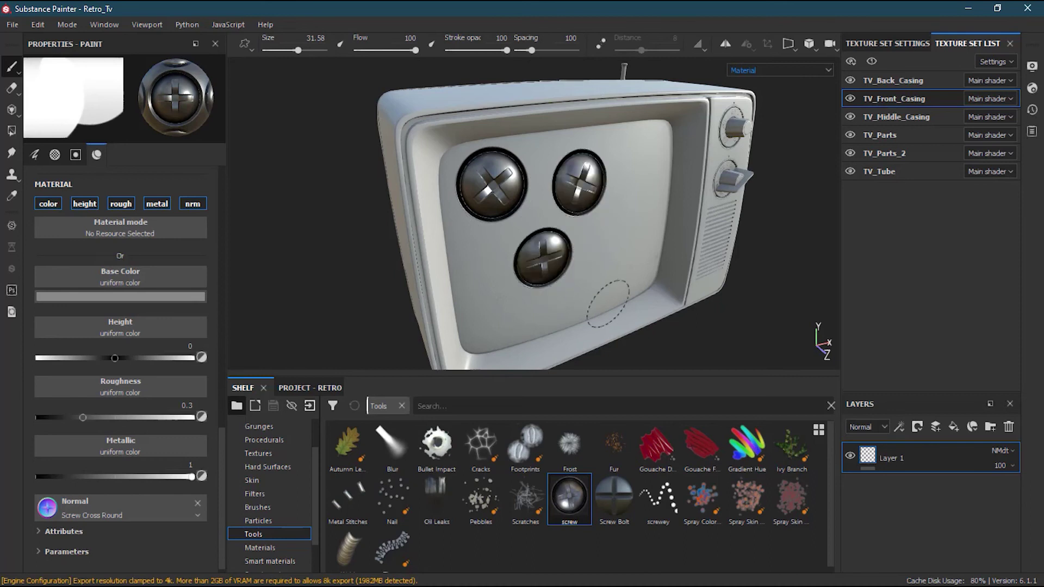
key("ctrl")
key("ctrl+z")
key("ctrl+z")
key("ctrl+z")
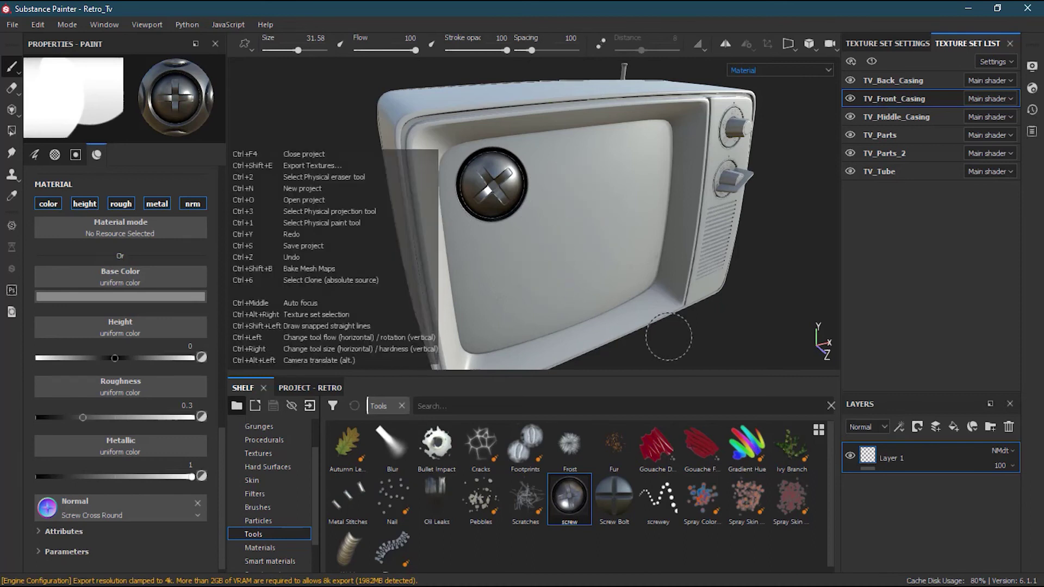
Test a red Gouache Paint stroke across the upper part of the TV screen and undo it
left_click(655, 454)
mouse_move(509, 180)
left_mouse_down()
mouse_move(570, 267)
mouse_move(606, 182)
left_mouse_up()
key("ctrl+z")
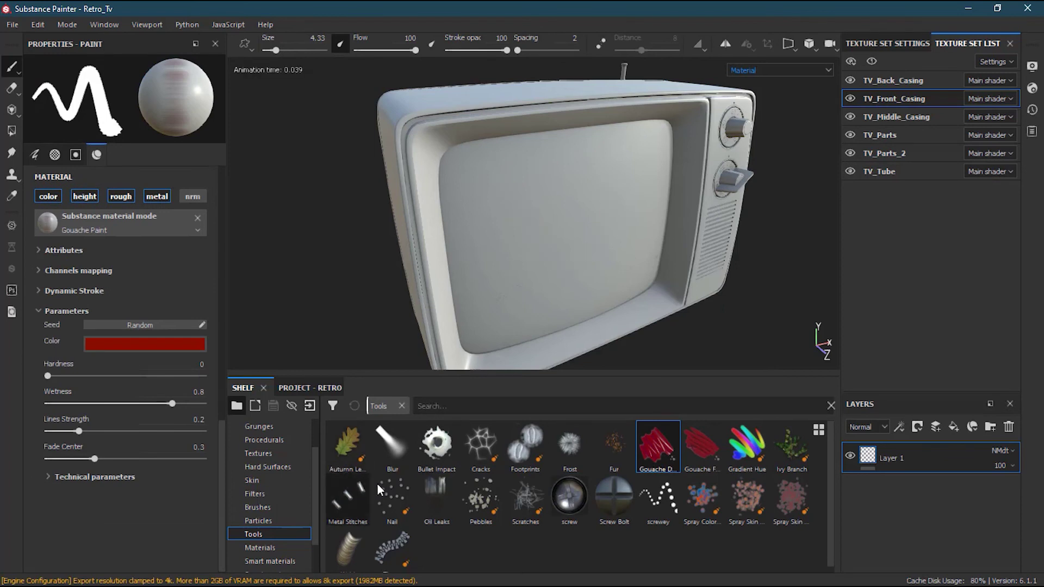
Browse the shelf materials and apply Copper Pure to the TV's front casing as a fill layer
left_click(281, 547)
scroll(312, 544, "down", 1)
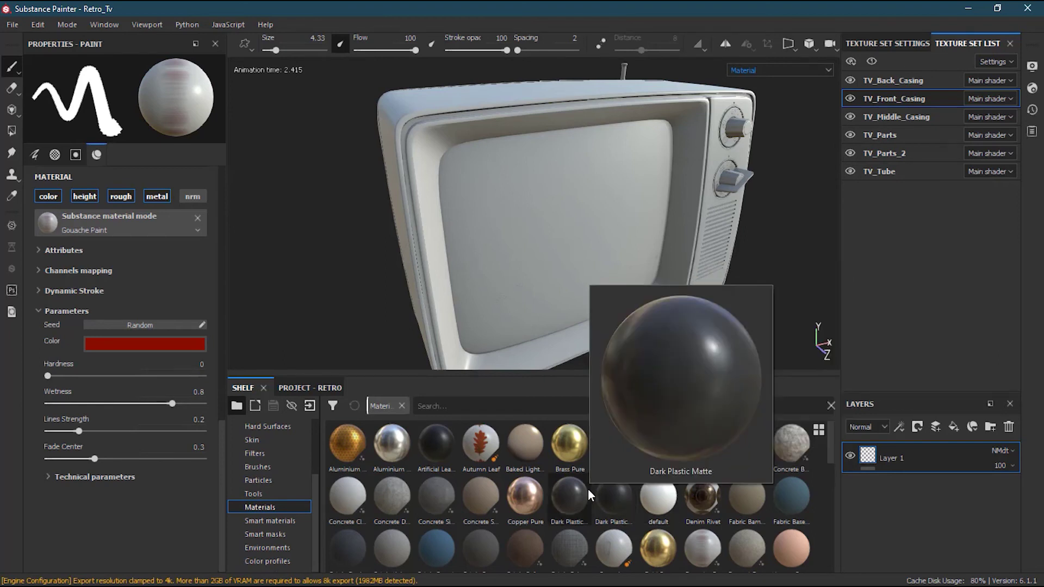
mouse_move(541, 493)
left_click_drag(536, 491, 426, 258)
left_click_drag(577, 259, 628, 256, "alt")
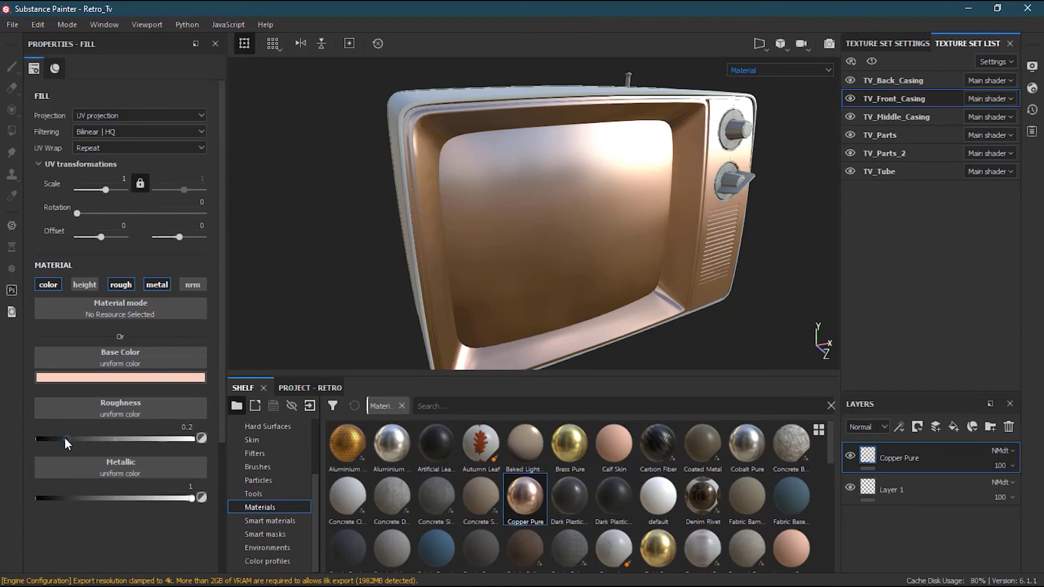
Set the Copper Pure layer's roughness to 0.1523 and its metallic to 0.8724
mouse_move(64, 439)
left_mouse_down()
mouse_move(153, 438)
mouse_move(41, 439)
mouse_move(66, 439)
left_mouse_up()
left_click_drag(191, 497, 132, 497)
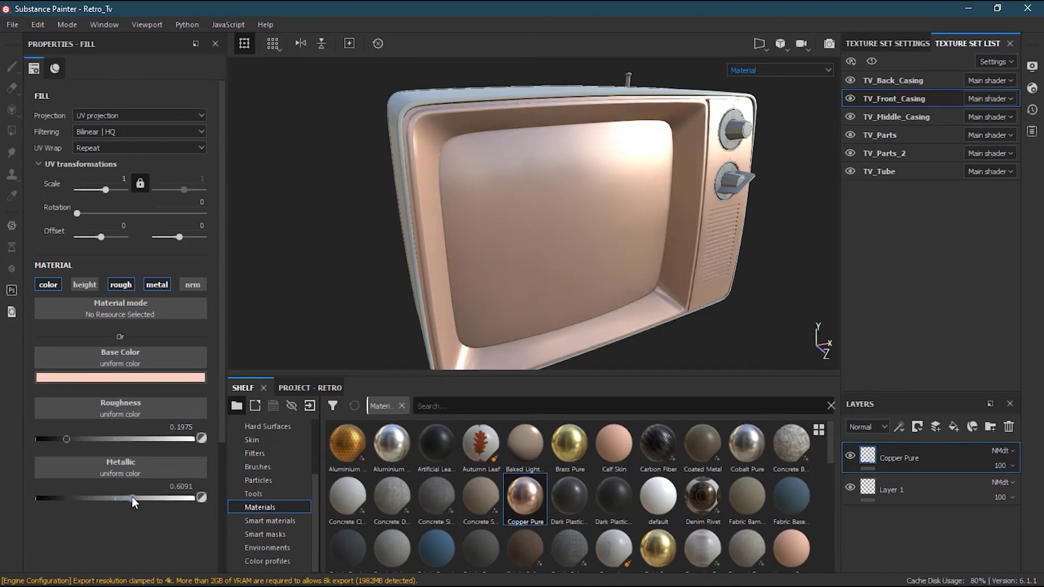
mouse_move(66, 441)
left_mouse_down()
mouse_move(40, 437)
mouse_move(59, 439)
left_mouse_up()
left_click_drag(145, 501, 174, 498)
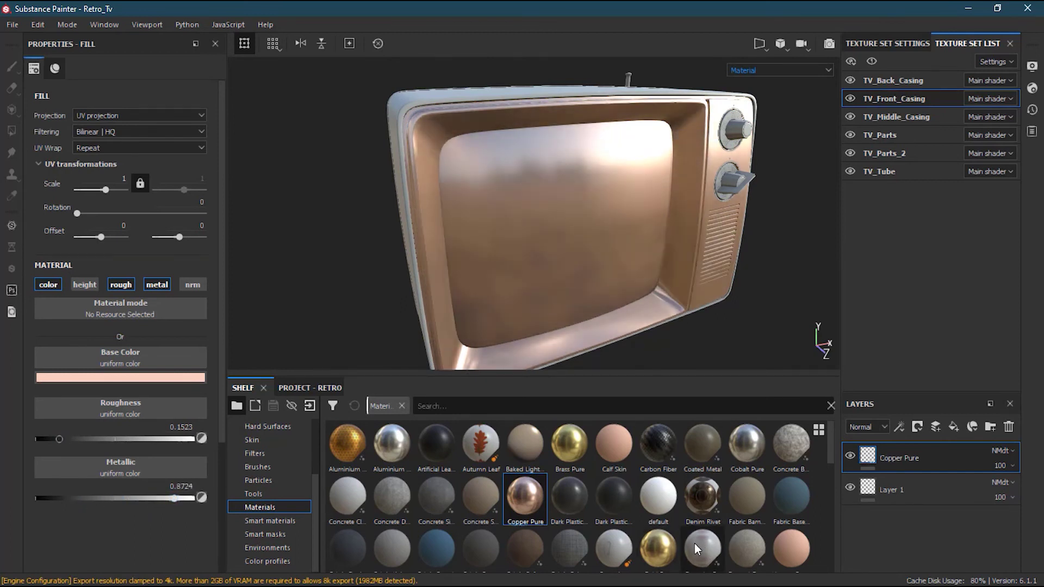
Apply the Fabric Rough material to the front casing as a fill layer and set the layer's Normal channel opacity to 44
left_click_drag(442, 556, 516, 215)
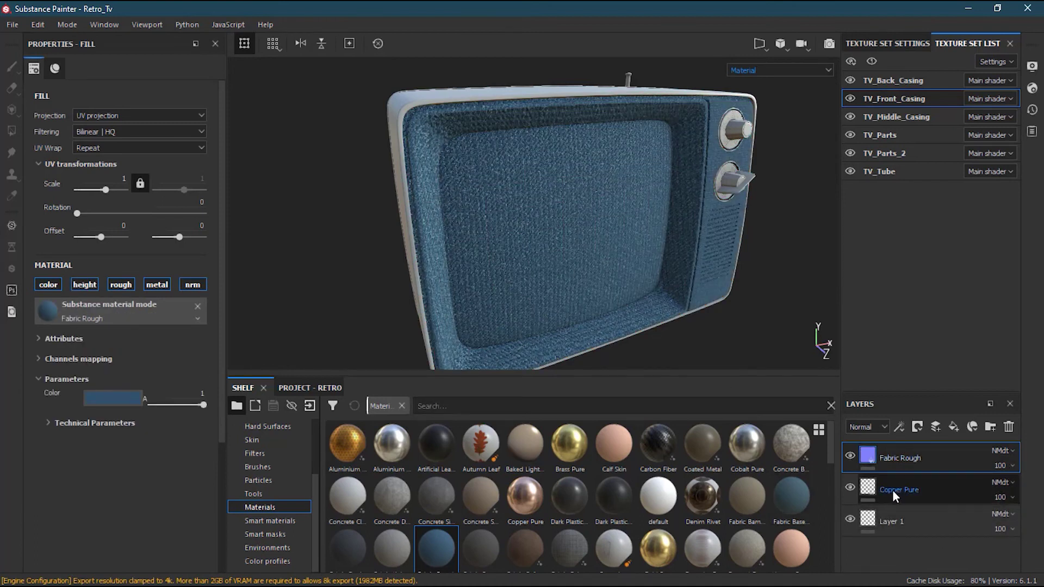
left_click(1011, 465)
left_click_drag(1039, 490, 1026, 493)
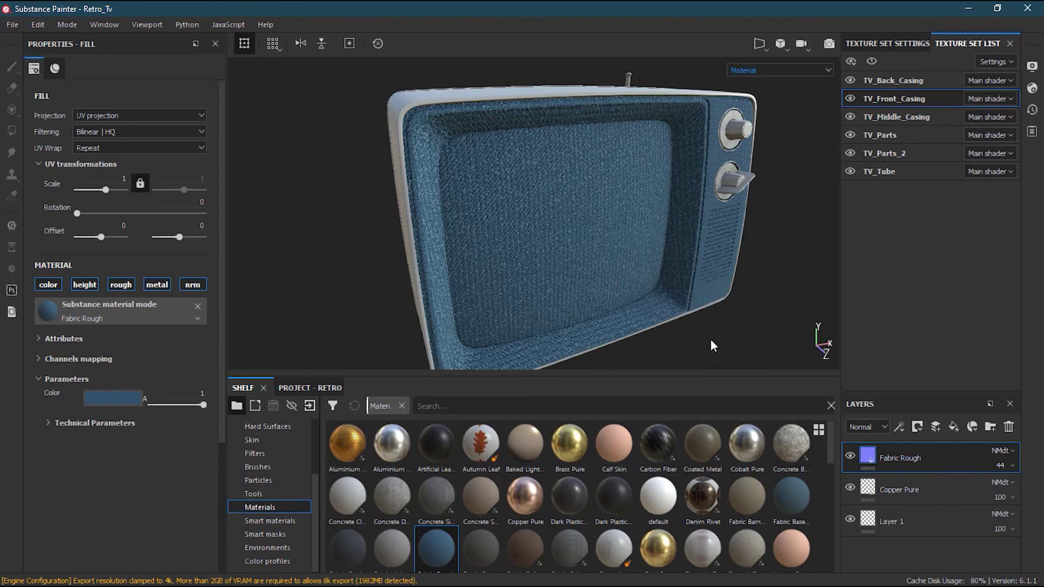
left_click_drag(710, 338, 772, 359, "alt")
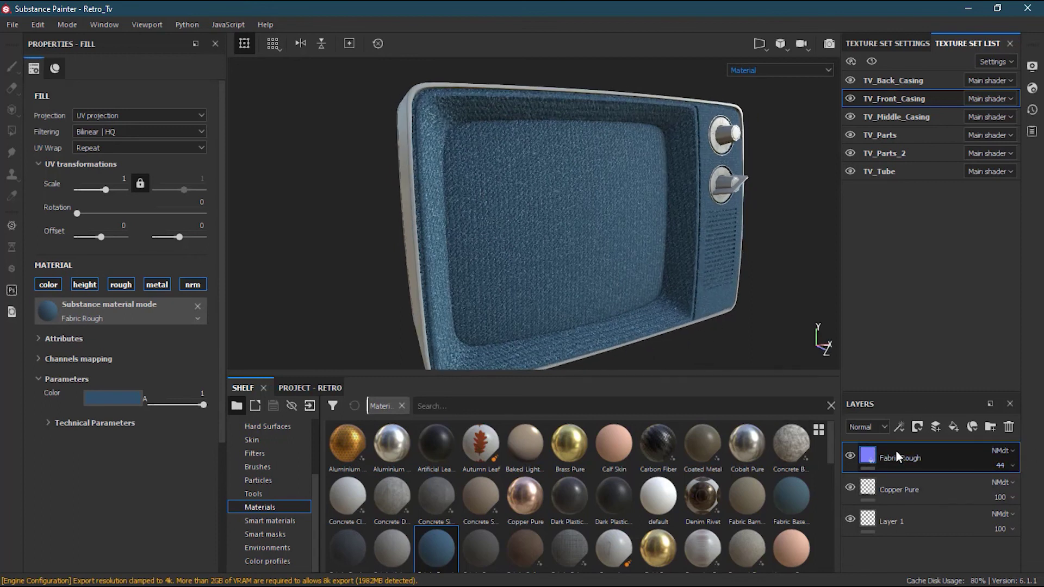
Set the Fabric Rough layer's Normal channel opacity to 100 and its Base Color channel opacity to 67
left_click(883, 427)
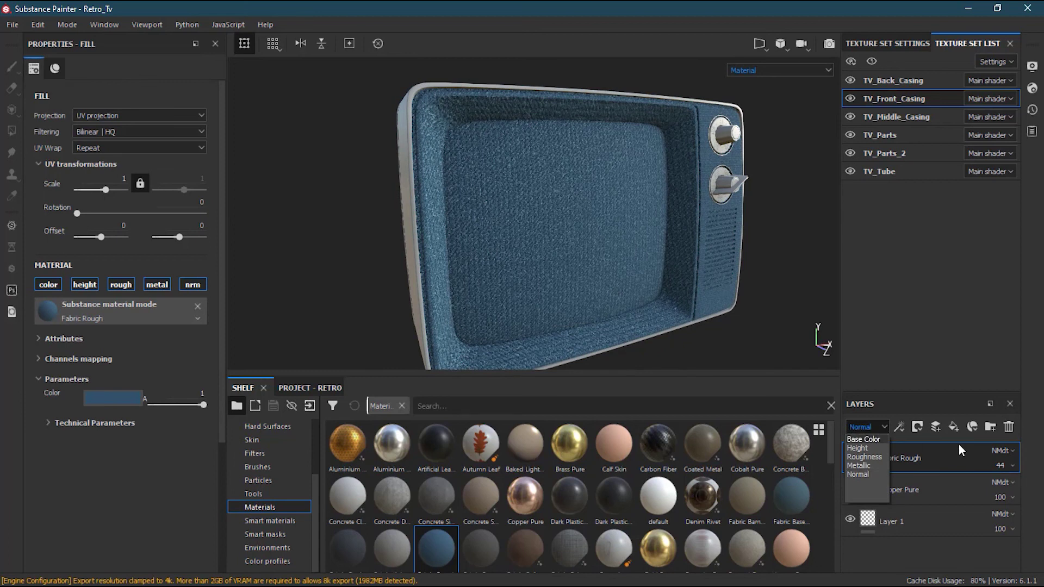
left_click(1011, 466)
left_click_drag(1012, 482, 1041, 484)
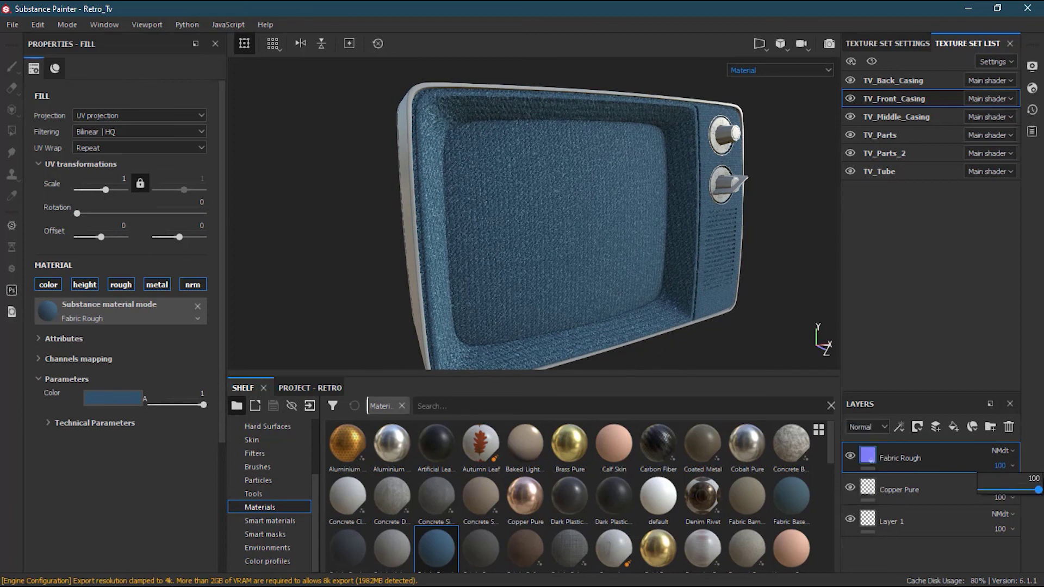
left_click(872, 429)
left_click(869, 439)
left_click(1013, 467)
mouse_move(1040, 491)
left_mouse_down()
mouse_move(979, 492)
mouse_move(1022, 490)
left_mouse_up()
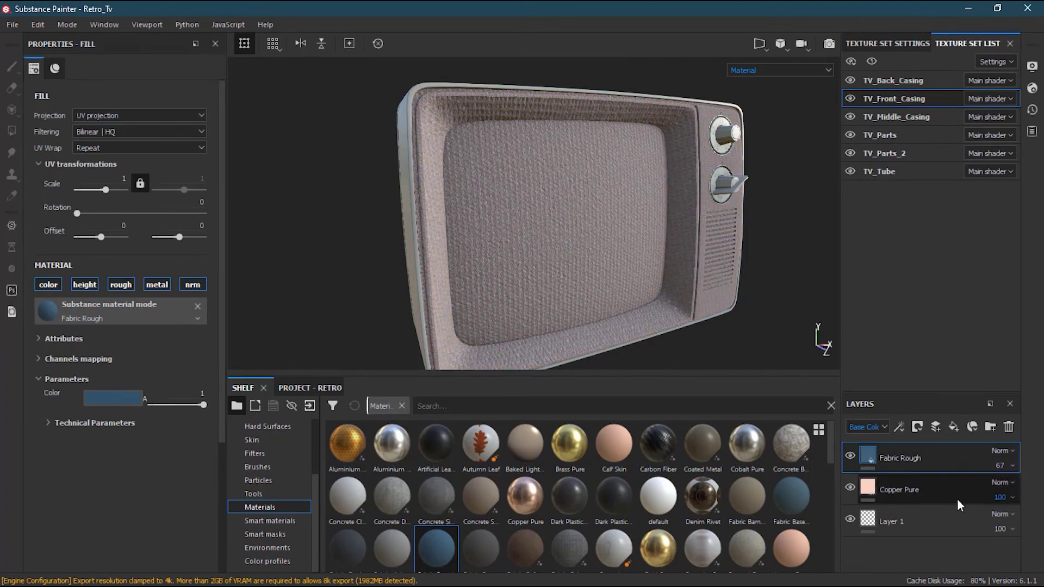
Browse the shelf's smart materials and delete the Fabric Rough and Copper Pure layers from the front casing
left_click(284, 521)
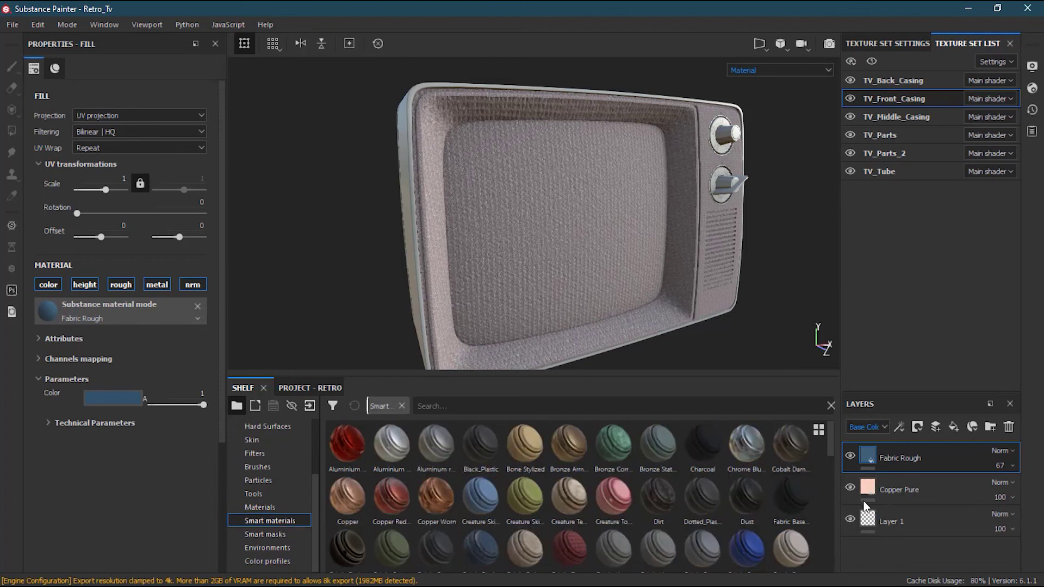
left_click_drag(829, 442, 830, 508)
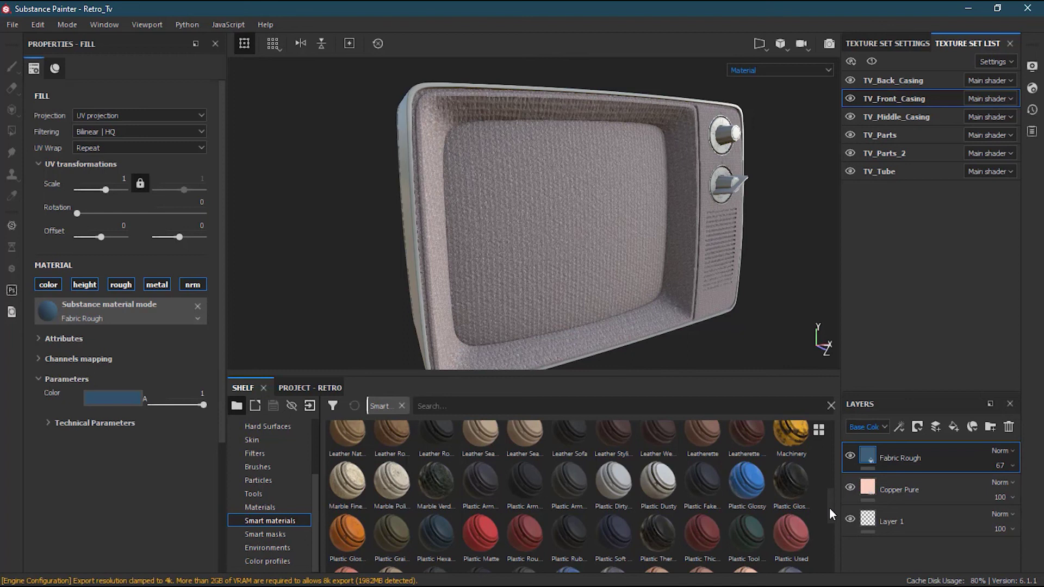
left_click_drag(830, 507, 828, 530)
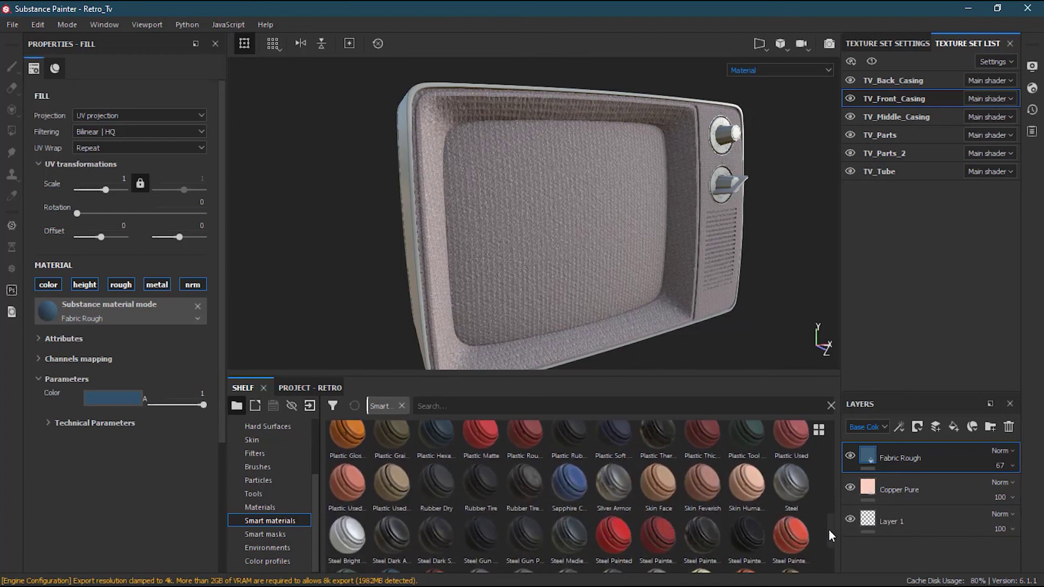
left_click(1008, 428)
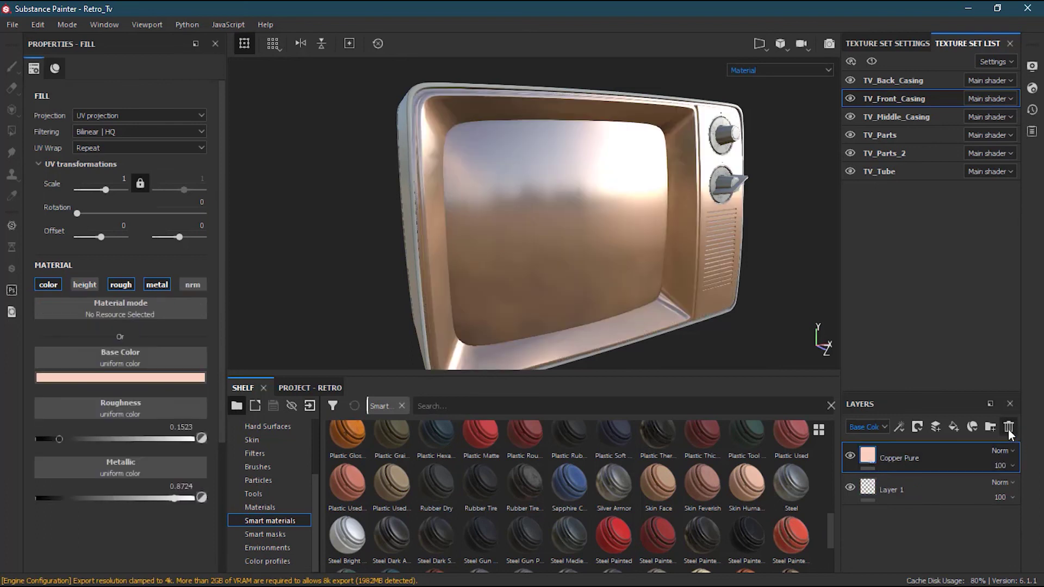
left_click(1010, 425)
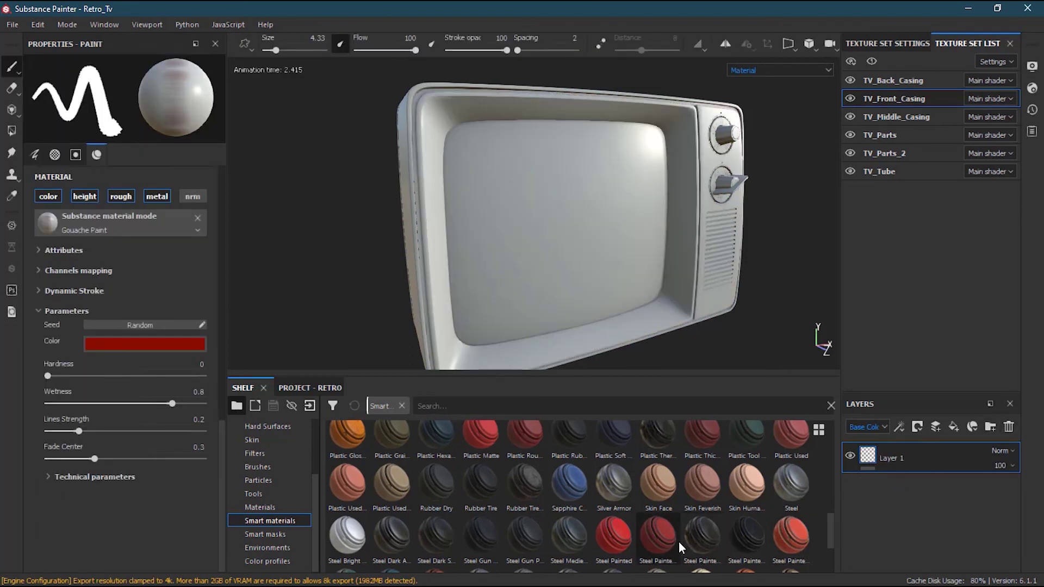
Apply the Steel Painted Chipped Dirty smart material to the front casing and inspect it from several angles
mouse_move(679, 542)
left_click_drag(661, 535, 585, 279)
mouse_move(654, 263)
left_mouse_down("alt")
mouse_move(671, 261)
mouse_move(650, 241)
mouse_move(601, 246)
mouse_move(680, 158)
left_mouse_up("alt")
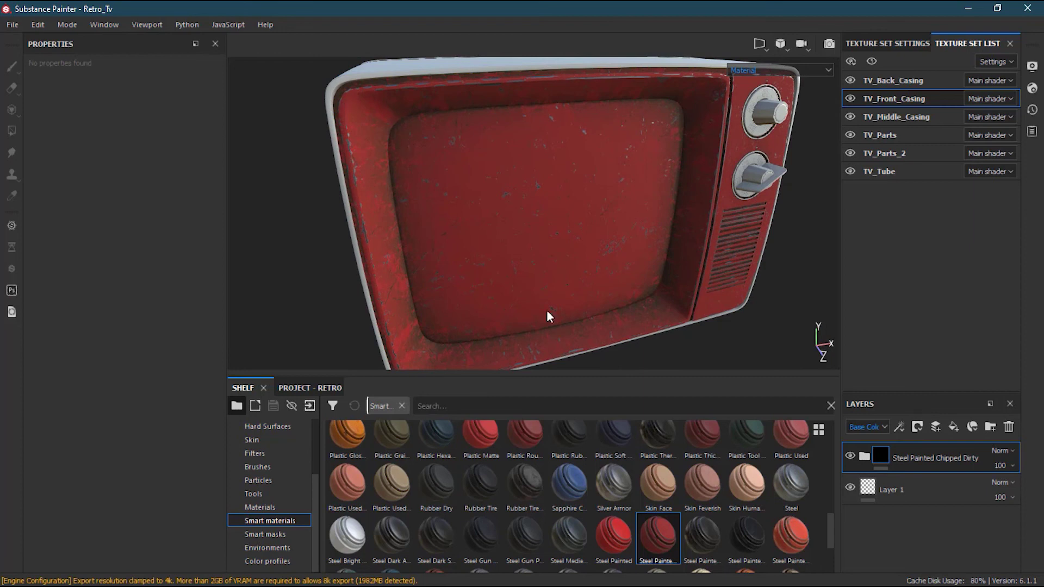
left_click_drag(715, 246, 541, 143, "alt")
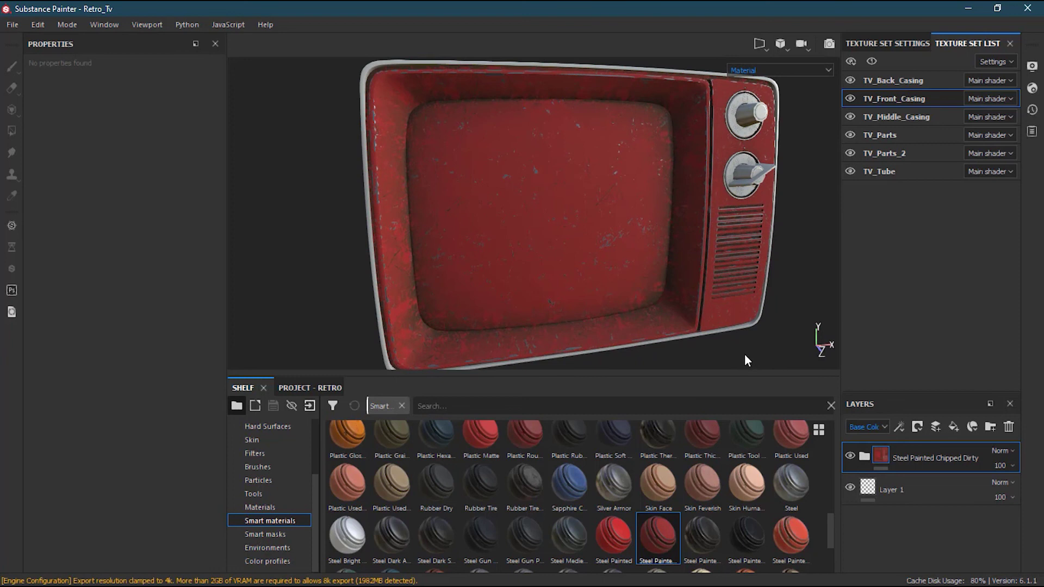
Apply the Steel Painted Rough Damaged smart material over the chipped red paint and set its Base Color opacity to 47
key("ctrl")
mouse_move(748, 541)
left_click_drag(749, 540, 617, 185)
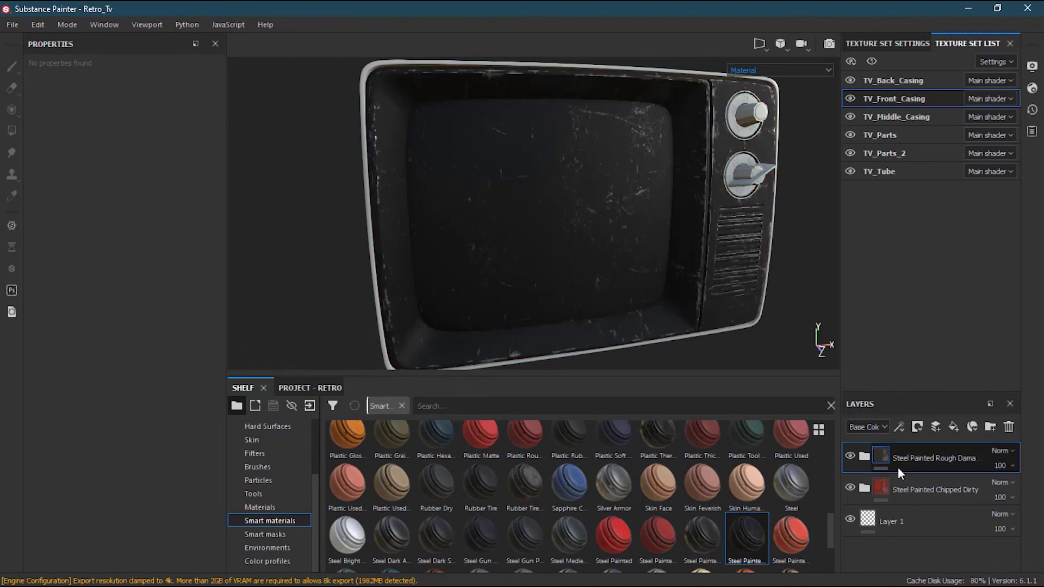
left_click(1012, 466)
left_click_drag(1040, 490, 1006, 488)
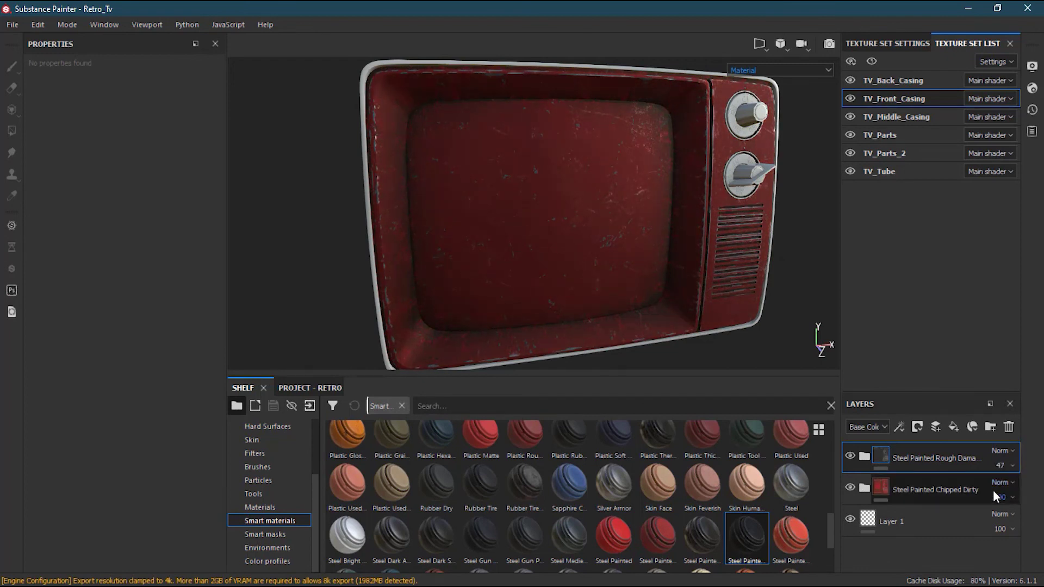
Test the Overlay blending mode on the Steel Painted Rough Damaged group and delete both Steel Painted groups
left_click(1009, 451)
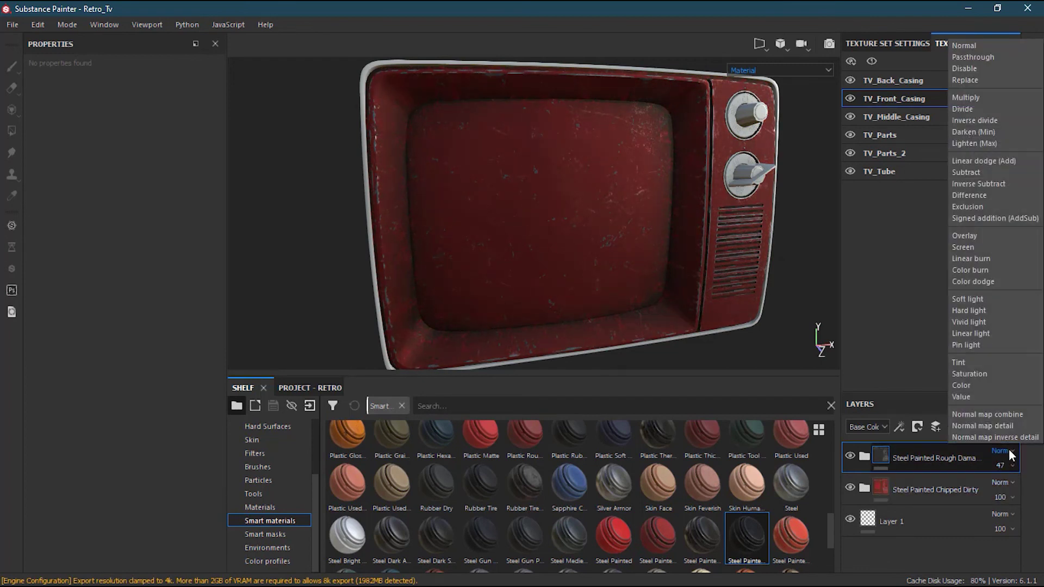
left_click(986, 238)
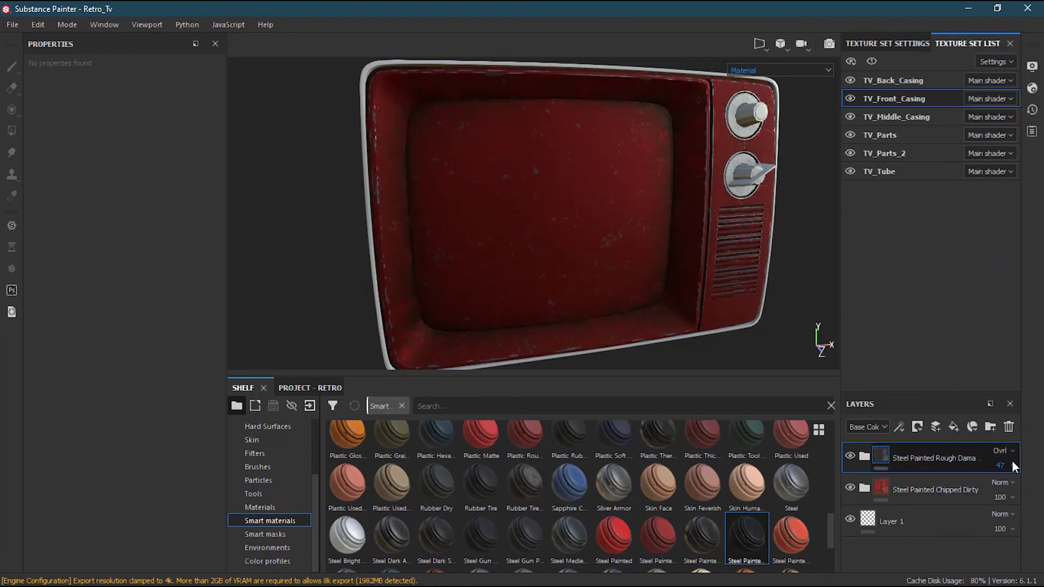
left_click(1009, 427)
left_click(1009, 427)
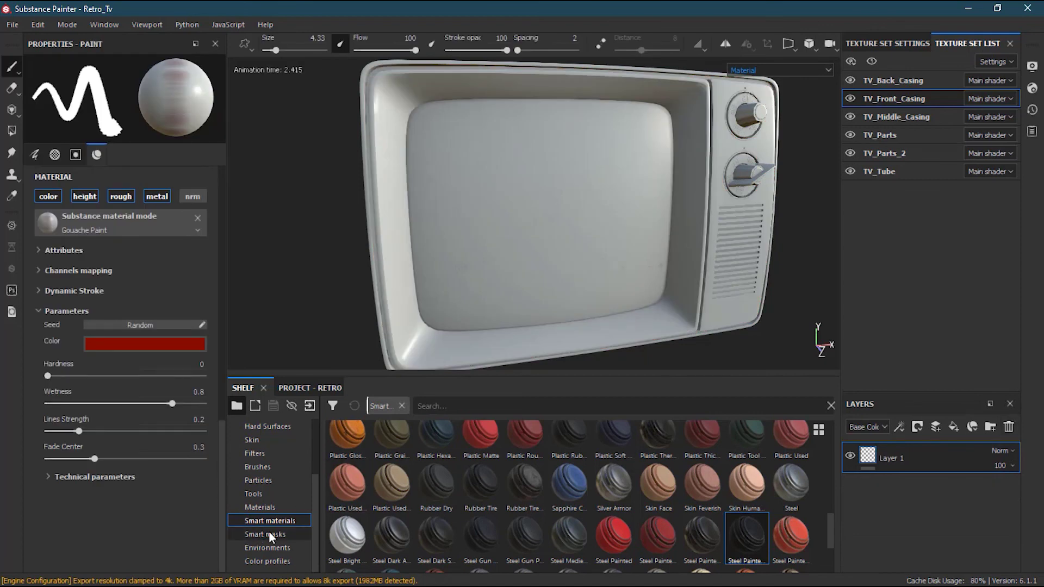
Browse the shelf's smart masks and environments and try the Gdansk environment on the scene
left_click(304, 534)
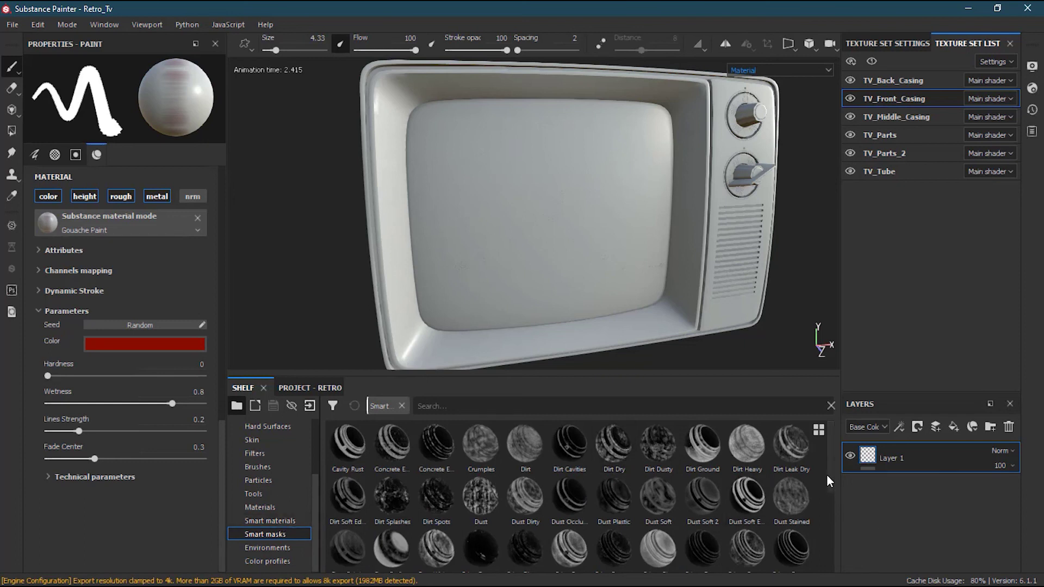
left_click_drag(827, 474, 827, 553)
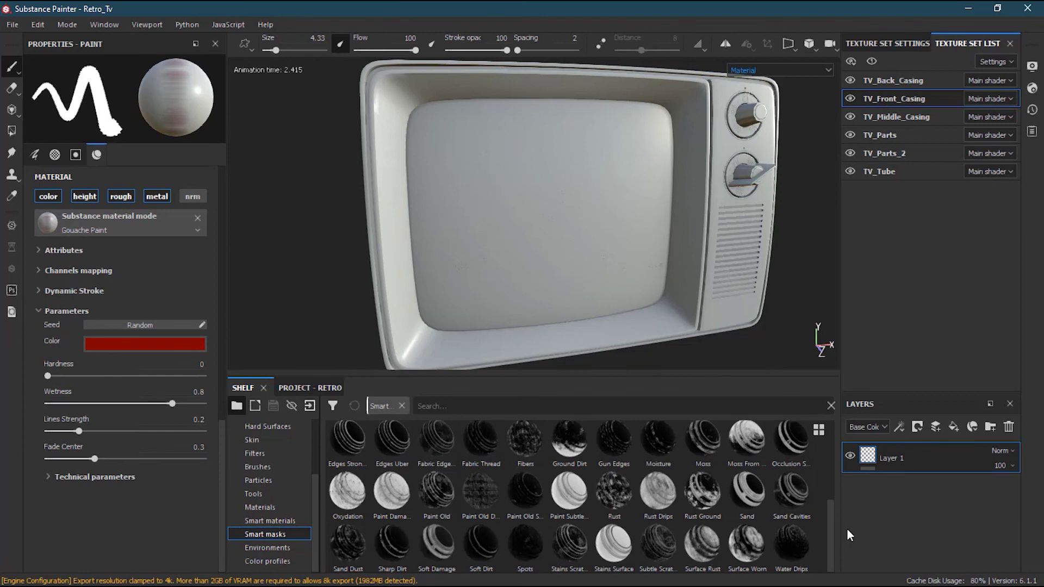
left_click(293, 548)
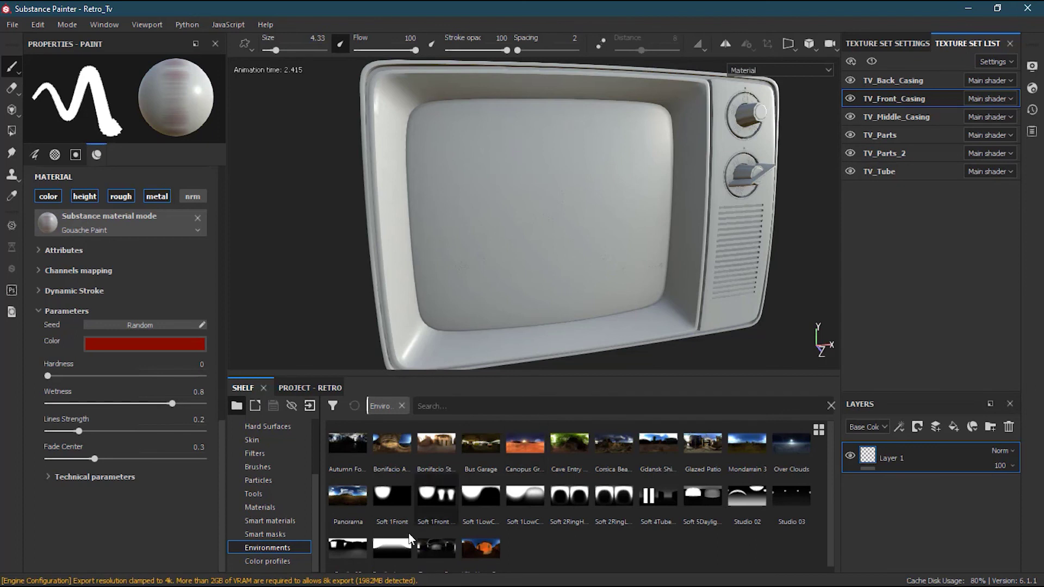
mouse_move(658, 443)
left_mouse_down()
mouse_move(588, 201)
mouse_move(796, 218)
mouse_move(631, 209)
left_mouse_up()
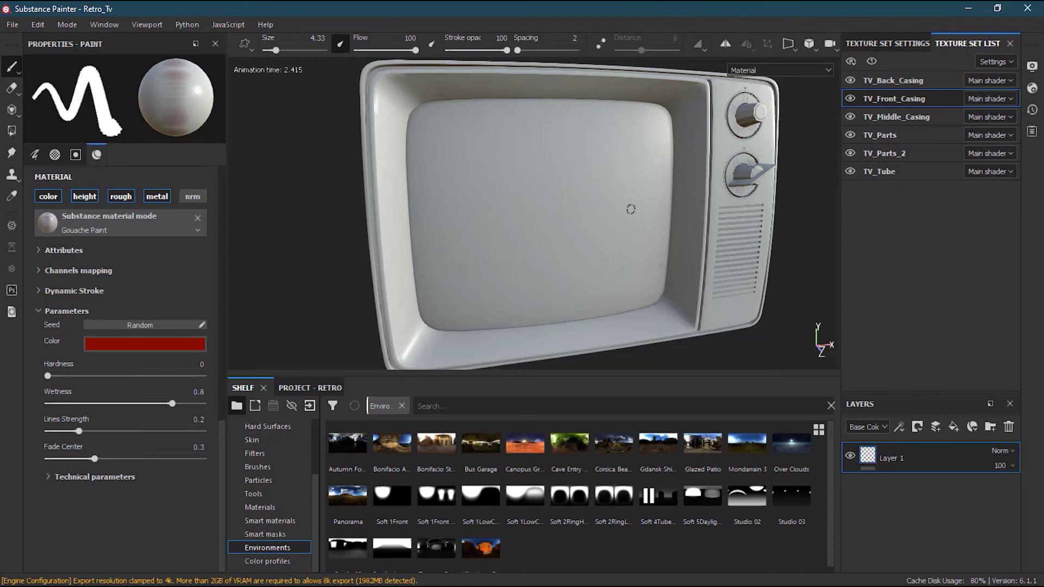
Look through the shelf's color profiles and view the whole TV model
left_click(272, 562)
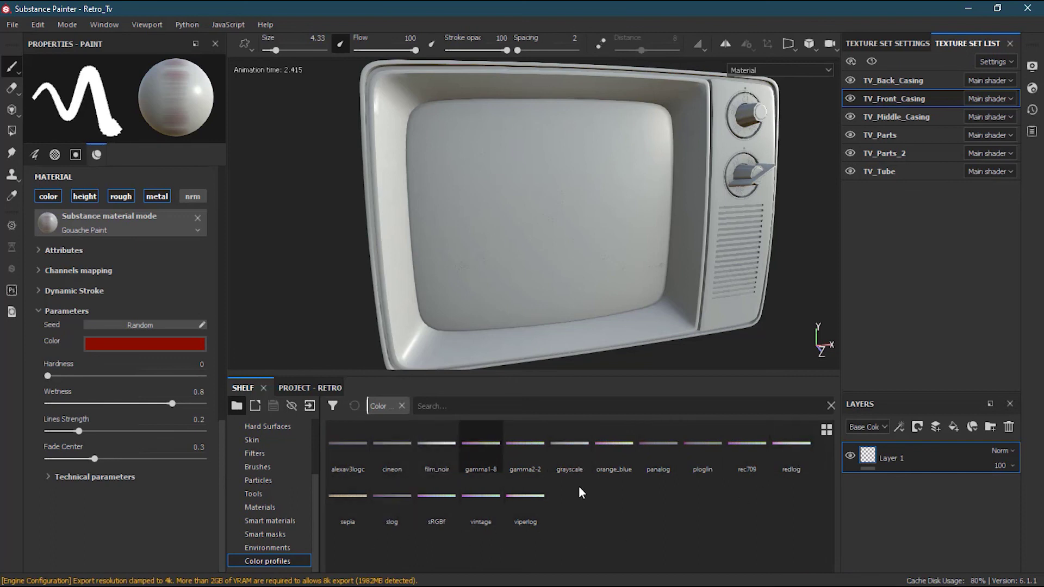
left_click_drag(666, 268, 574, 291, "alt")
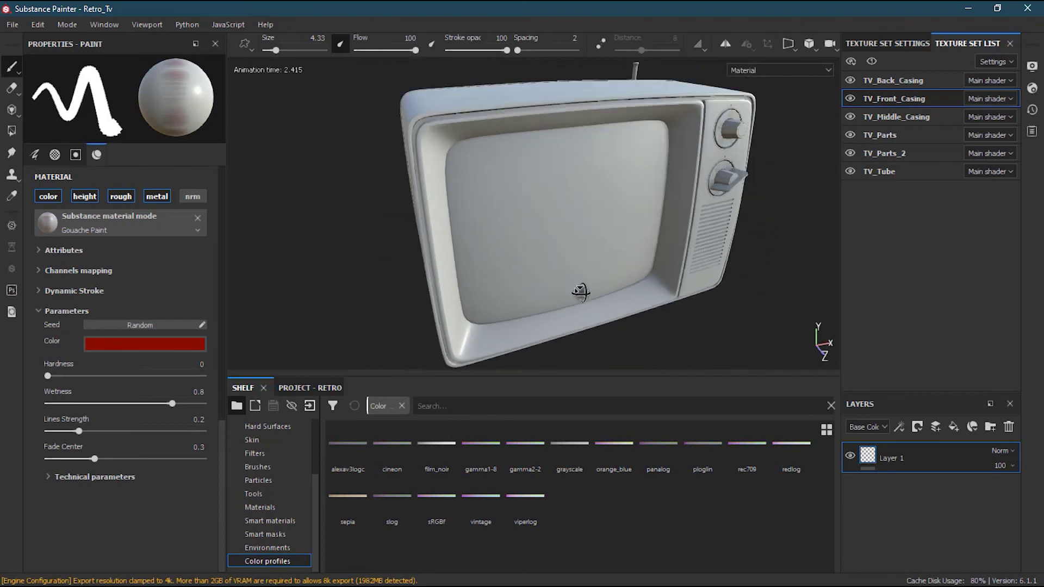
right_click_drag(574, 291, 587, 233, "alt")
mouse_move(587, 233)
left_mouse_down("alt")
mouse_move(520, 248)
mouse_move(544, 239)
mouse_move(396, 229)
mouse_move(586, 241)
mouse_move(606, 299)
mouse_move(560, 272)
left_mouse_up("alt")
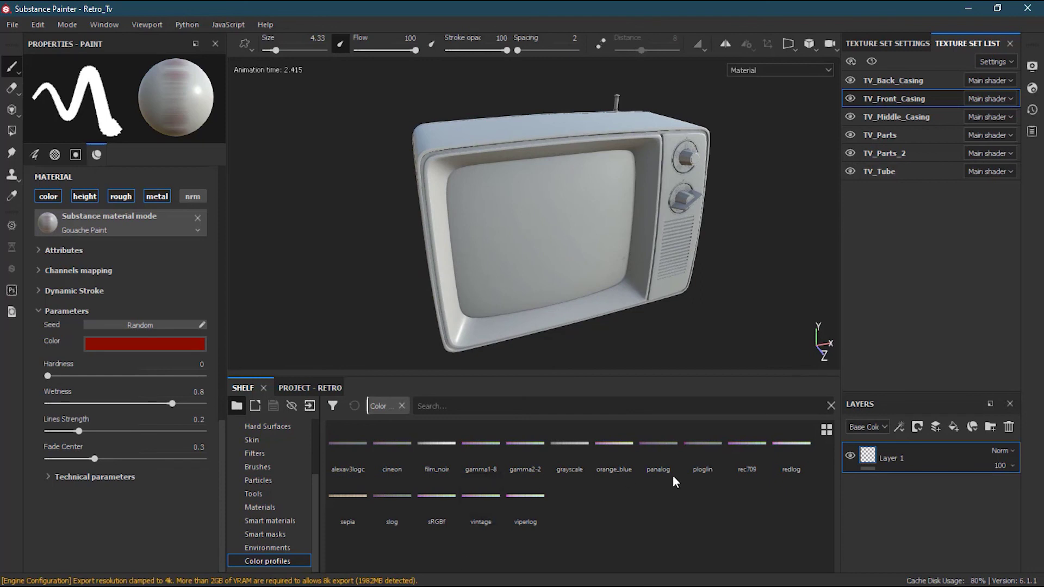
left_click_drag(315, 536, 315, 463)
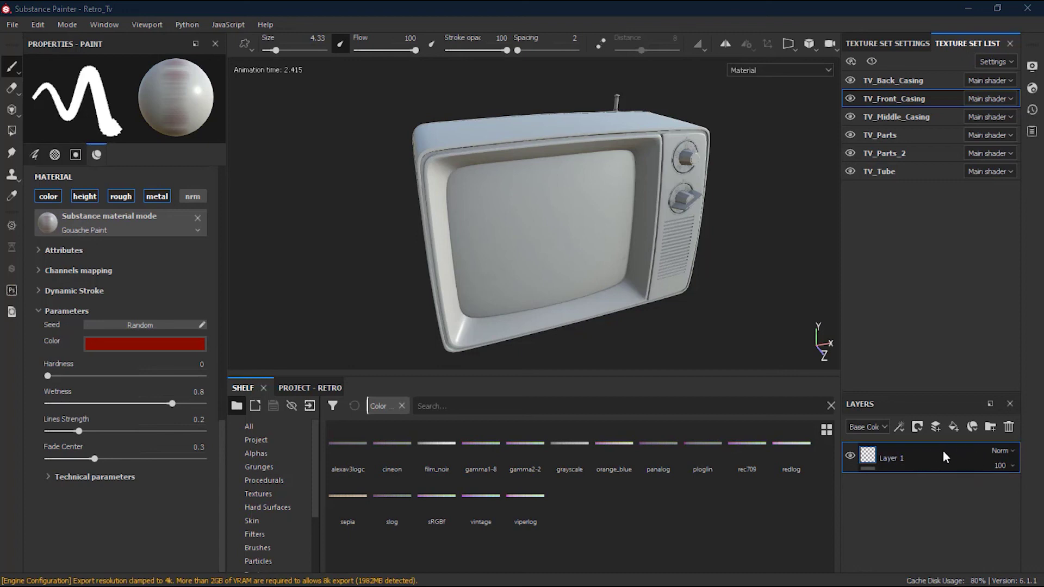
Replace the front casing's only layer with a new paint layer and paint a self-crossing red Gouache Paint stroke on the screen
left_click(1008, 427)
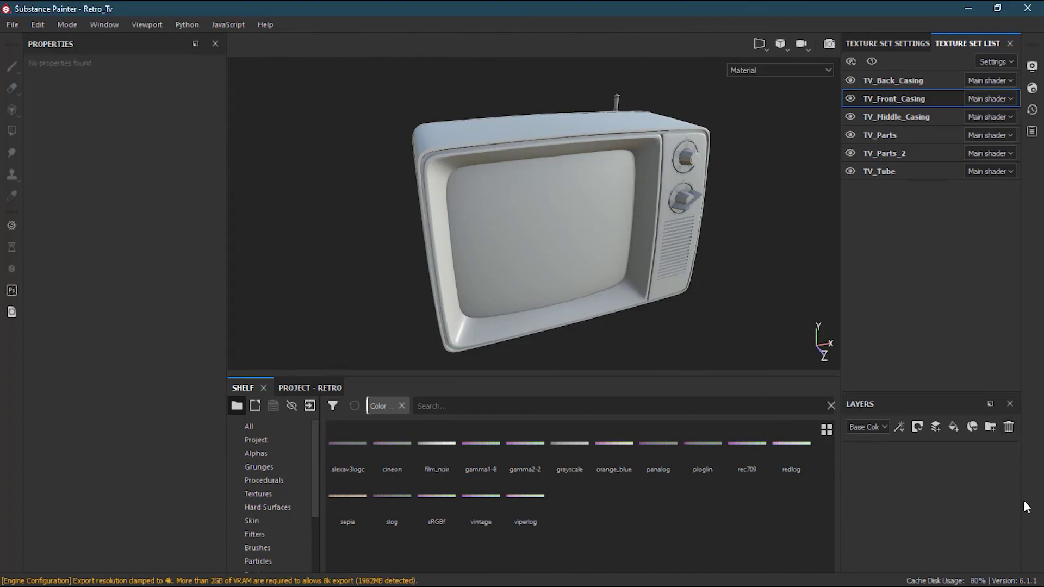
left_click(936, 427)
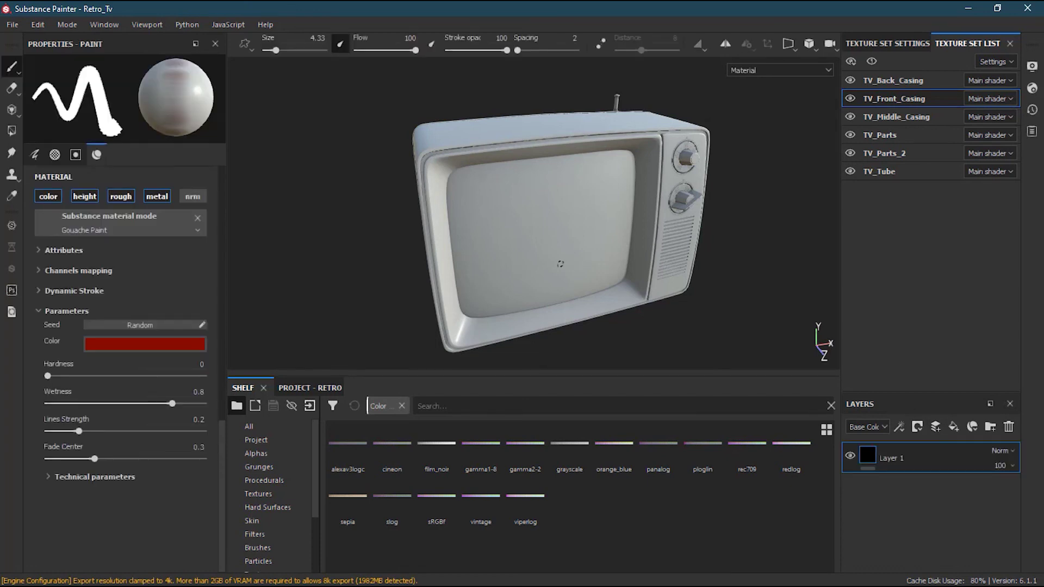
mouse_move(488, 199)
left_mouse_down()
mouse_move(625, 210)
mouse_move(470, 299)
left_mouse_up()
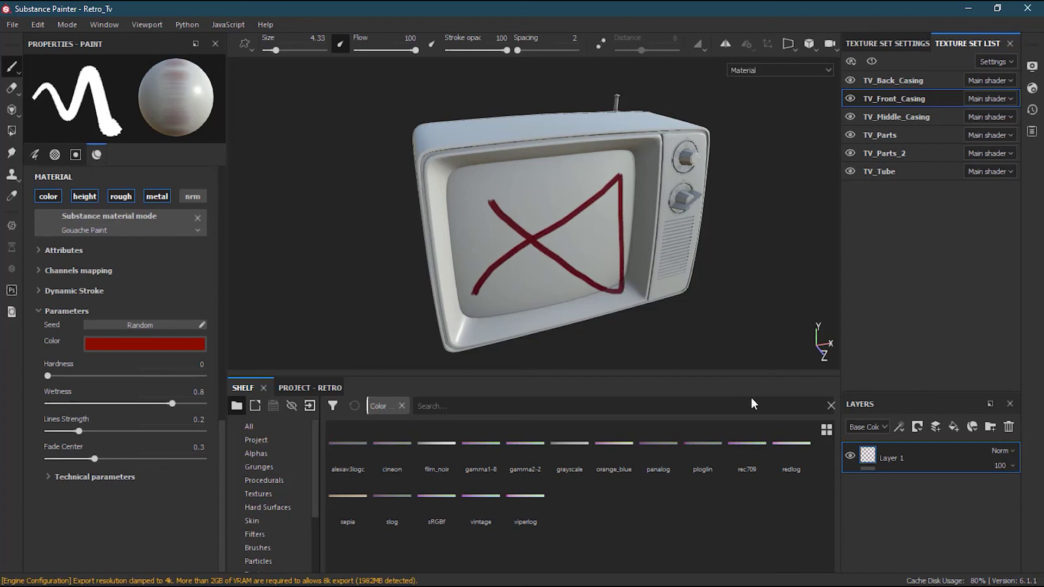
Add a fill layer above the painted layer and try to paint on the TV screen with it selected
left_click(953, 428)
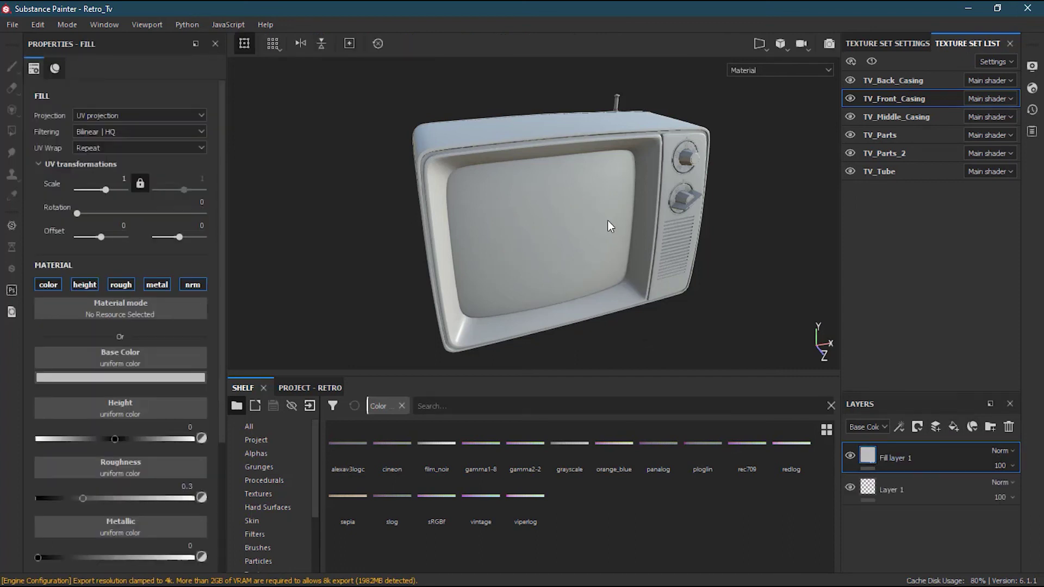
left_click(482, 223)
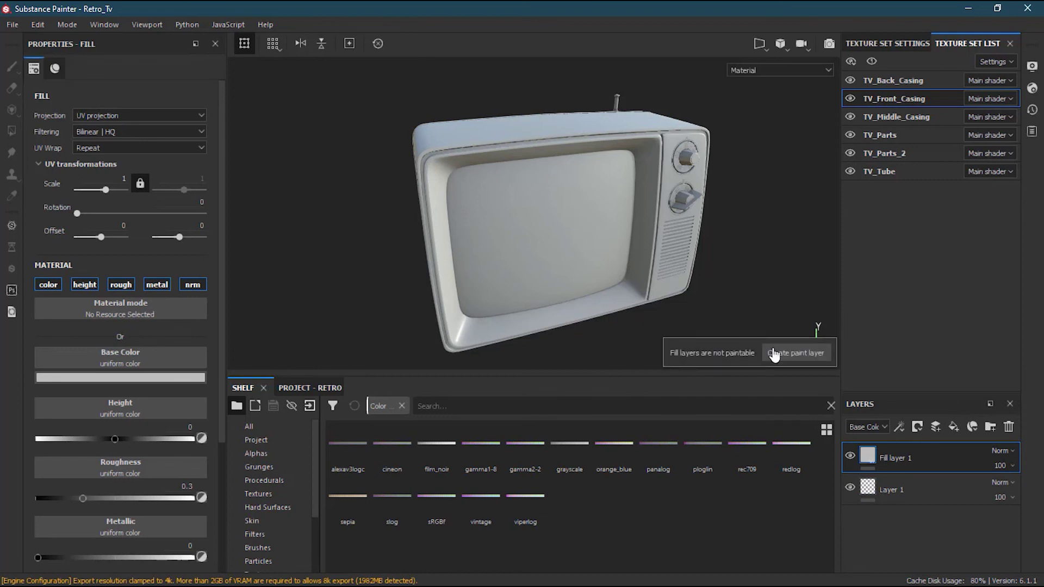
Apply the Fabric Suit Vintage material from the shelf to the front casing as a new fill layer
scroll(284, 505, "down", 2)
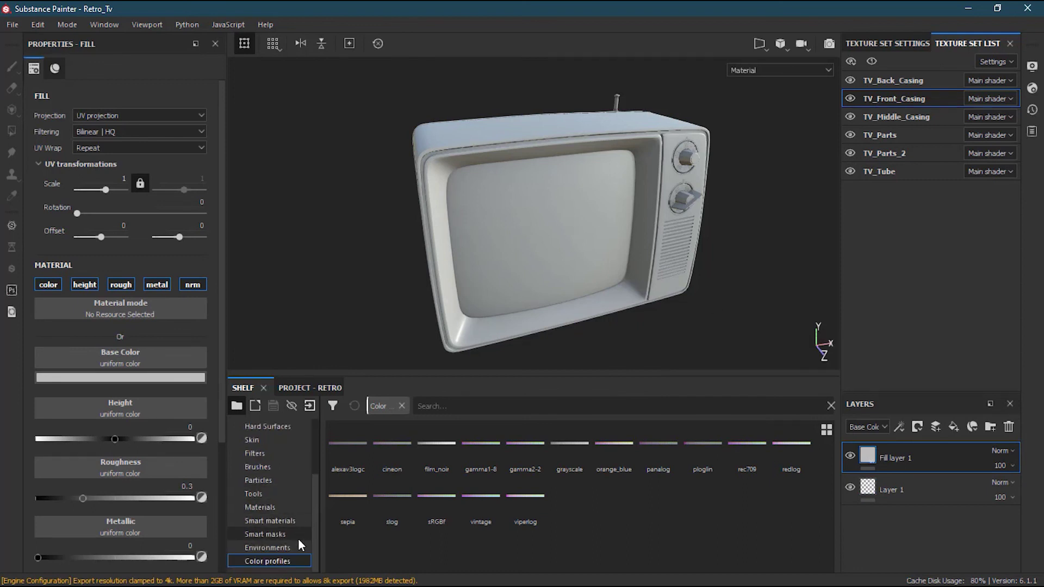
left_click(283, 507)
left_click_drag(570, 563, 625, 331)
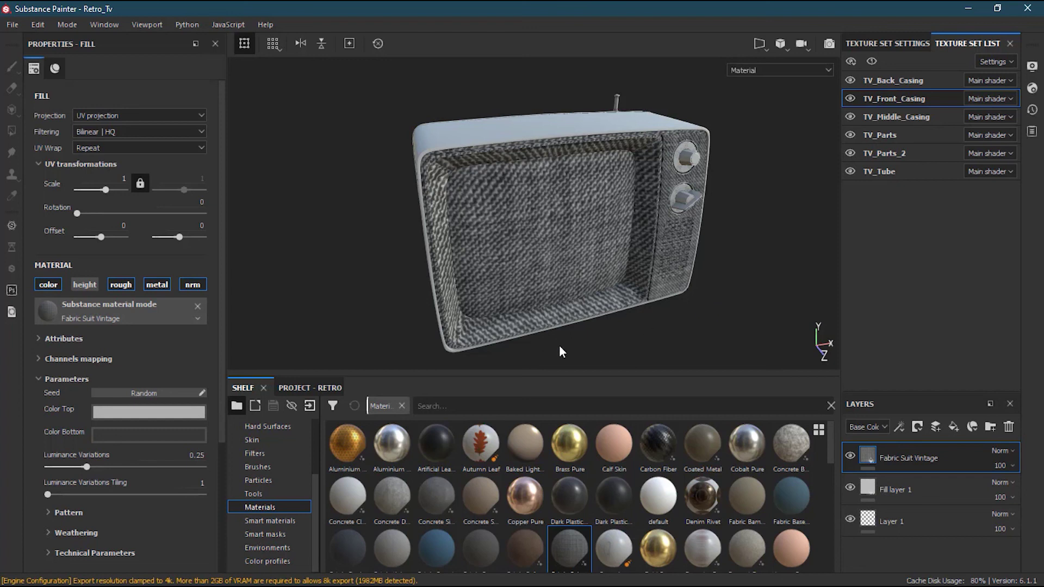
left_click_drag(660, 292, 549, 294, "alt")
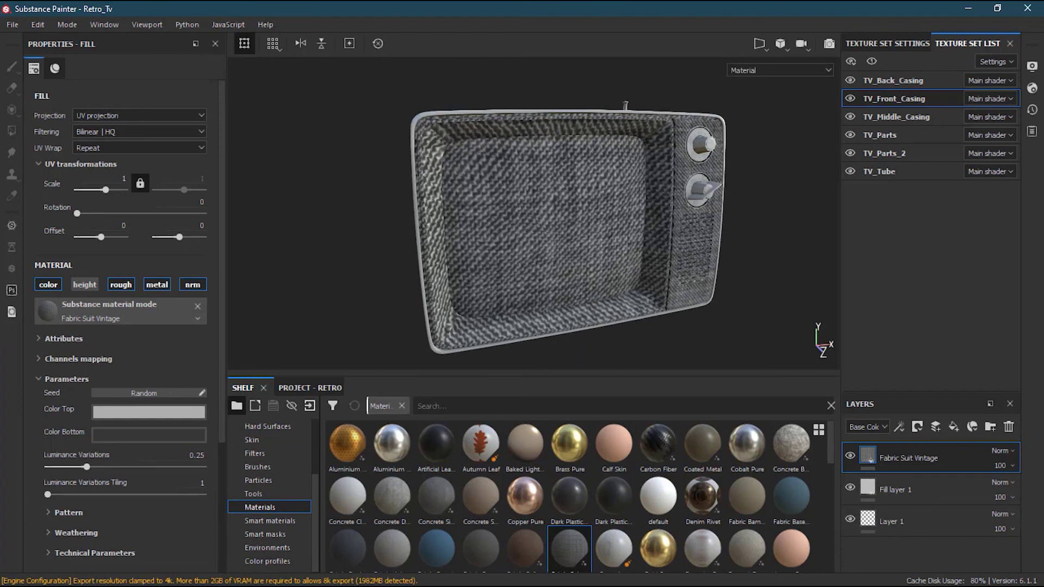